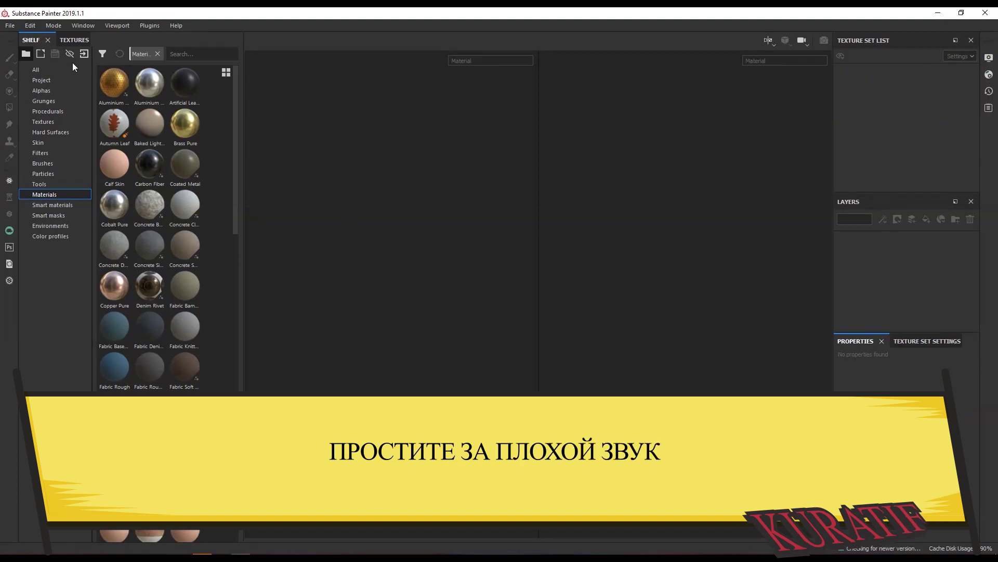
Step: Create a new PBR Metallic Roughness project from awp.obj at 2048 resolution
{"action": "left_click", "coordinate": [10, 25]}
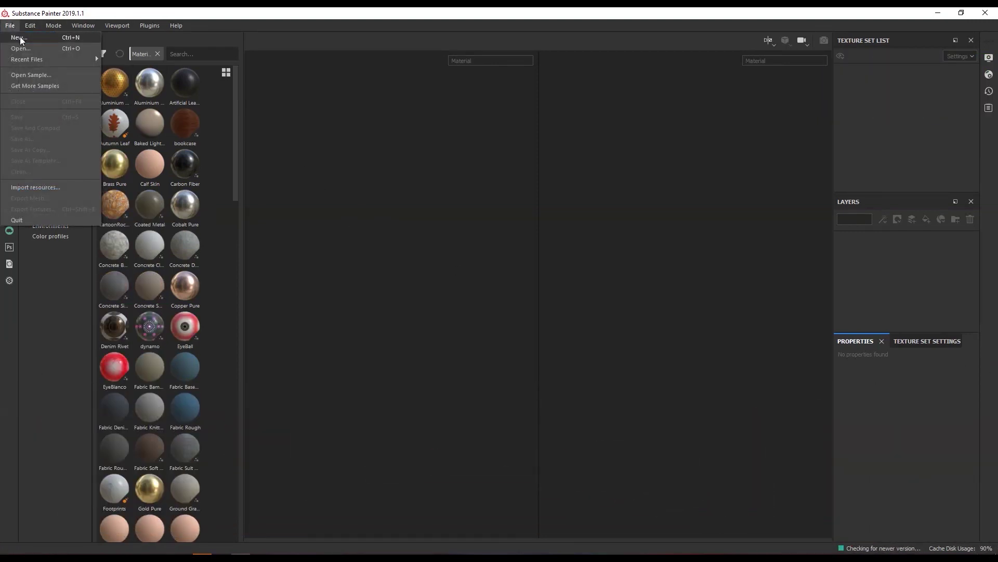
{"action": "left_click", "coordinate": [21, 41]}
{"action": "left_click", "coordinate": [544, 163]}
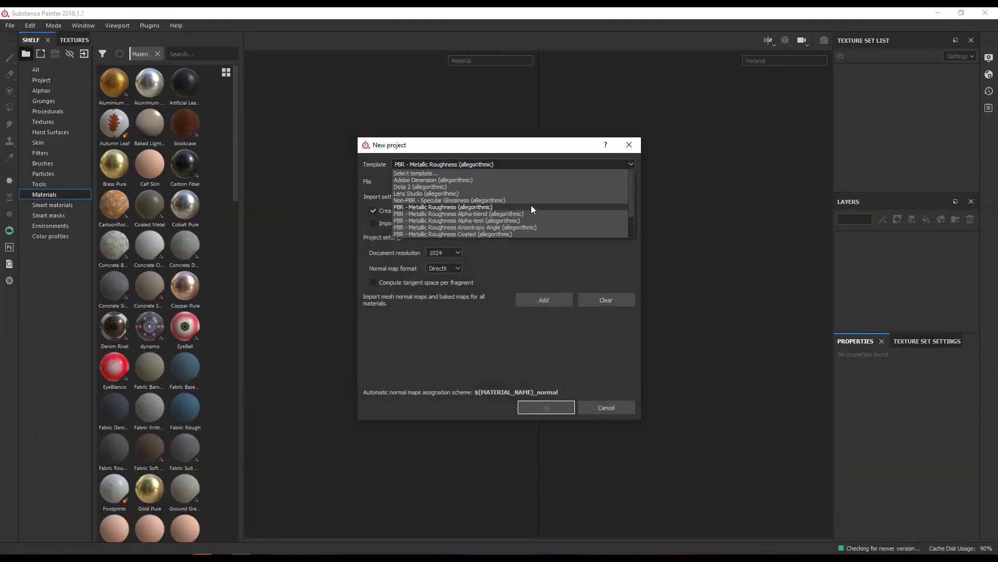
{"action": "left_click", "coordinate": [531, 207]}
{"action": "left_click", "coordinate": [627, 182]}
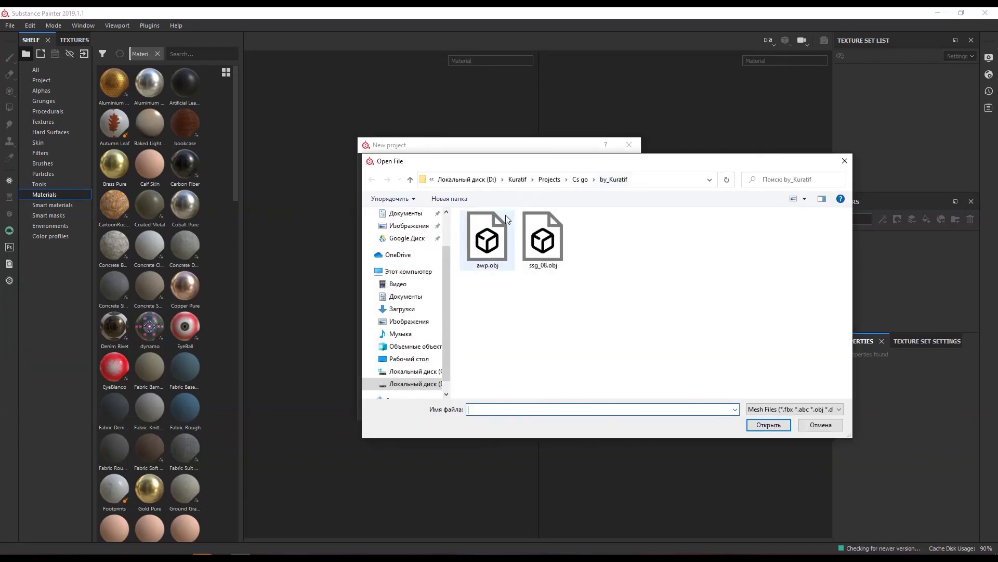
{"action": "double_click", "coordinate": [499, 231]}
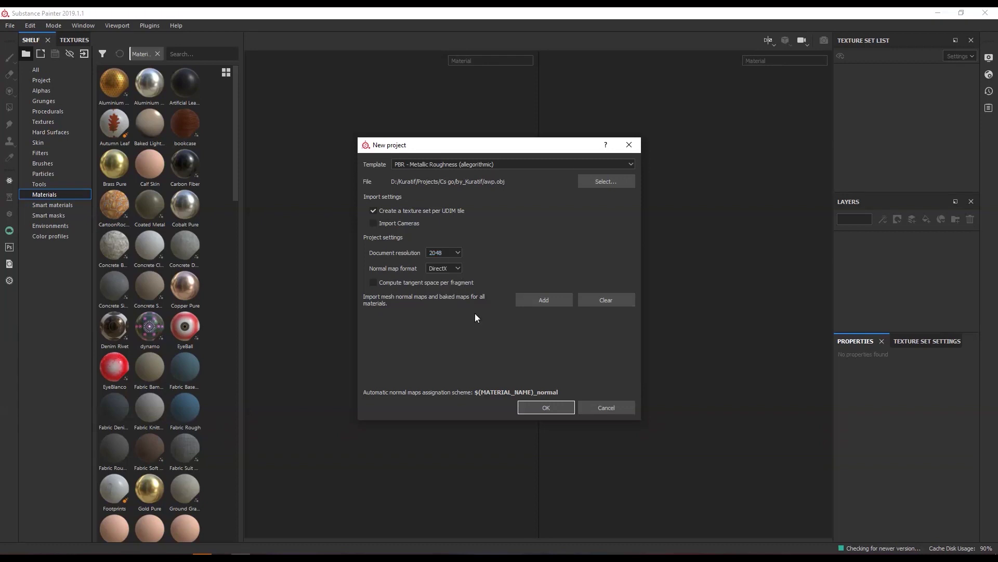
{"action": "left_click", "coordinate": [547, 410]}
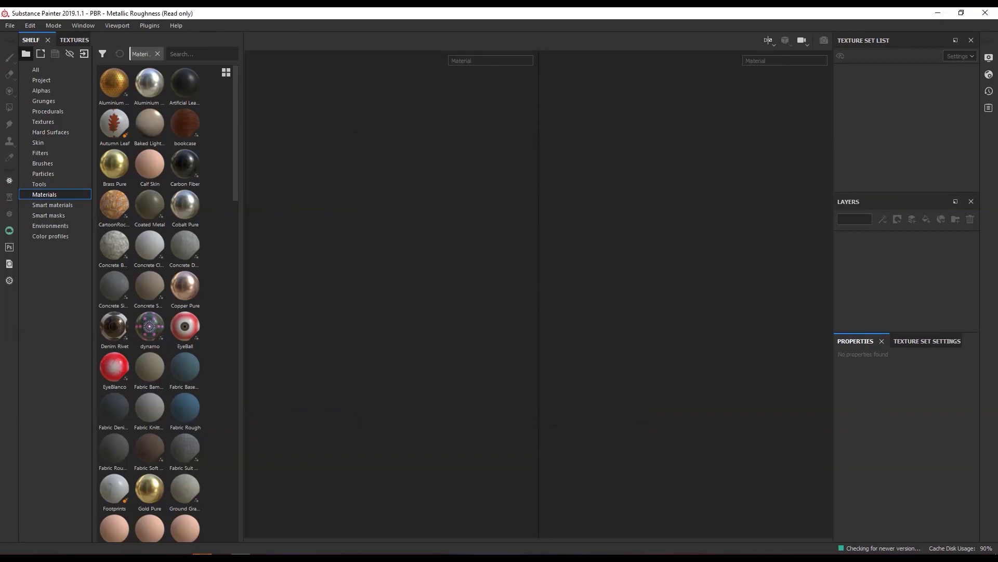
{"action": "left_click_drag", "start_coordinate": [391, 310], "coordinate": [250, 183], "text": "alt"}
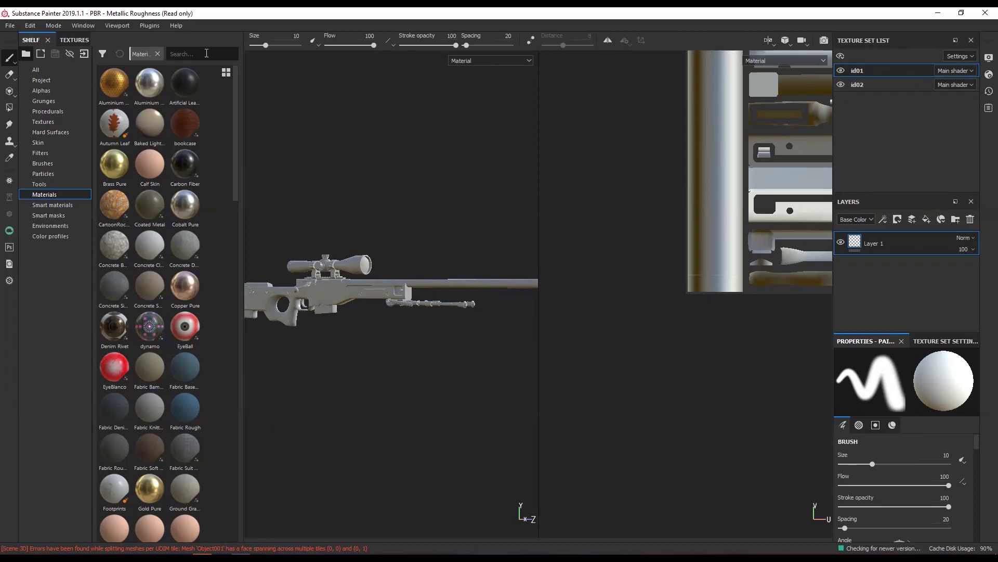
Step: Search the shelf for 'pl' and apply the Plastic Diamond material to the rifle
{"action": "type", "text": "pl"}
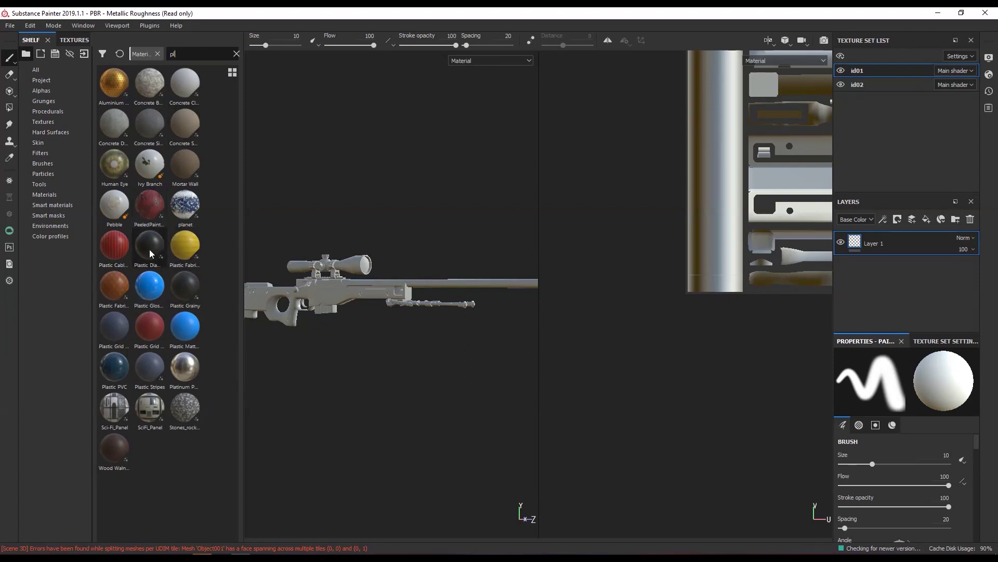
{"action": "left_click", "coordinate": [46, 196]}
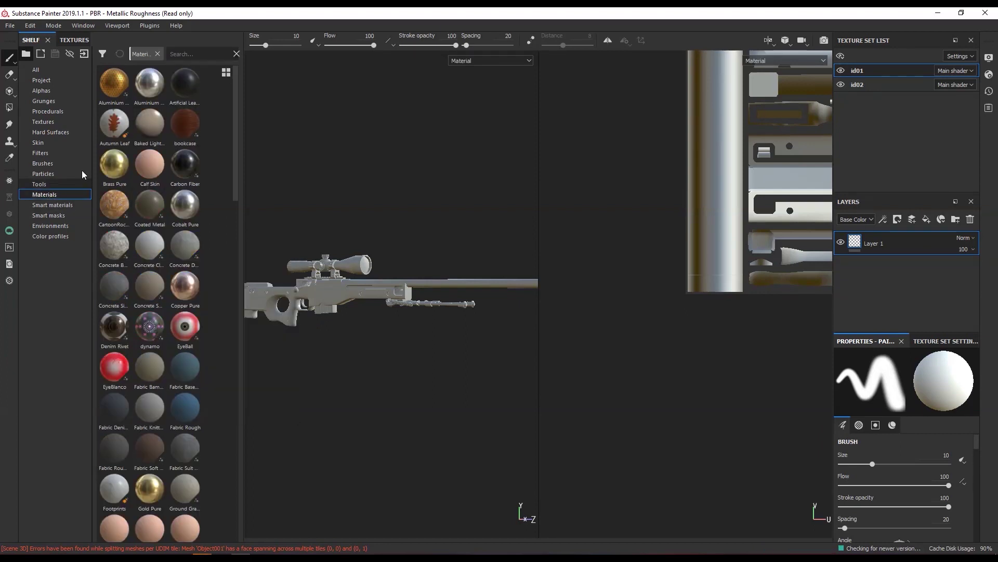
{"action": "left_click", "coordinate": [188, 54]}
{"action": "type", "text": "pl"}
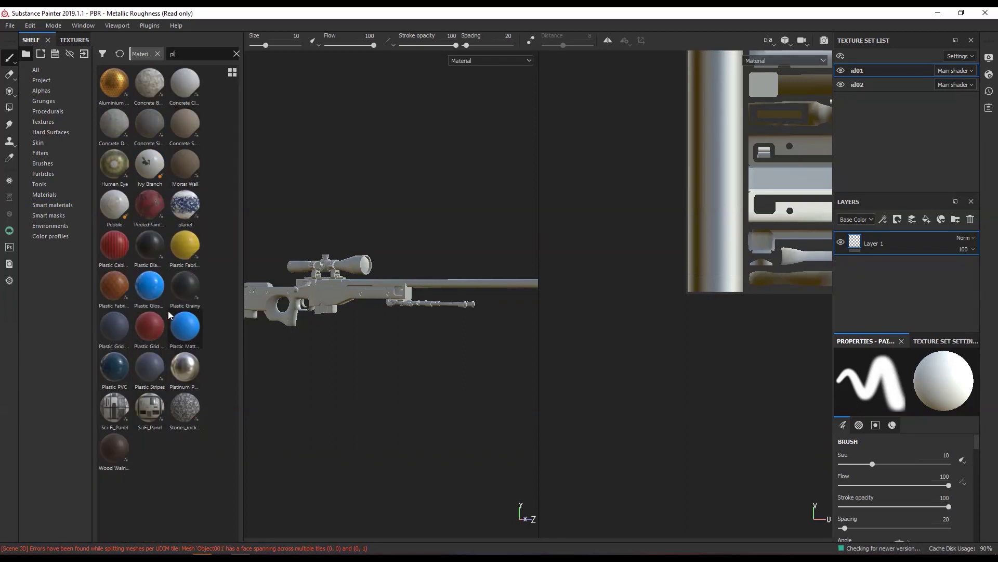
{"action": "mouse_move", "coordinate": [149, 244]}
{"action": "left_mouse_down"}
{"action": "mouse_move", "coordinate": [899, 225]}
{"action": "mouse_move", "coordinate": [907, 252]}
{"action": "left_mouse_up"}
Step: Delete the empty default Layer 1, leaving Plastic Diamond as the only layer
{"action": "left_click", "coordinate": [910, 266]}
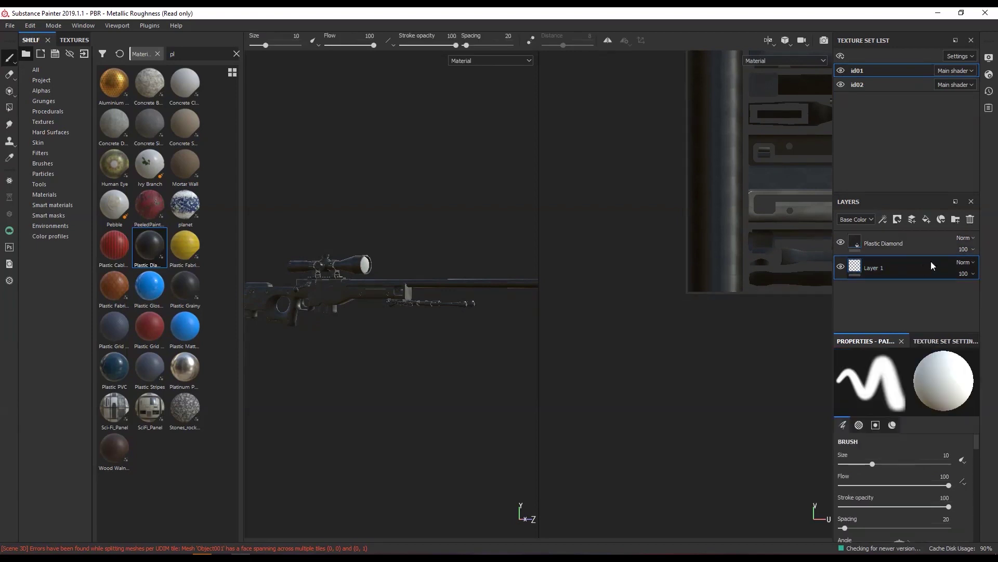
{"action": "left_click", "coordinate": [971, 219]}
{"action": "scroll", "coordinate": [346, 406], "scroll_direction": "up", "scroll_amount": 2}
{"action": "scroll", "coordinate": [347, 405], "scroll_direction": "up", "scroll_amount": 3}
{"action": "mouse_move", "coordinate": [347, 405]}
{"action": "left_mouse_down", "text": "alt"}
{"action": "mouse_move", "coordinate": [414, 238]}
{"action": "mouse_move", "coordinate": [400, 270]}
{"action": "left_mouse_up", "text": "alt"}
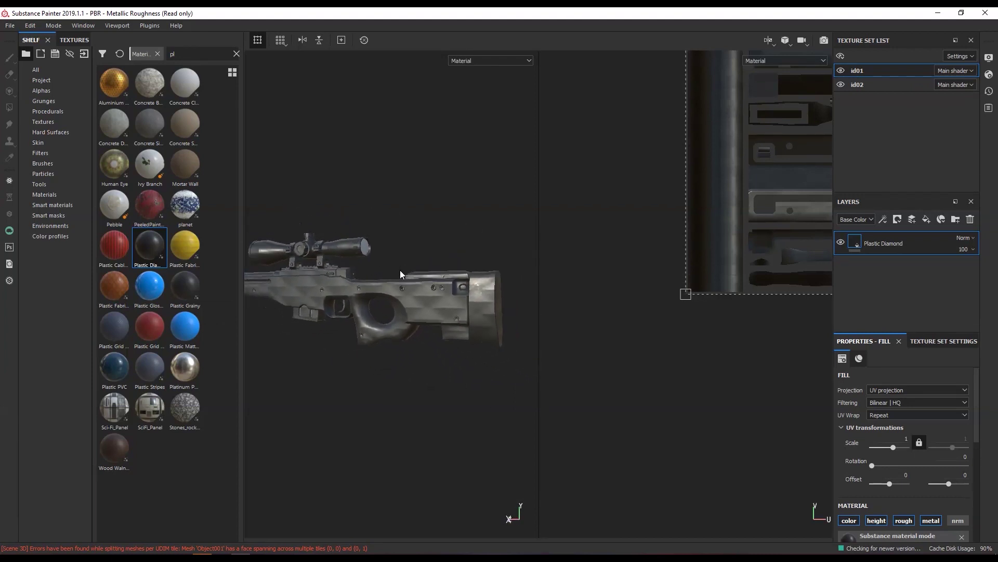
{"action": "middle_click_drag", "start_coordinate": [405, 274], "coordinate": [432, 287], "text": "alt"}
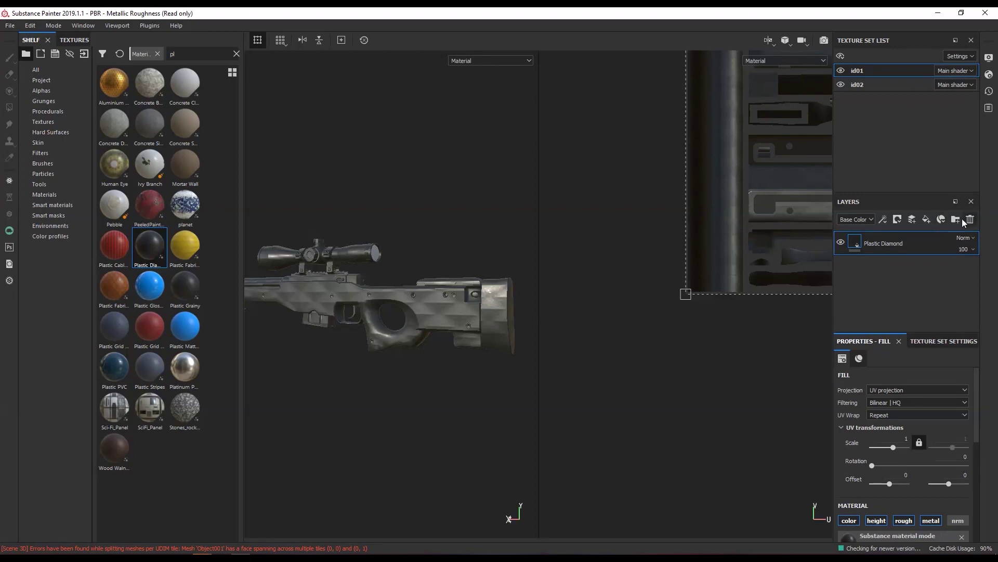
Step: Add a fill layer above Plastic Diamond and give it a black mask
{"action": "left_click", "coordinate": [927, 220]}
{"action": "right_click", "coordinate": [864, 245]}
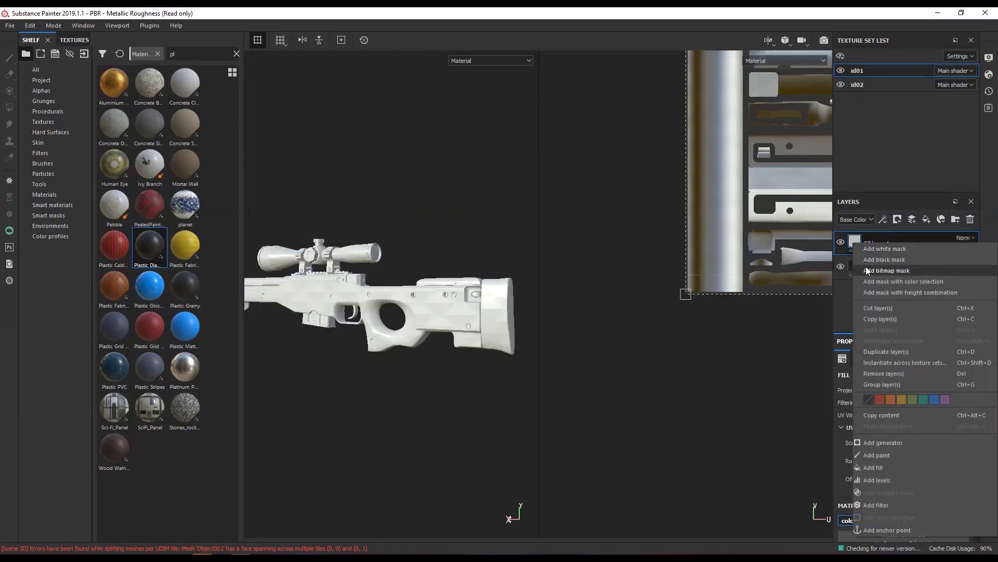
{"action": "left_click", "coordinate": [865, 261]}
{"action": "left_click", "coordinate": [854, 241]}
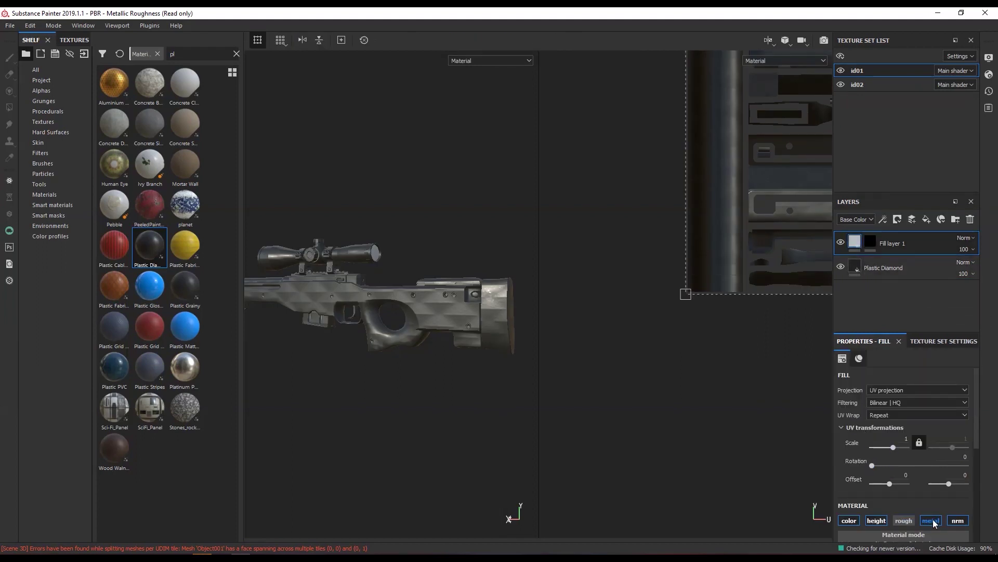
Step: Set the fill layer's base colour to a bright green, keeping its height at 0
{"action": "scroll", "coordinate": [972, 488], "scroll_direction": "down", "scroll_amount": 3}
{"action": "scroll", "coordinate": [966, 511], "scroll_direction": "down", "scroll_amount": 2}
{"action": "left_click", "coordinate": [932, 470]}
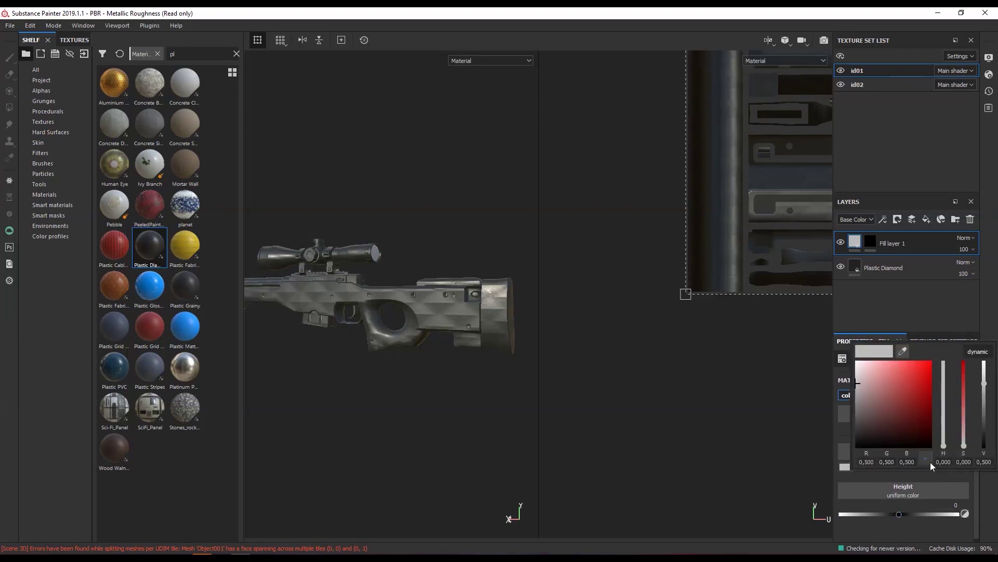
{"action": "left_click", "coordinate": [943, 436]}
{"action": "mouse_move", "coordinate": [945, 431]}
{"action": "left_mouse_down"}
{"action": "mouse_move", "coordinate": [925, 420]}
{"action": "mouse_move", "coordinate": [934, 420]}
{"action": "left_mouse_up"}
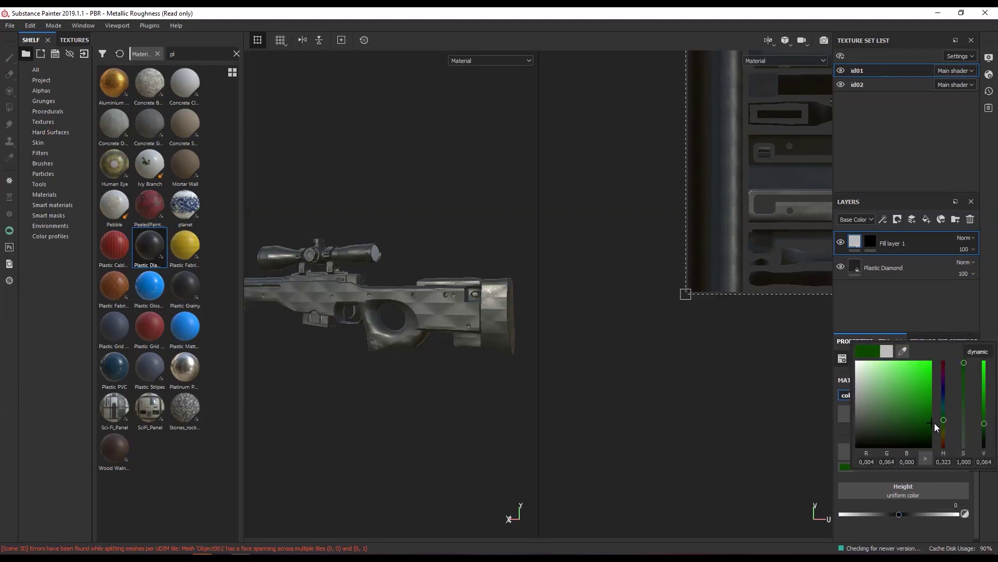
{"action": "mouse_move", "coordinate": [964, 421]}
{"action": "left_mouse_down"}
{"action": "mouse_move", "coordinate": [965, 387]}
{"action": "mouse_move", "coordinate": [966, 405]}
{"action": "left_mouse_up"}
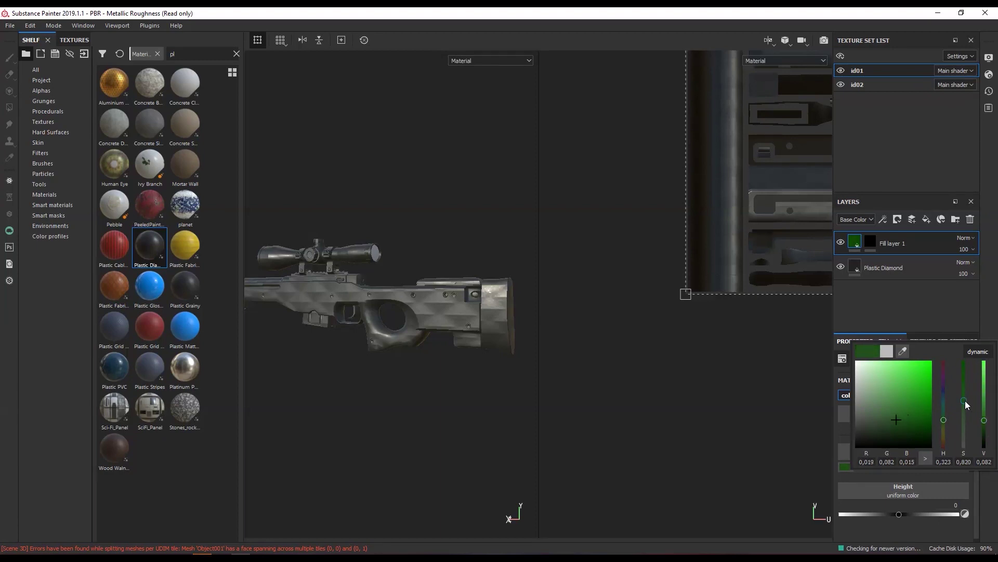
{"action": "left_click", "coordinate": [907, 405]}
{"action": "left_click_drag", "start_coordinate": [892, 508], "coordinate": [889, 505]}
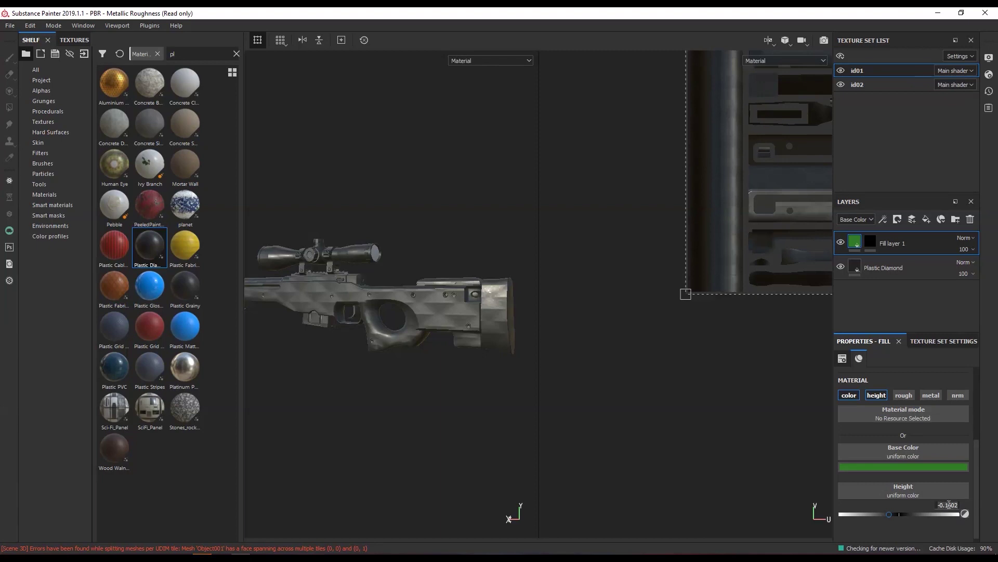
{"action": "key", "text": "ctrl+z"}
{"action": "left_click_drag", "start_coordinate": [414, 288], "coordinate": [409, 292], "text": "alt"}
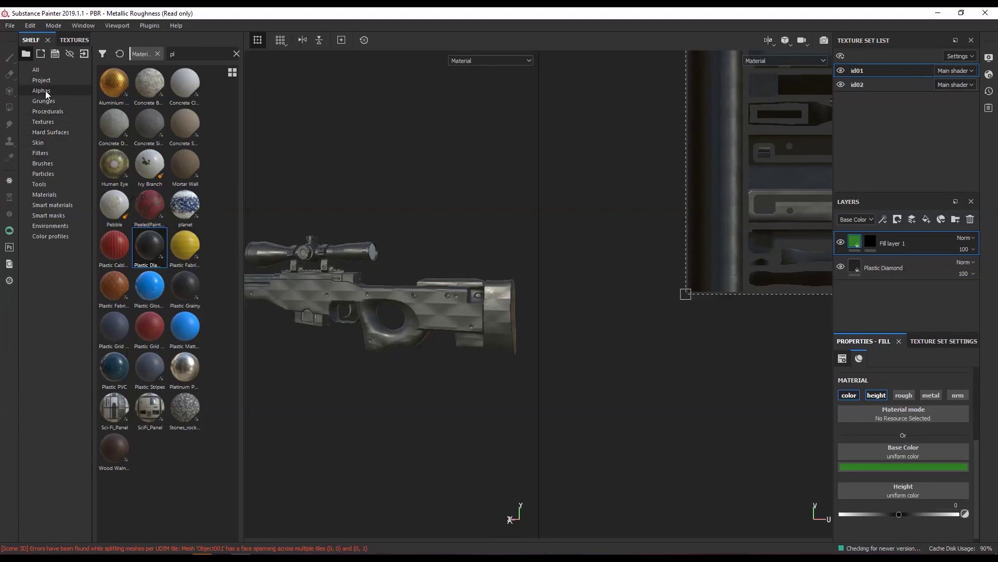
{"action": "left_click", "coordinate": [236, 54]}
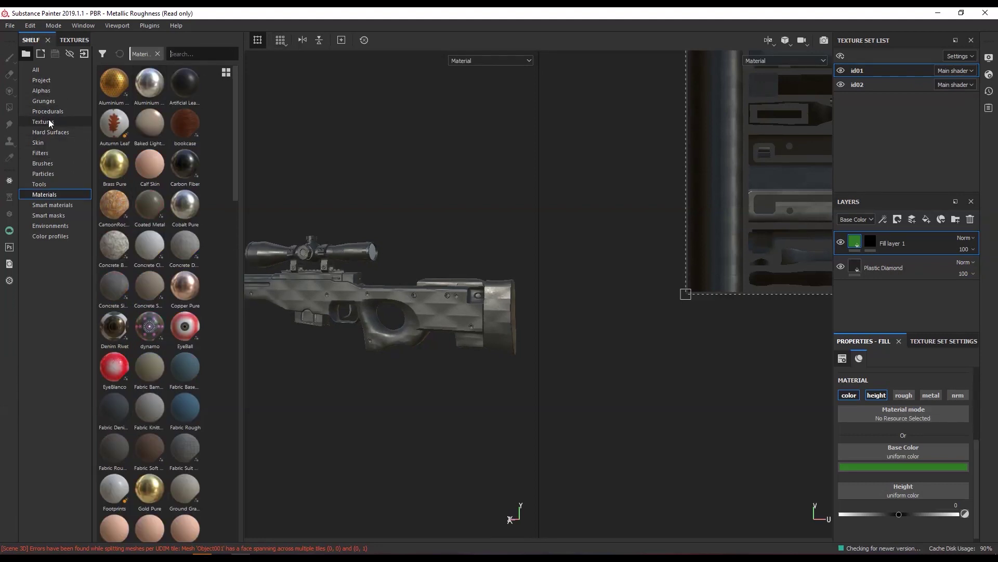
Step: Select Fill layer 1's mask and use the Drop Spread alpha for the brush
{"action": "left_click", "coordinate": [41, 91]}
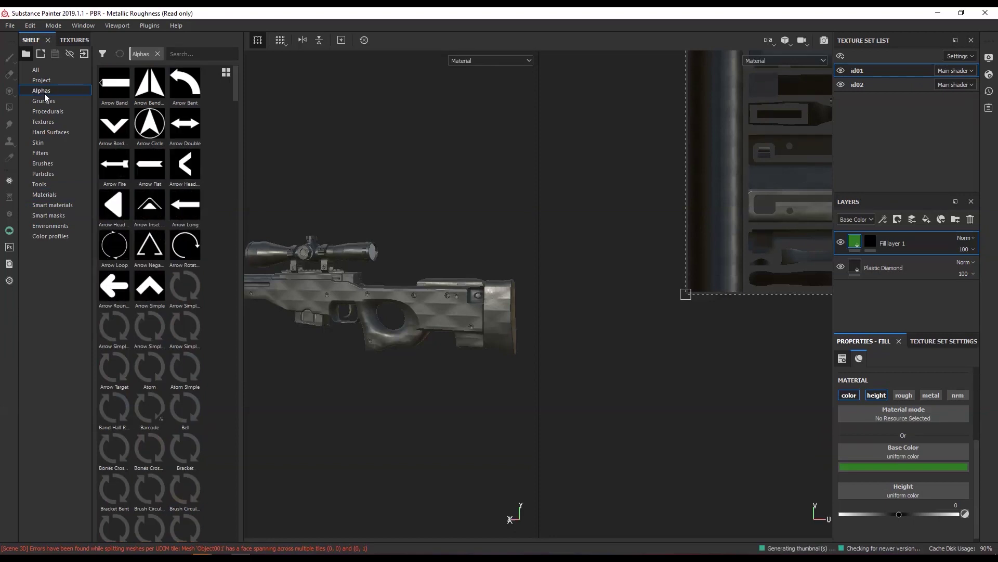
{"action": "left_click_drag", "start_coordinate": [236, 90], "coordinate": [224, 223]}
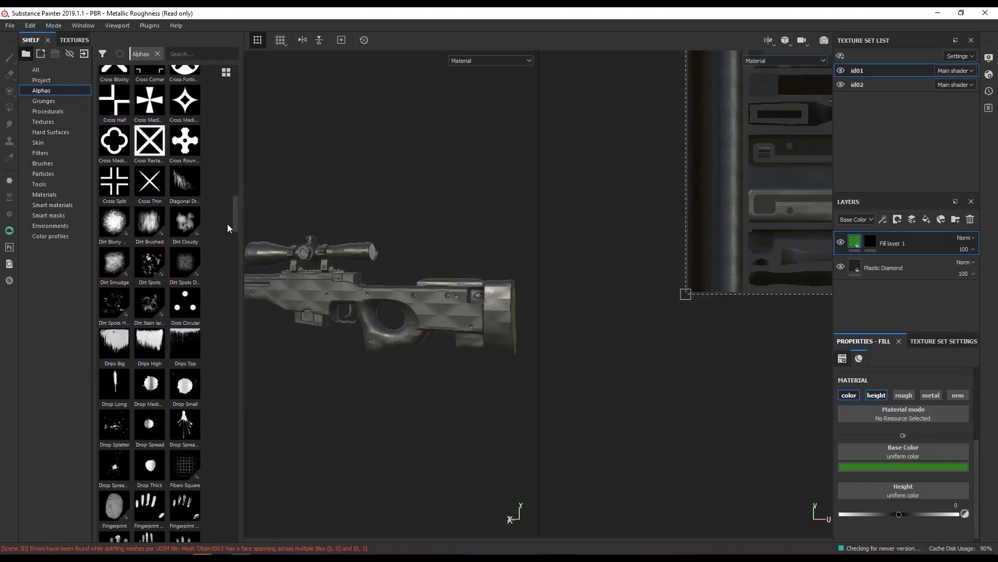
{"action": "mouse_move", "coordinate": [183, 432]}
{"action": "left_mouse_down"}
{"action": "mouse_move", "coordinate": [259, 420]}
{"action": "mouse_move", "coordinate": [418, 340]}
{"action": "left_mouse_up"}
{"action": "left_click", "coordinate": [870, 242]}
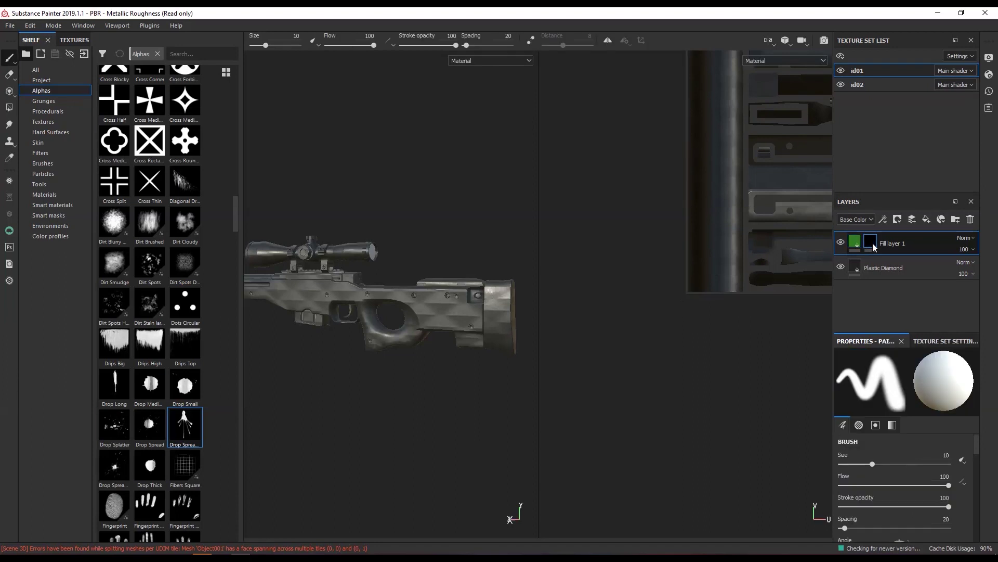
{"action": "left_click", "coordinate": [188, 439]}
Step: Set the brush size to 31.34 and rotate its angle
{"action": "left_click_drag", "start_coordinate": [271, 47], "coordinate": [278, 46]}
{"action": "scroll", "coordinate": [980, 461], "scroll_direction": "down", "scroll_amount": 2}
{"action": "scroll", "coordinate": [979, 462], "scroll_direction": "down", "scroll_amount": 1}
{"action": "left_click_drag", "start_coordinate": [921, 511], "coordinate": [939, 515]}
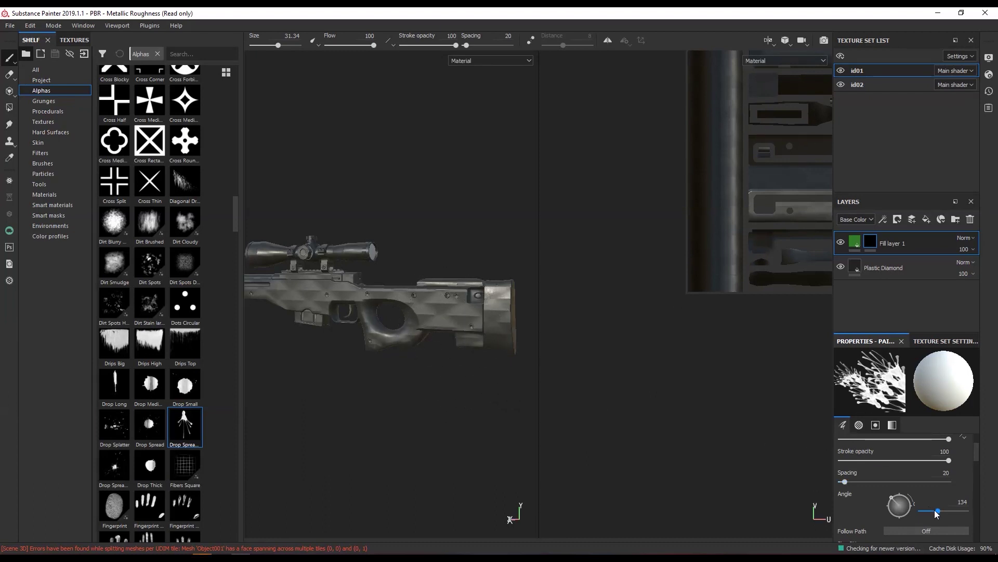
{"action": "left_click_drag", "start_coordinate": [936, 514], "coordinate": [934, 512]}
Step: Stamp green splatters on the stock and receiver, rotating the brush angle between stamps
{"action": "left_click", "coordinate": [440, 315]}
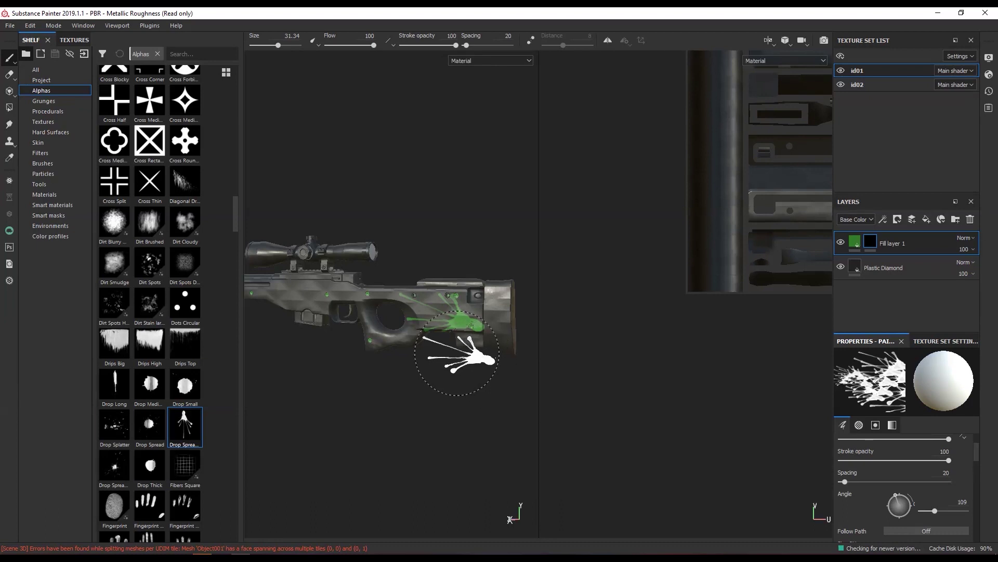
{"action": "left_click_drag", "start_coordinate": [457, 354], "coordinate": [493, 280], "text": "alt"}
{"action": "left_click_drag", "start_coordinate": [934, 510], "coordinate": [952, 511]}
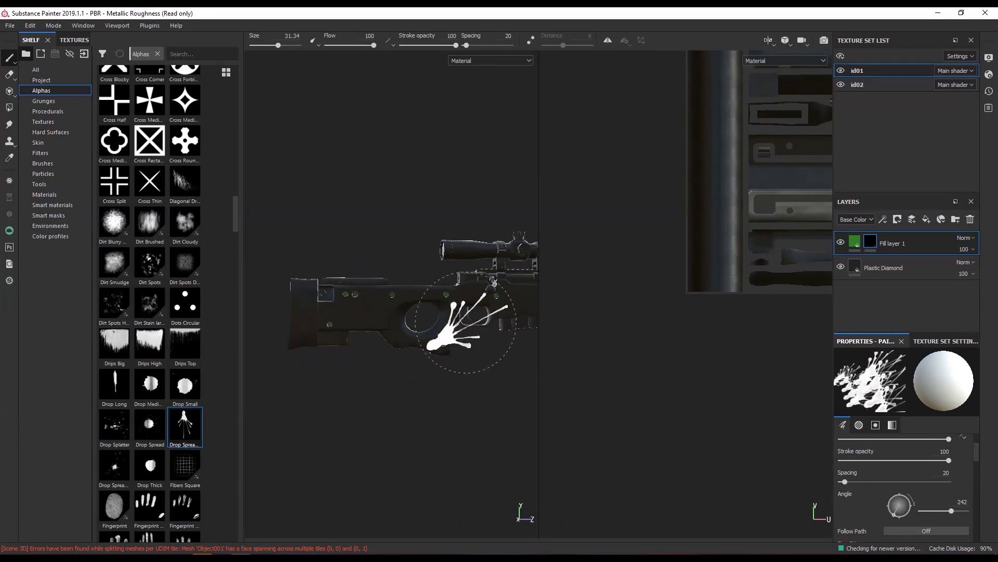
{"action": "left_click_drag", "start_coordinate": [952, 511], "coordinate": [954, 510]}
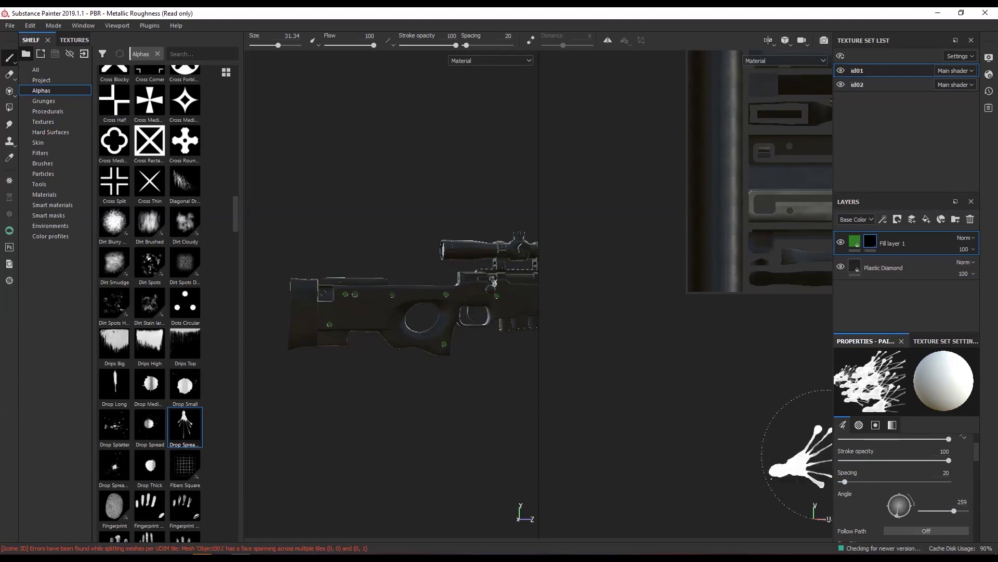
{"action": "left_click", "coordinate": [365, 316]}
{"action": "mouse_move", "coordinate": [378, 345]}
{"action": "left_mouse_down", "text": "alt"}
{"action": "mouse_move", "coordinate": [488, 366]}
{"action": "mouse_move", "coordinate": [434, 364]}
{"action": "mouse_move", "coordinate": [546, 363]}
{"action": "mouse_move", "coordinate": [382, 300]}
{"action": "mouse_move", "coordinate": [435, 363]}
{"action": "mouse_move", "coordinate": [275, 335]}
{"action": "mouse_move", "coordinate": [330, 350]}
{"action": "left_mouse_up", "text": "alt"}
{"action": "left_click_drag", "start_coordinate": [953, 510], "coordinate": [936, 511]}
{"action": "left_click", "coordinate": [420, 301]}
{"action": "mouse_move", "coordinate": [397, 374]}
{"action": "left_mouse_down", "text": "alt"}
{"action": "mouse_move", "coordinate": [475, 361]}
{"action": "mouse_move", "coordinate": [595, 363]}
{"action": "mouse_move", "coordinate": [598, 385]}
{"action": "left_mouse_up", "text": "alt"}
{"action": "left_click_drag", "start_coordinate": [432, 340], "coordinate": [440, 341], "text": "alt"}
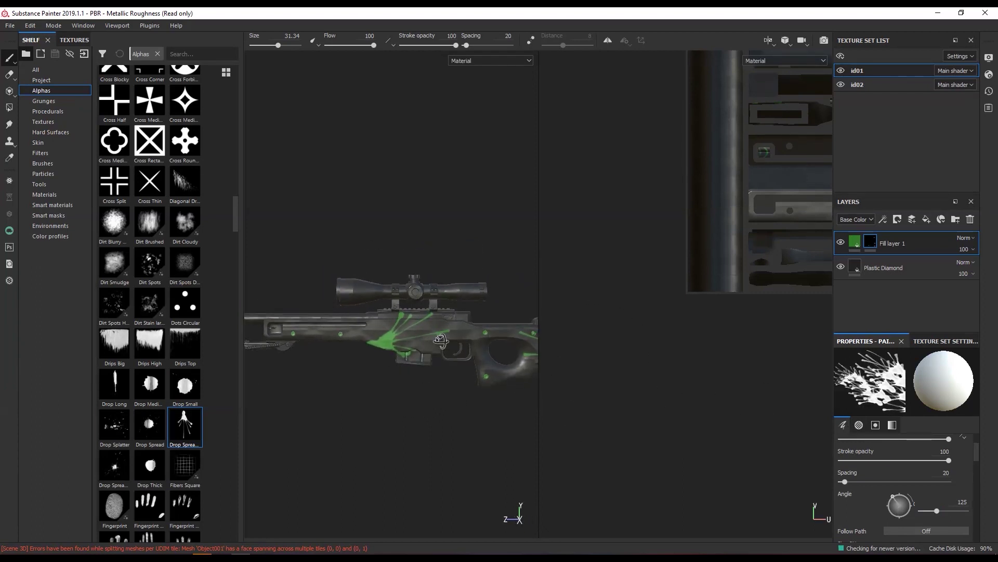
Step: Switch the brush to the Drop Splatter alpha and work around the rifle's stock
{"action": "left_click", "coordinate": [116, 431]}
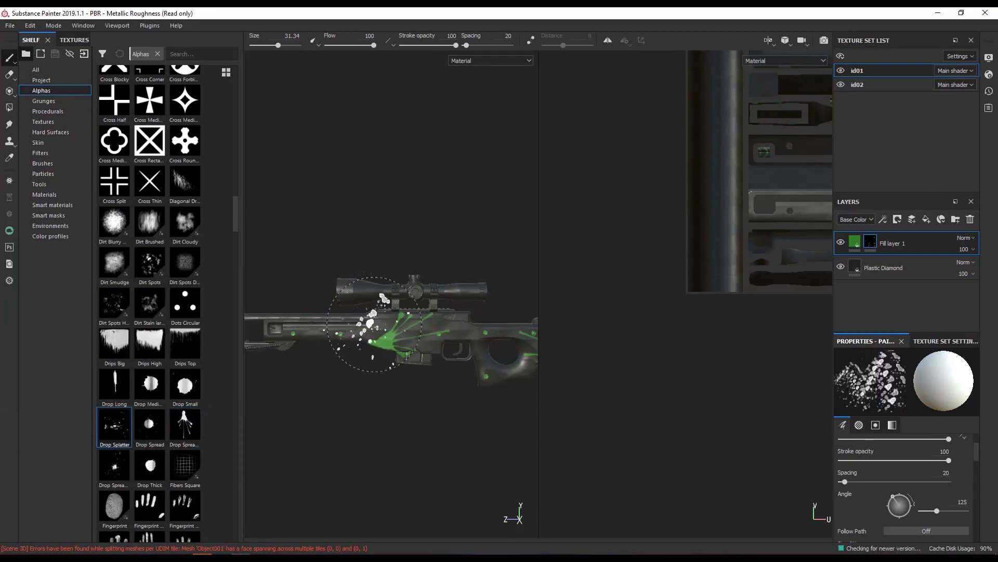
{"action": "middle_click_drag", "start_coordinate": [453, 403], "coordinate": [383, 388], "text": "alt"}
{"action": "left_click_drag", "start_coordinate": [432, 357], "coordinate": [475, 390], "text": "alt"}
{"action": "mouse_move", "coordinate": [468, 435]}
{"action": "left_mouse_down", "text": "alt"}
{"action": "mouse_move", "coordinate": [358, 361]}
{"action": "mouse_move", "coordinate": [263, 406]}
{"action": "left_mouse_up", "text": "alt"}
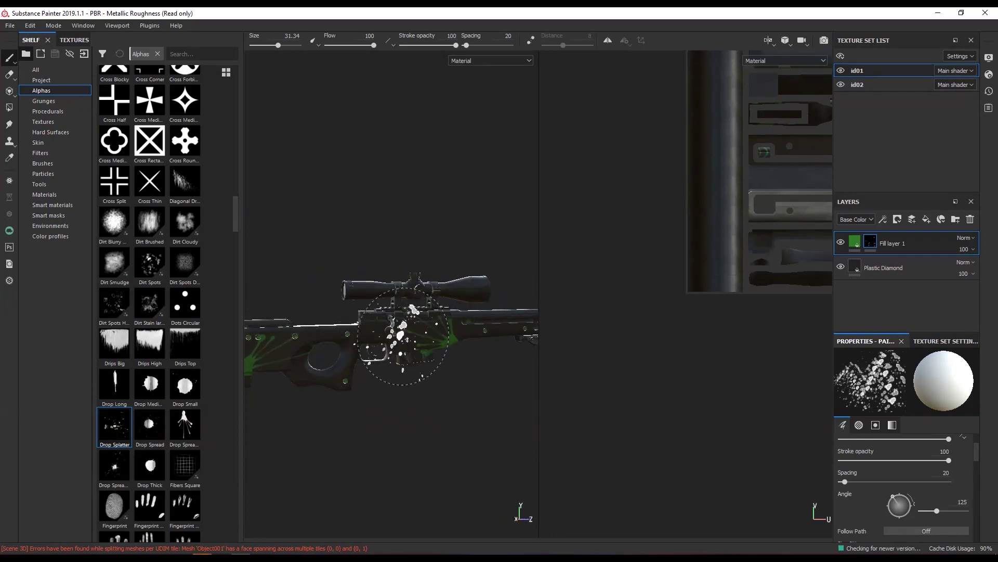
{"action": "left_click_drag", "start_coordinate": [430, 368], "coordinate": [333, 364], "text": "alt"}
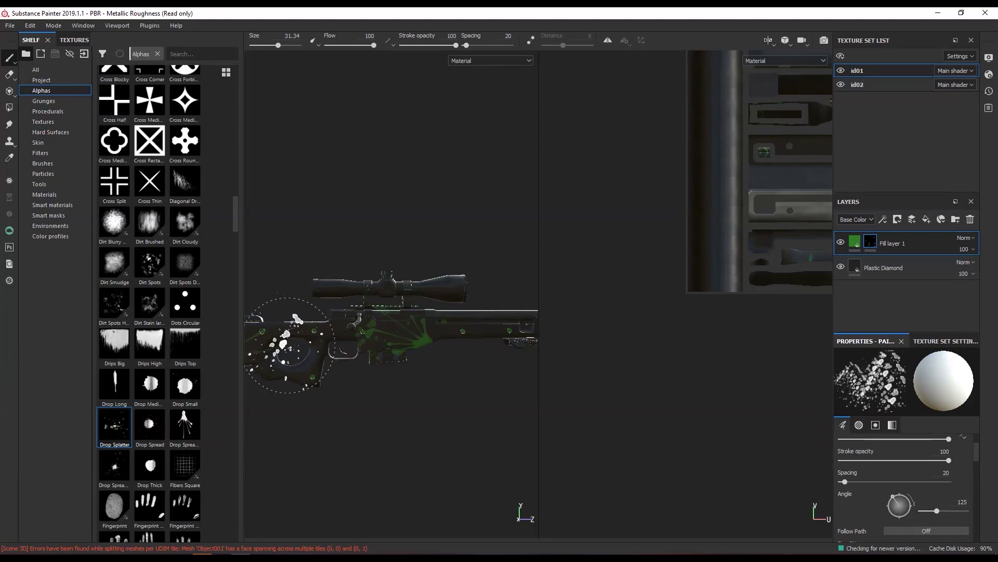
{"action": "mouse_move", "coordinate": [397, 423]}
{"action": "left_mouse_down", "text": "alt"}
{"action": "mouse_move", "coordinate": [597, 452]}
{"action": "mouse_move", "coordinate": [352, 357]}
{"action": "mouse_move", "coordinate": [356, 398]}
{"action": "mouse_move", "coordinate": [363, 392]}
{"action": "mouse_move", "coordinate": [283, 356]}
{"action": "mouse_move", "coordinate": [321, 397]}
{"action": "mouse_move", "coordinate": [334, 372]}
{"action": "left_mouse_up", "text": "alt"}
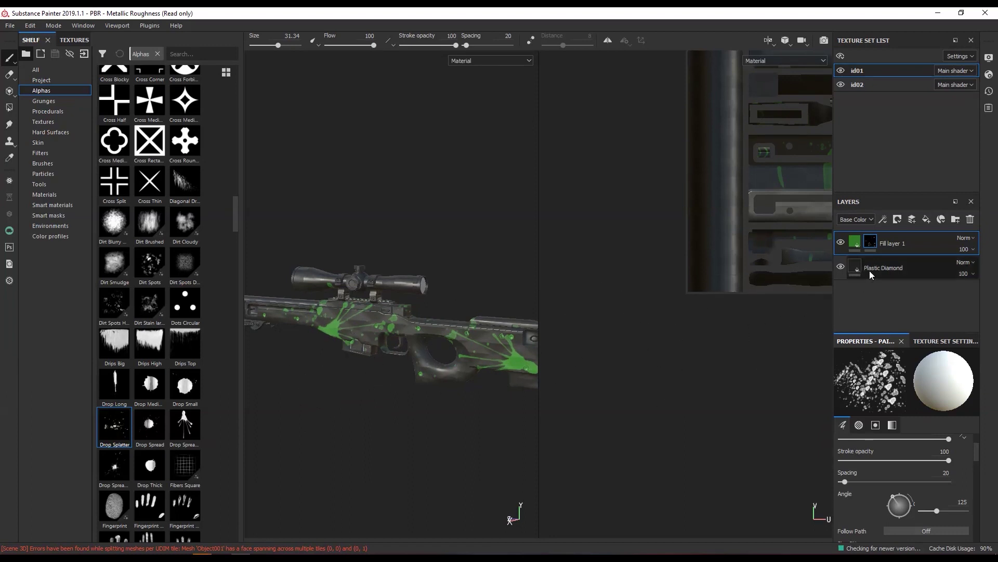
{"action": "left_click", "coordinate": [858, 243]}
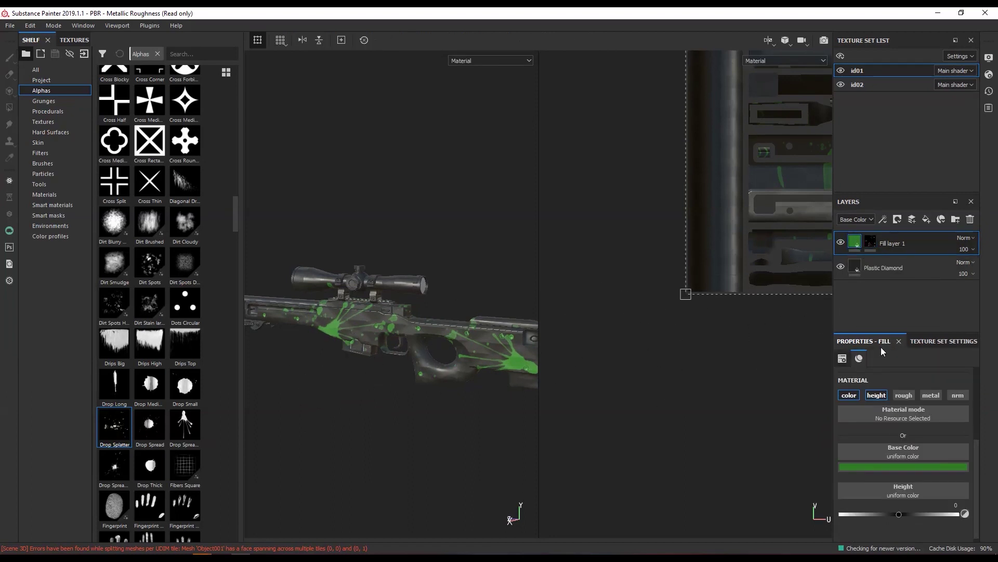
Step: Set the green paint layer's height to 0.1 and add a MatFX Water Drops filter
{"action": "type", "text": "0.1"}
{"action": "key", "text": "Return"}
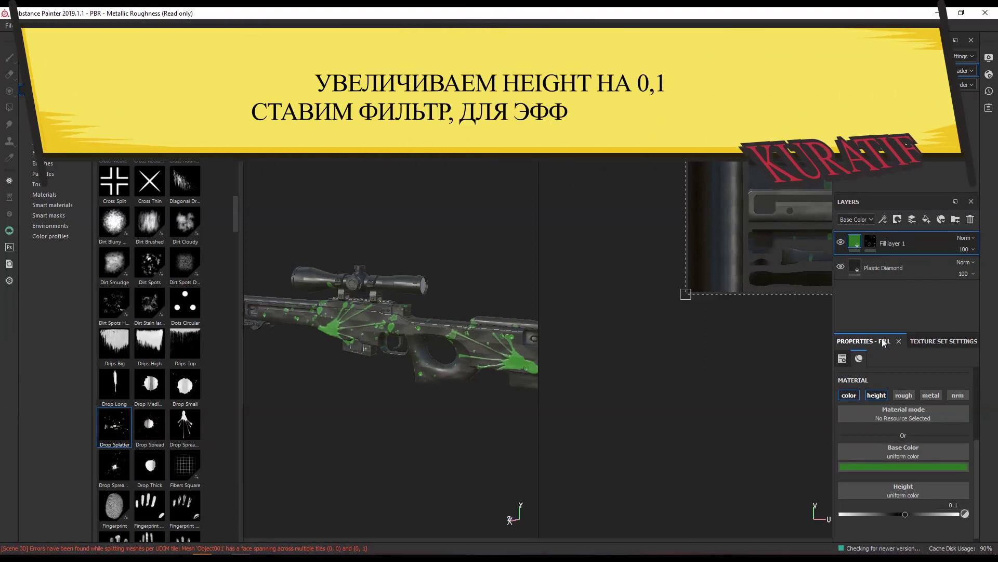
{"action": "right_click", "coordinate": [857, 240]}
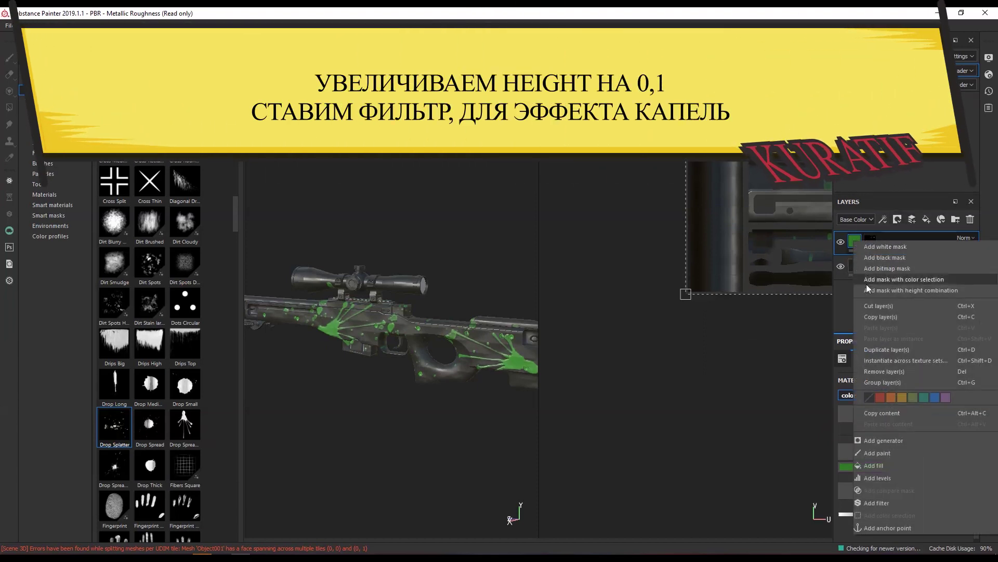
{"action": "left_click", "coordinate": [879, 502]}
{"action": "left_click", "coordinate": [903, 388]}
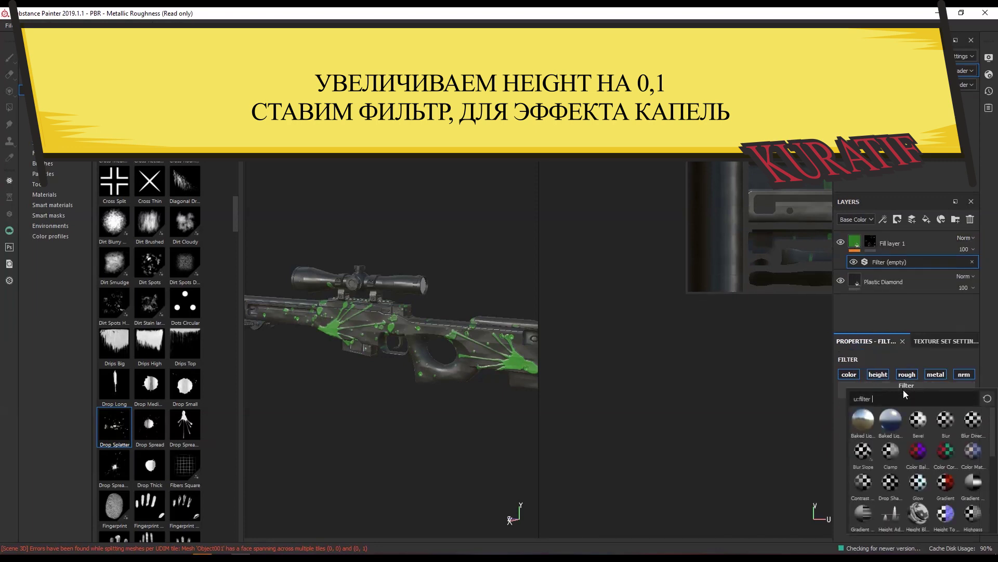
{"action": "scroll", "coordinate": [991, 494], "scroll_direction": "down", "scroll_amount": 2}
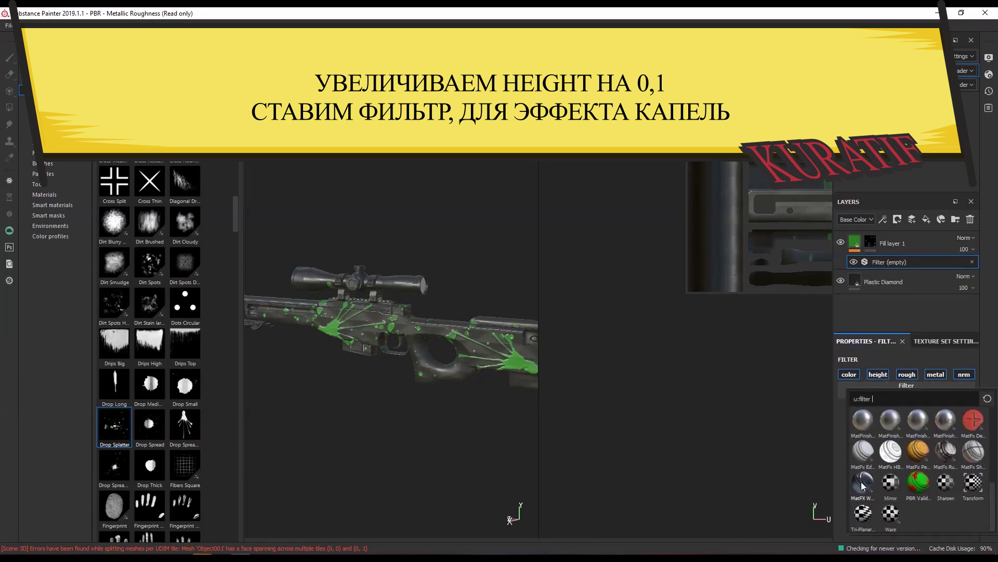
{"action": "left_click", "coordinate": [861, 484]}
Step: Add a new Fill layer 2 above the green paint layer
{"action": "scroll", "coordinate": [355, 364], "scroll_direction": "up", "scroll_amount": 2}
{"action": "scroll", "coordinate": [317, 348], "scroll_direction": "up", "scroll_amount": 3}
{"action": "scroll", "coordinate": [318, 348], "scroll_direction": "down", "scroll_amount": 3}
{"action": "scroll", "coordinate": [352, 358], "scroll_direction": "down", "scroll_amount": 2}
{"action": "mouse_move", "coordinate": [352, 357]}
{"action": "left_mouse_down", "text": "alt"}
{"action": "mouse_move", "coordinate": [418, 364]}
{"action": "mouse_move", "coordinate": [400, 342]}
{"action": "left_mouse_up", "text": "alt"}
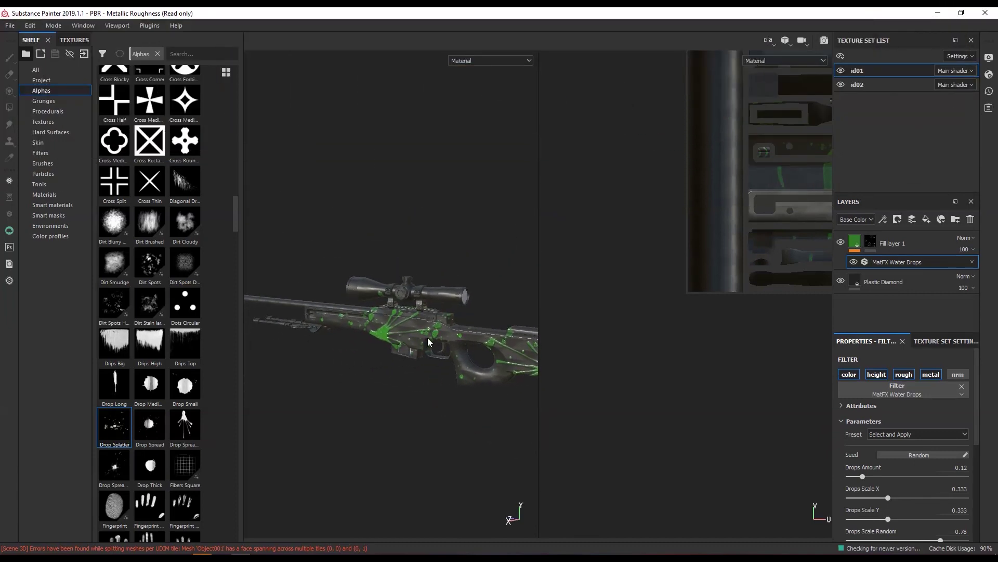
{"action": "left_click", "coordinate": [922, 242]}
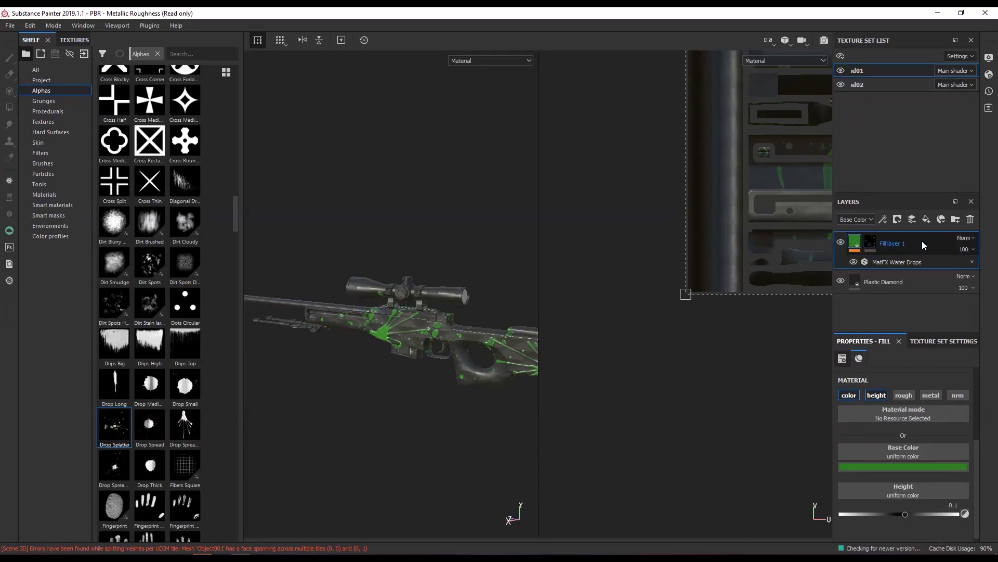
{"action": "left_click", "coordinate": [926, 221]}
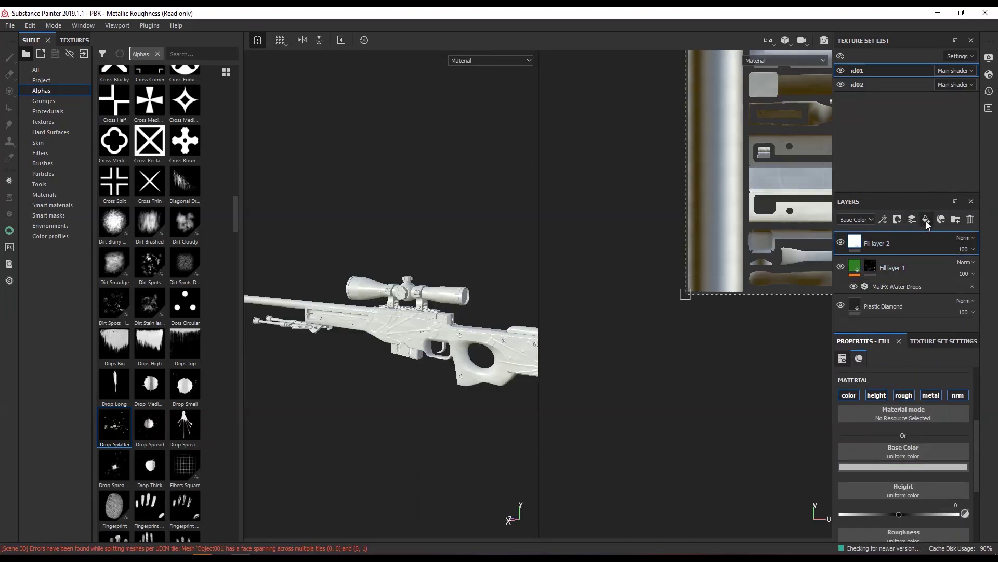
Step: Give Fill layer 2 a black mask and switch Polygon Fill to UV chunk mode
{"action": "right_click", "coordinate": [854, 242]}
{"action": "left_click", "coordinate": [869, 260]}
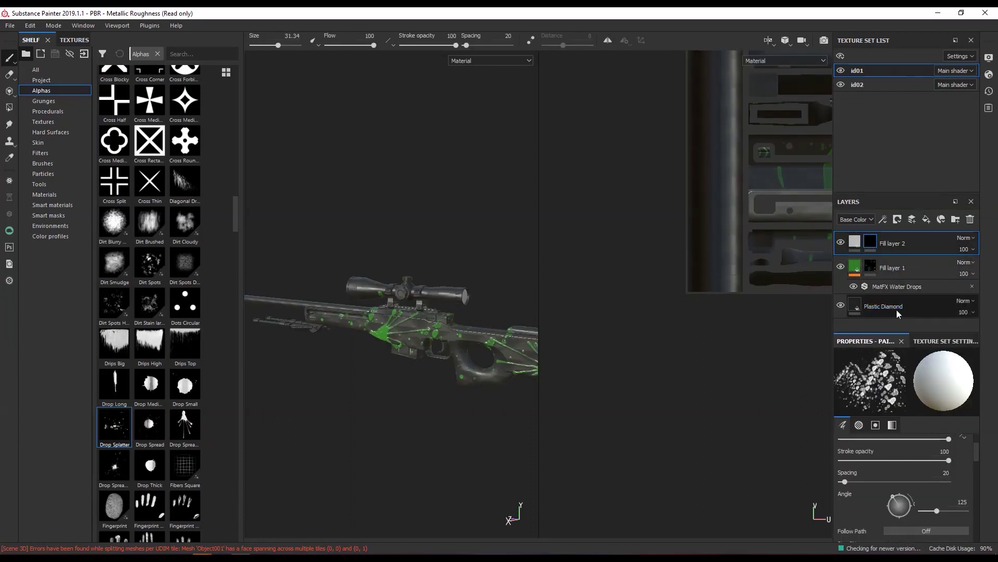
{"action": "left_click", "coordinate": [874, 268]}
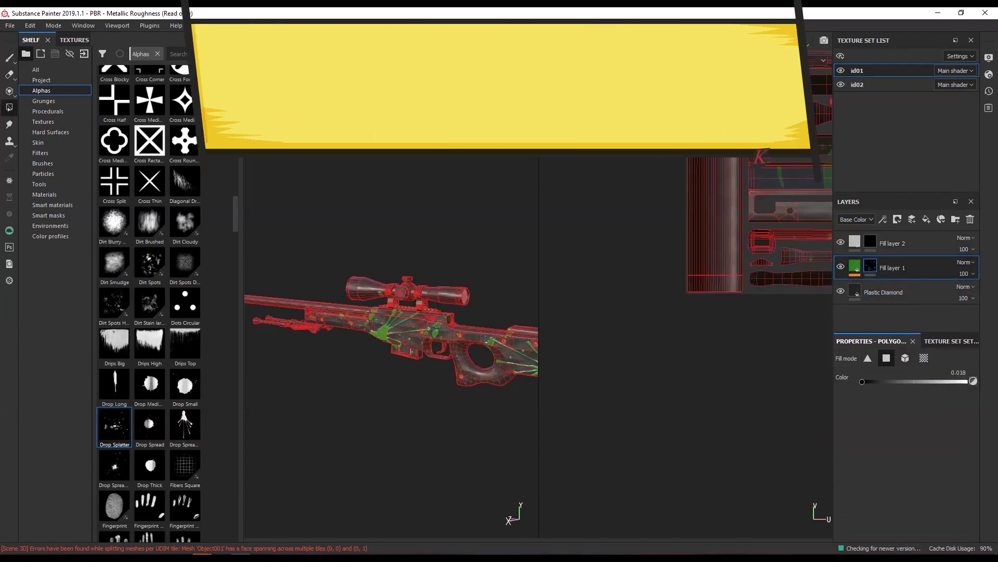
{"action": "scroll", "coordinate": [458, 386], "scroll_direction": "up", "scroll_amount": 3}
{"action": "scroll", "coordinate": [498, 336], "scroll_direction": "up", "scroll_amount": 3}
{"action": "scroll", "coordinate": [468, 299], "scroll_direction": "up", "scroll_amount": 2}
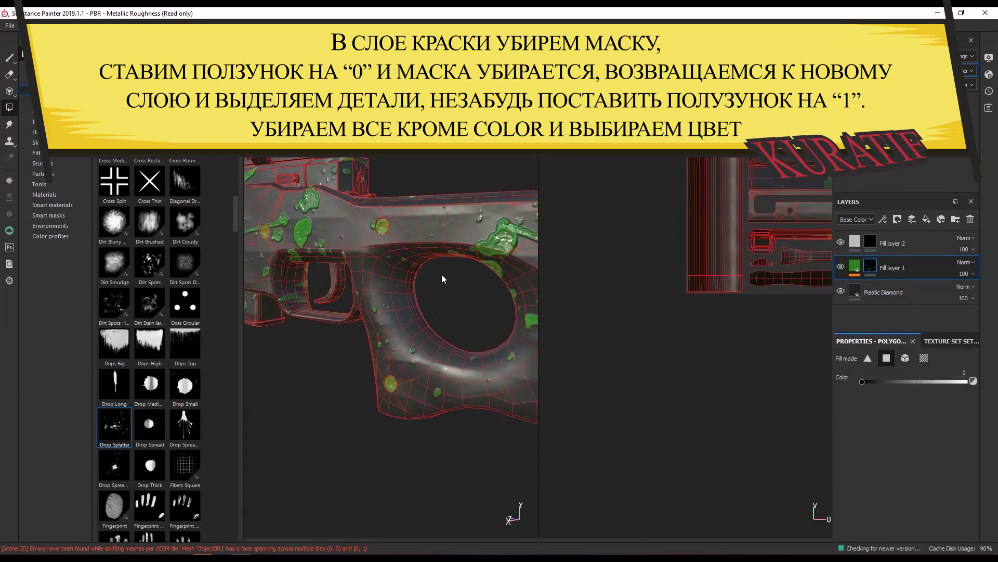
{"action": "scroll", "coordinate": [385, 236], "scroll_direction": "up", "scroll_amount": 2}
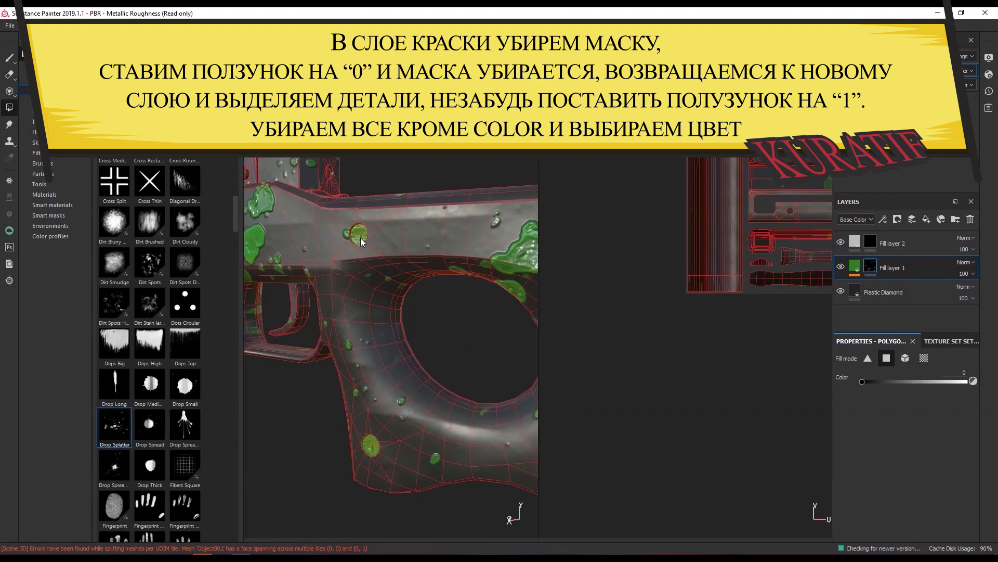
{"action": "key", "text": "4"}
{"action": "left_click_drag", "start_coordinate": [383, 399], "coordinate": [416, 416], "text": "alt"}
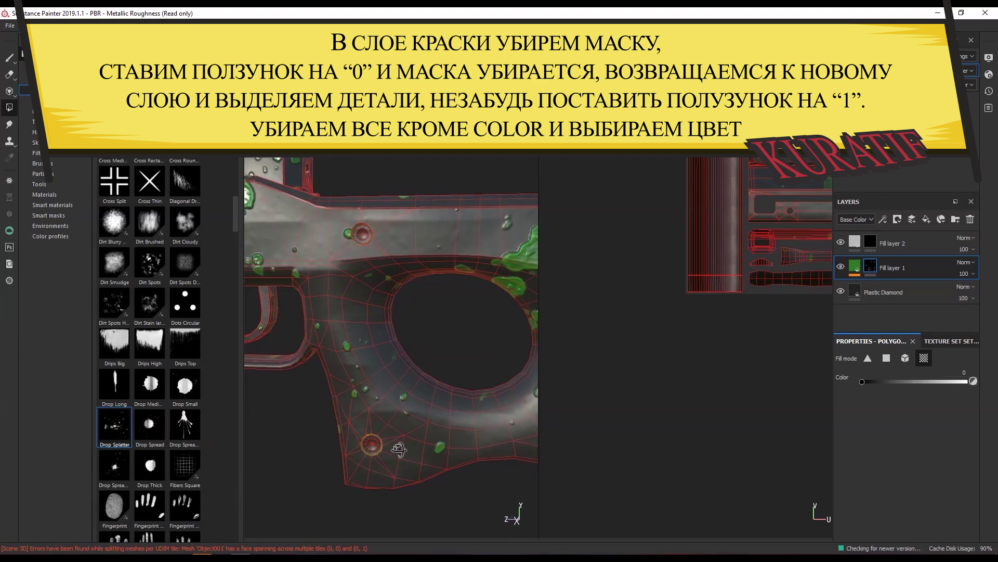
{"action": "middle_click_drag", "start_coordinate": [416, 416], "coordinate": [549, 463]}
{"action": "scroll", "coordinate": [417, 410], "scroll_direction": "down", "scroll_amount": 3}
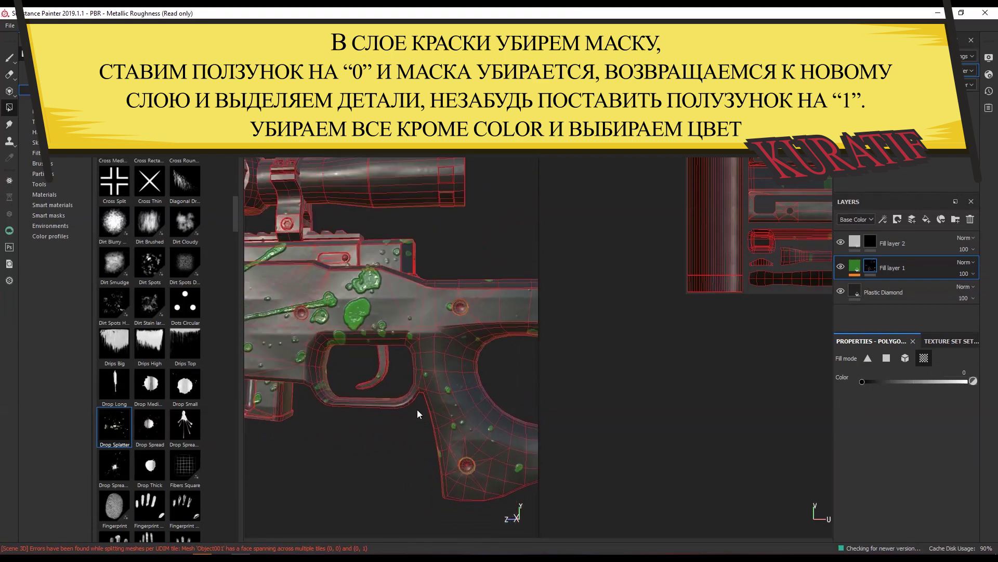
{"action": "scroll", "coordinate": [463, 437], "scroll_direction": "up", "scroll_amount": 1}
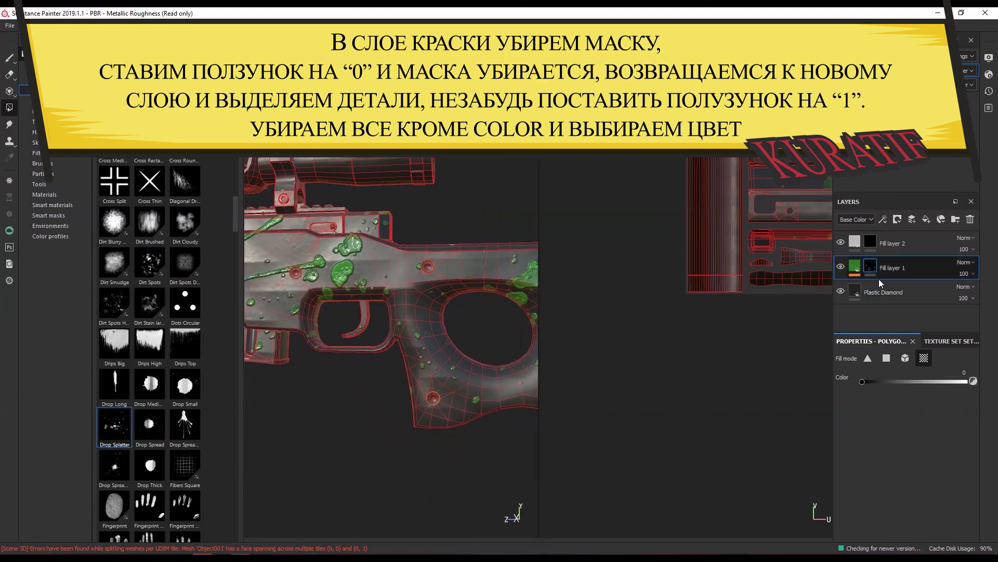
Step: Make Fill layer 2 colour-only, with height and metal off, and a near-black base colour
{"action": "left_click", "coordinate": [871, 242]}
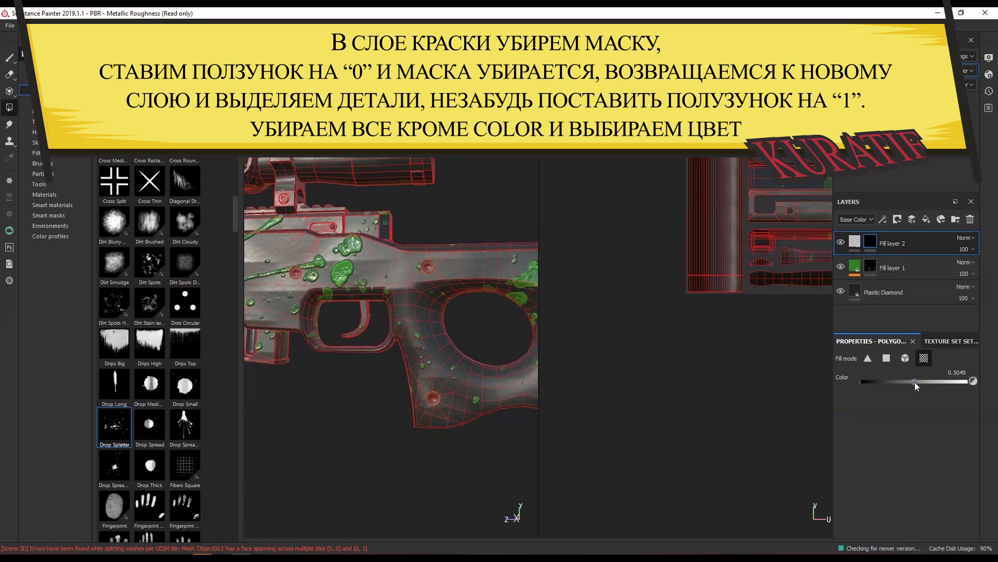
{"action": "scroll", "coordinate": [430, 266], "scroll_direction": "up", "scroll_amount": 3}
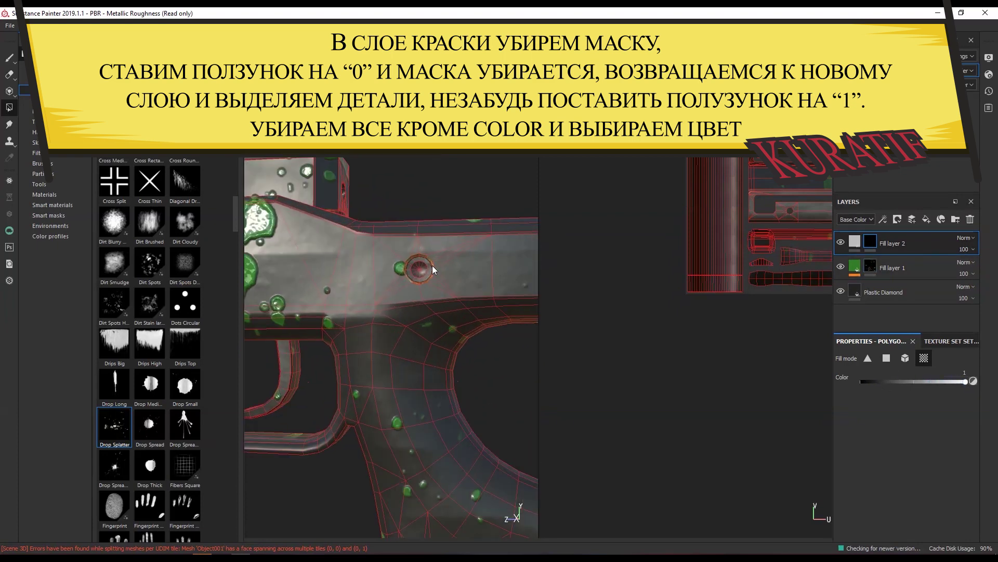
{"action": "scroll", "coordinate": [432, 265], "scroll_direction": "up", "scroll_amount": 2}
{"action": "left_click", "coordinate": [854, 242]}
{"action": "left_click", "coordinate": [876, 395]}
{"action": "left_click", "coordinate": [931, 396]}
{"action": "left_click", "coordinate": [904, 467]}
{"action": "mouse_move", "coordinate": [884, 400]}
{"action": "left_mouse_down"}
{"action": "mouse_move", "coordinate": [848, 394]}
{"action": "mouse_move", "coordinate": [847, 413]}
{"action": "left_mouse_up"}
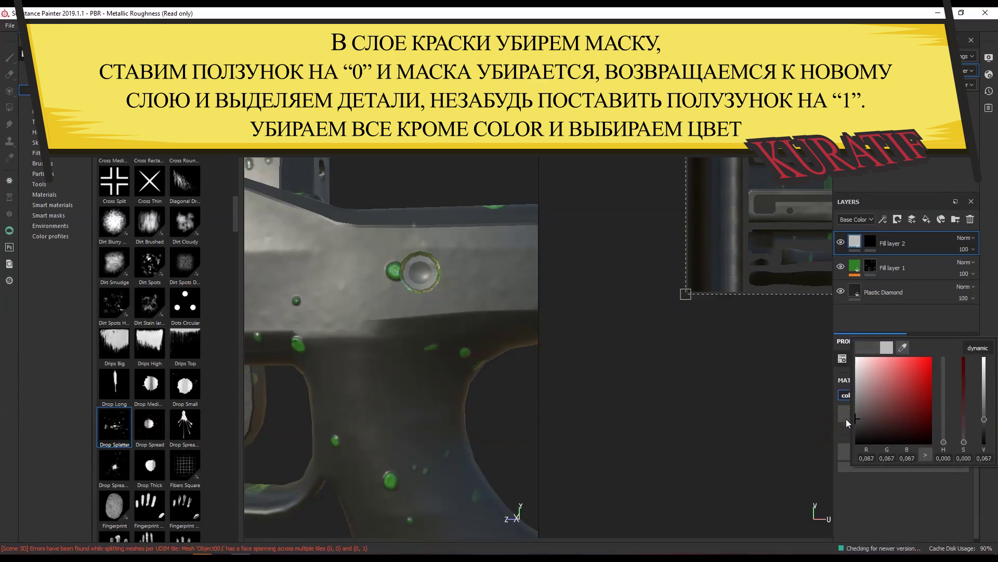
{"action": "mouse_move", "coordinate": [441, 333]}
{"action": "left_mouse_down", "text": "alt"}
{"action": "mouse_move", "coordinate": [389, 367]}
{"action": "mouse_move", "coordinate": [370, 461]}
{"action": "mouse_move", "coordinate": [365, 410]}
{"action": "mouse_move", "coordinate": [330, 401]}
{"action": "mouse_move", "coordinate": [395, 285]}
{"action": "mouse_move", "coordinate": [364, 291]}
{"action": "mouse_move", "coordinate": [345, 279]}
{"action": "mouse_move", "coordinate": [355, 299]}
{"action": "mouse_move", "coordinate": [331, 276]}
{"action": "left_mouse_up", "text": "alt"}
{"action": "scroll", "coordinate": [388, 367], "scroll_direction": "down", "scroll_amount": 5}
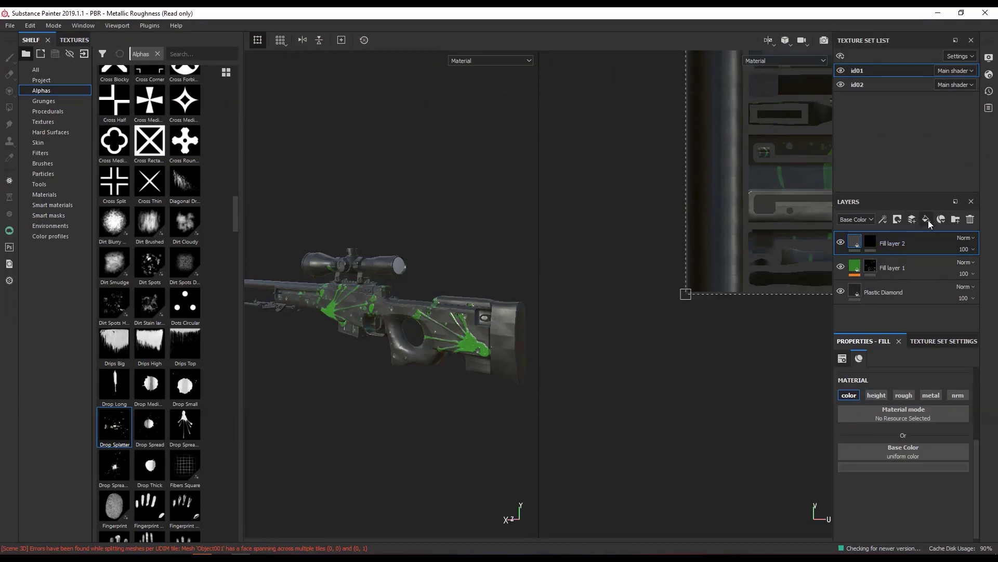
Step: Add a folder named 'tex' and move the three existing layers into it
{"action": "left_click", "coordinate": [956, 222]}
{"action": "double_click", "coordinate": [893, 242]}
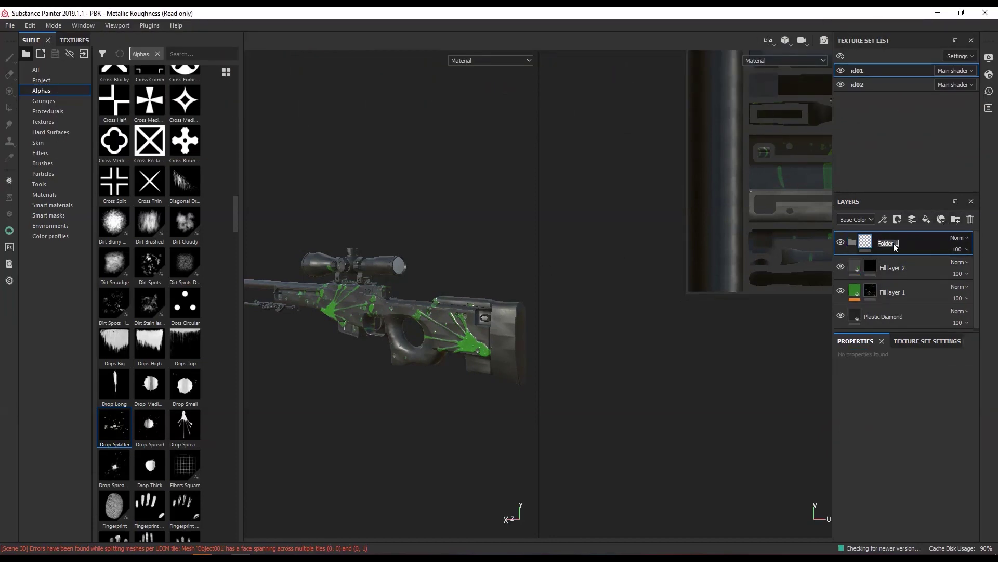
{"action": "type", "text": "tex"}
{"action": "left_click", "coordinate": [919, 313]}
{"action": "left_click", "coordinate": [925, 268], "text": "shift"}
{"action": "left_click_drag", "start_coordinate": [850, 244], "coordinate": [852, 243]}
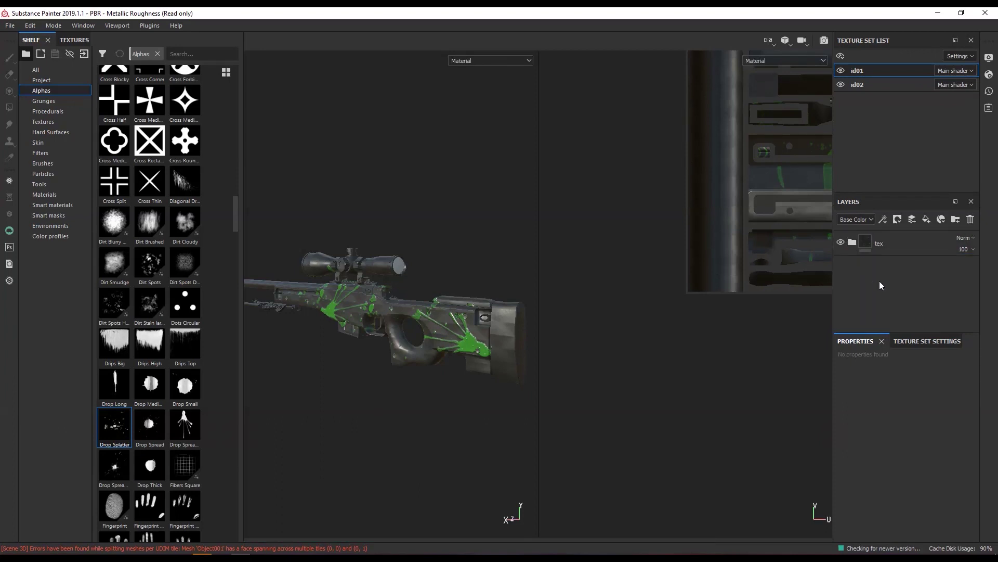
Step: Add a second folder named 'iznos' above tex, plus a new fill layer
{"action": "left_click", "coordinate": [913, 241]}
{"action": "left_click", "coordinate": [950, 220]}
{"action": "type", "text": "iznos"}
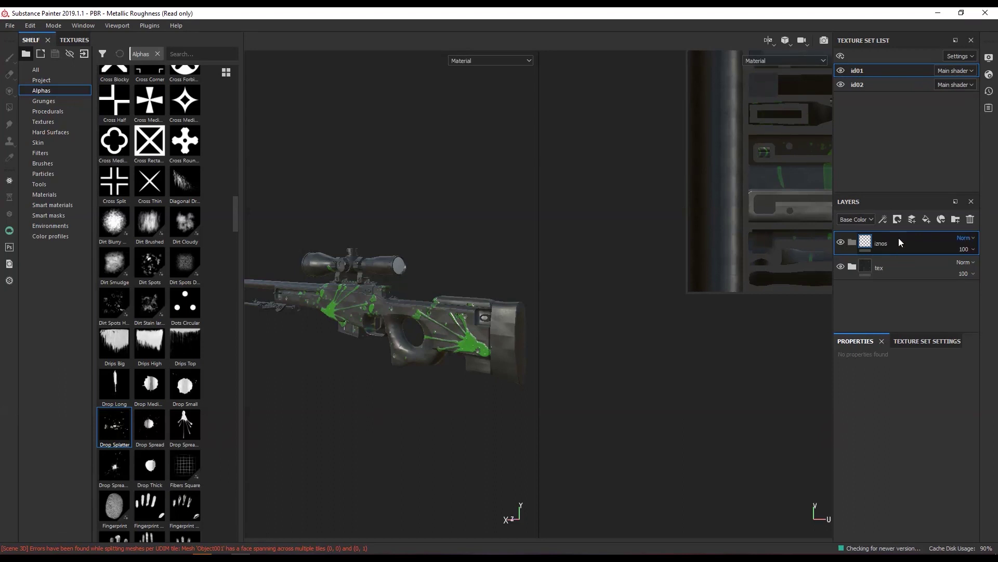
{"action": "key", "text": "Return"}
{"action": "left_click", "coordinate": [927, 219]}
Step: Put Fill layer 3 in iznos as colour-only with a uniform grey base colour (0.196)
{"action": "left_click_drag", "start_coordinate": [898, 239], "coordinate": [857, 260]}
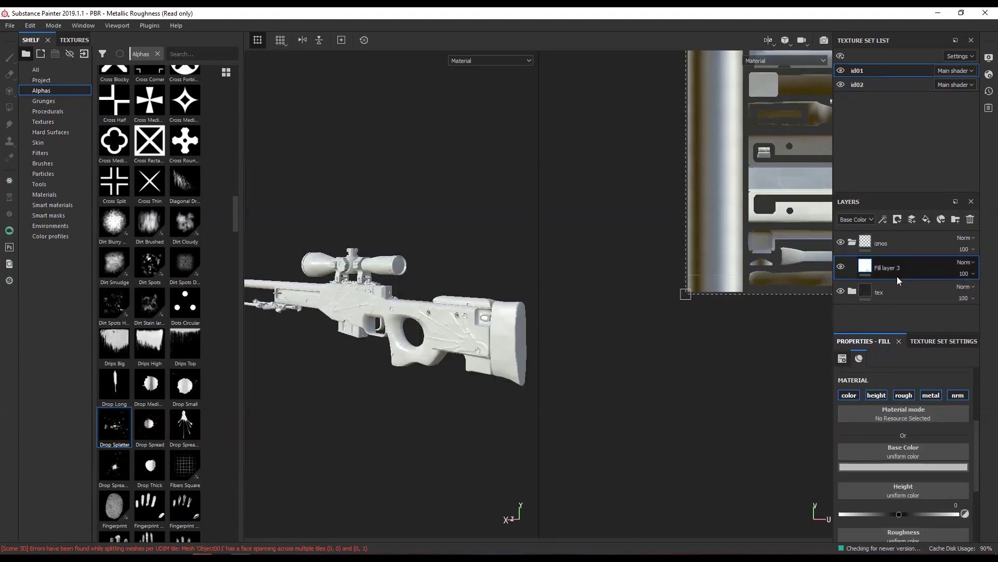
{"action": "left_click", "coordinate": [840, 293]}
{"action": "left_click", "coordinate": [876, 395]}
{"action": "left_click", "coordinate": [931, 395]}
{"action": "left_click", "coordinate": [906, 466]}
{"action": "double_click", "coordinate": [868, 457]}
{"action": "type", "text": "0,196"}
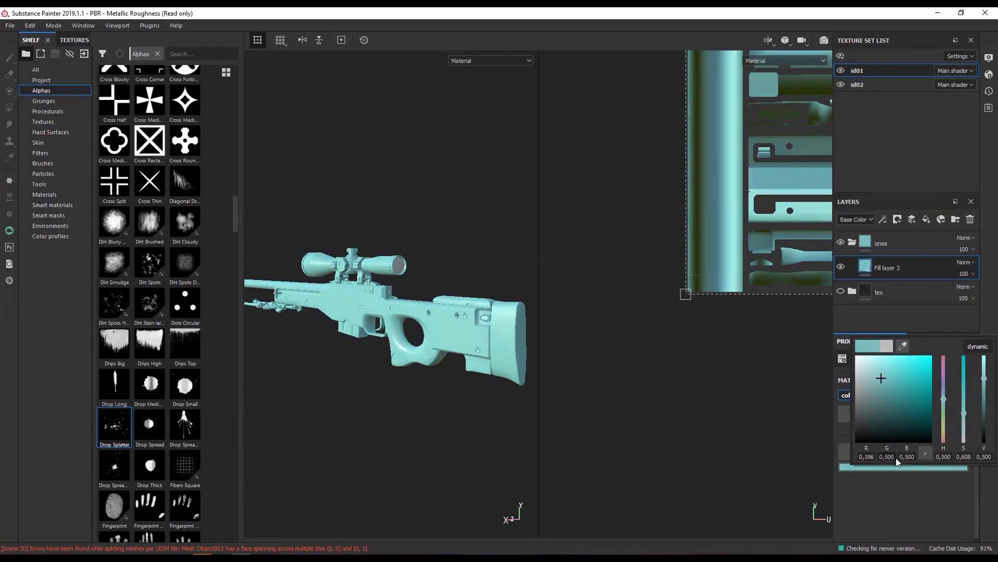
{"action": "type", "text": "196"}
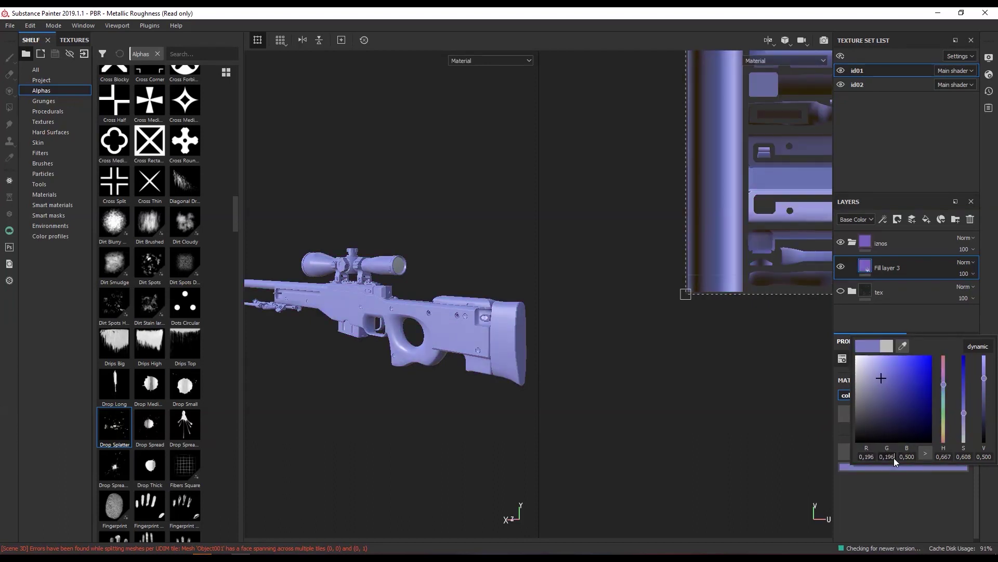
{"action": "type", "text": "196"}
{"action": "left_click", "coordinate": [917, 476]}
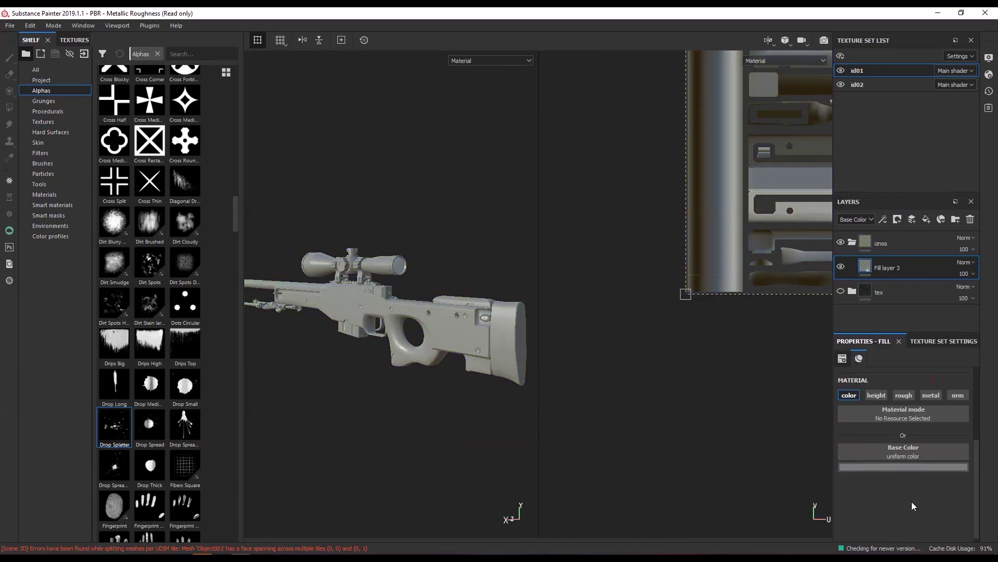
{"action": "key", "text": "Delete"}
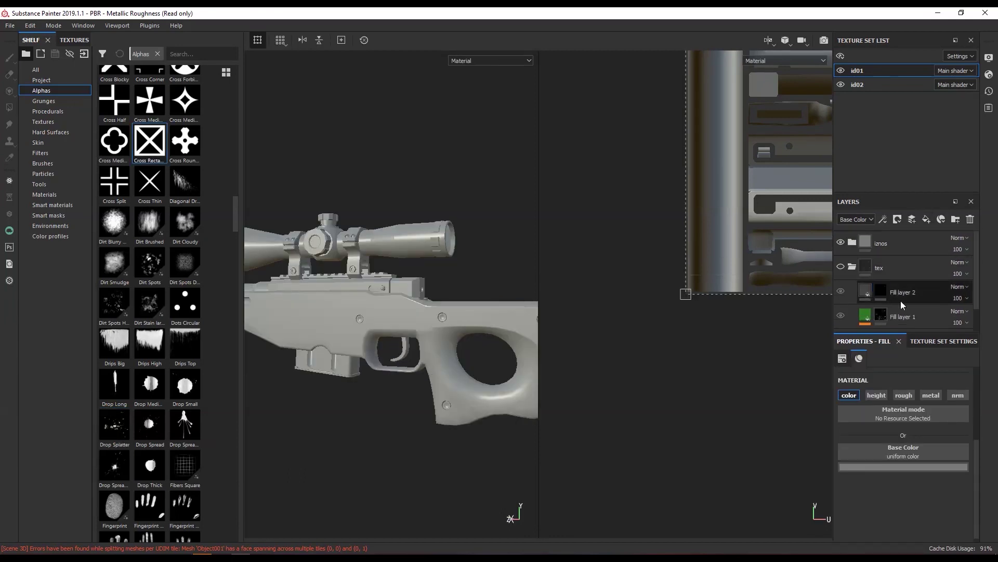
{"action": "scroll", "coordinate": [905, 305], "scroll_direction": "down", "scroll_amount": 1}
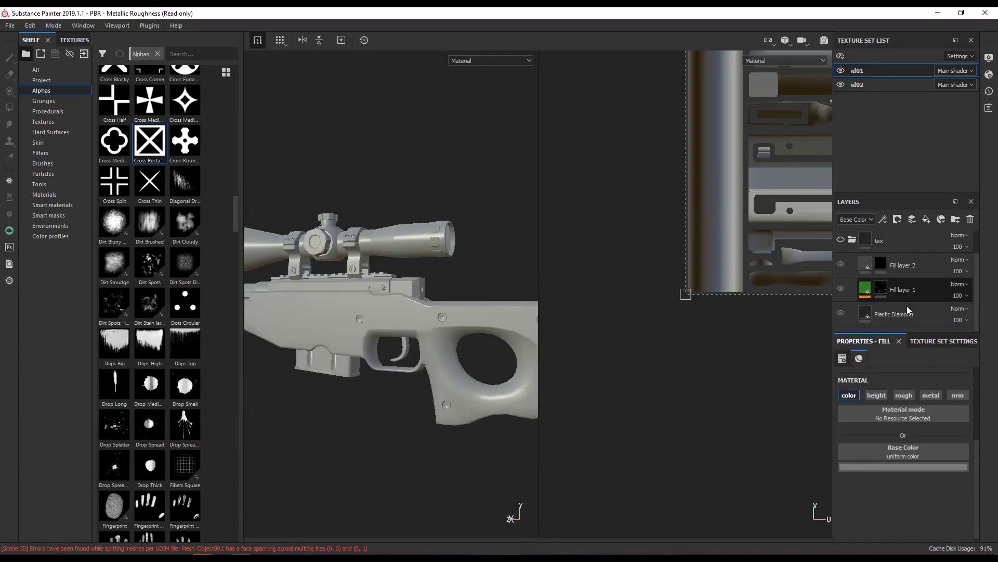
Step: Duplicate the green splatter Fill layer 1 and move the copy into the iznos folder
{"action": "left_click", "coordinate": [922, 297]}
{"action": "key", "text": "1"}
{"action": "key", "text": "ctrl+c"}
{"action": "key", "text": "ctrl+v"}
{"action": "scroll", "coordinate": [928, 291], "scroll_direction": "up", "scroll_amount": 1}
{"action": "left_click_drag", "start_coordinate": [929, 316], "coordinate": [858, 237]}
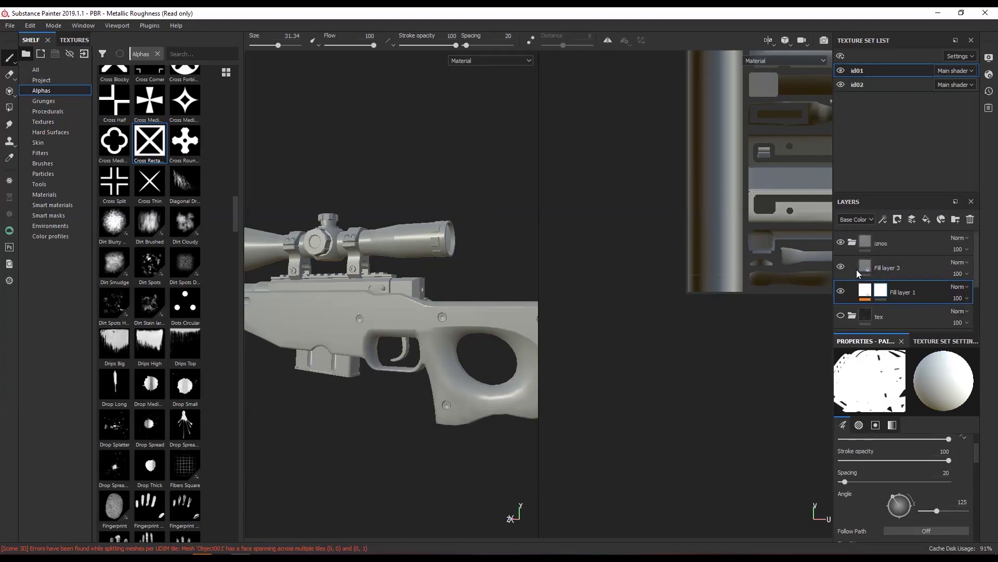
{"action": "left_click", "coordinate": [912, 270]}
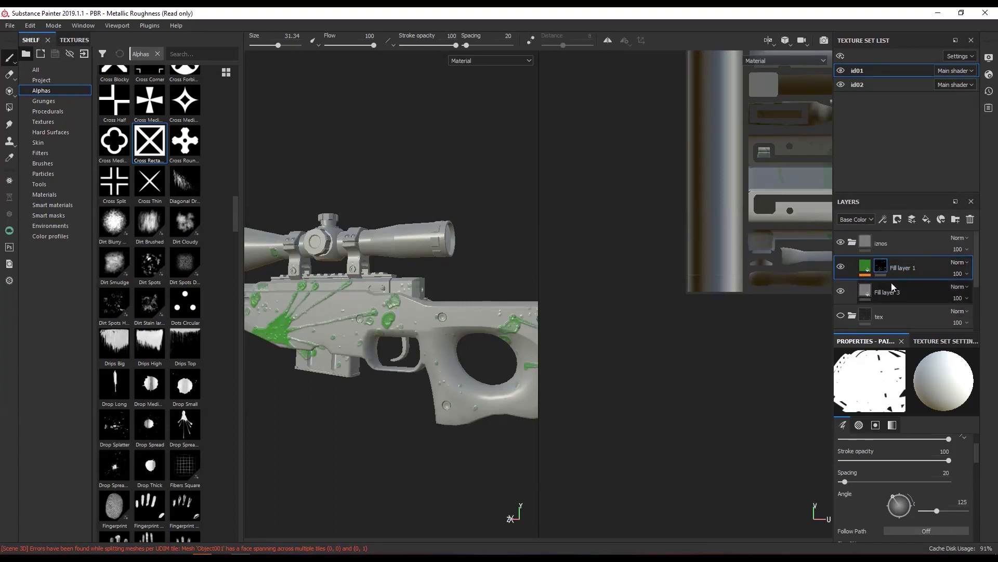
Step: Turn off the copied layer's height channel and remove its MatFX Water Drops effect
{"action": "left_click", "coordinate": [871, 269]}
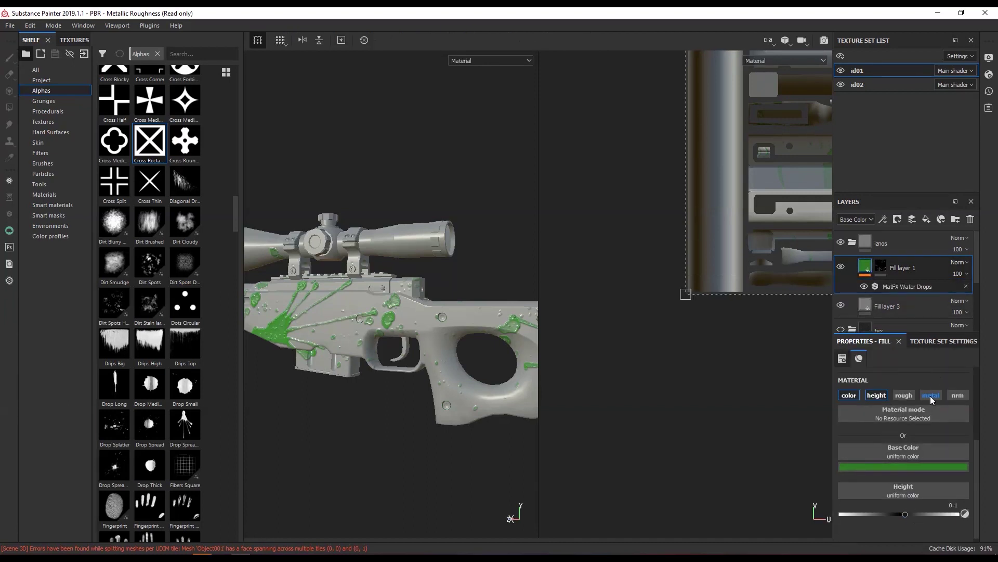
{"action": "left_click", "coordinate": [878, 395]}
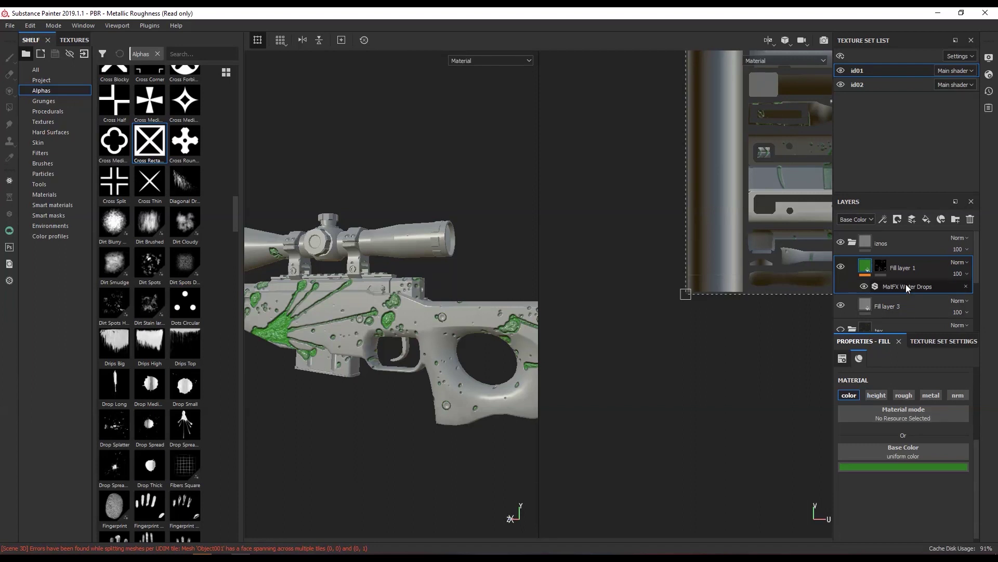
{"action": "left_click", "coordinate": [966, 286]}
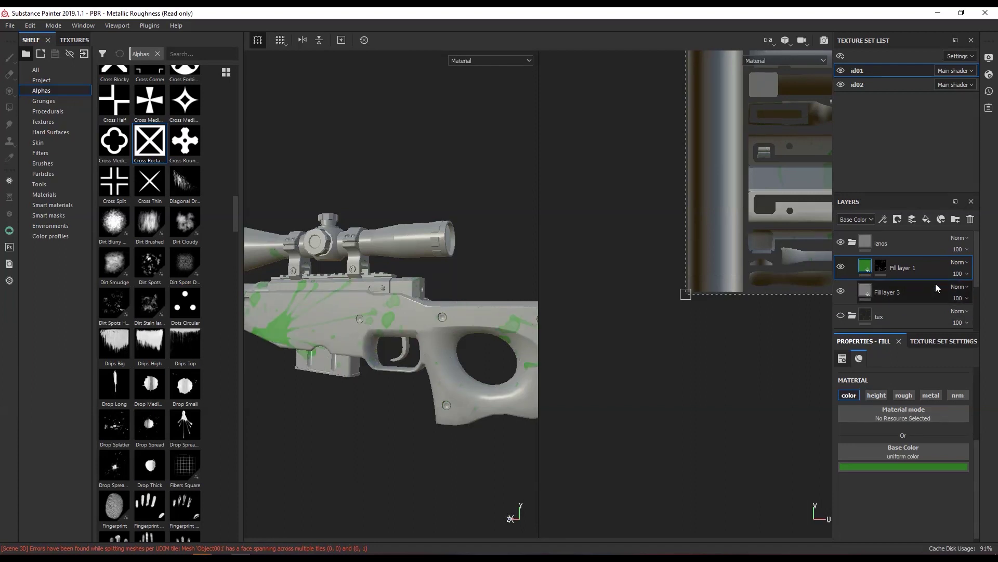
{"action": "left_click", "coordinate": [886, 268]}
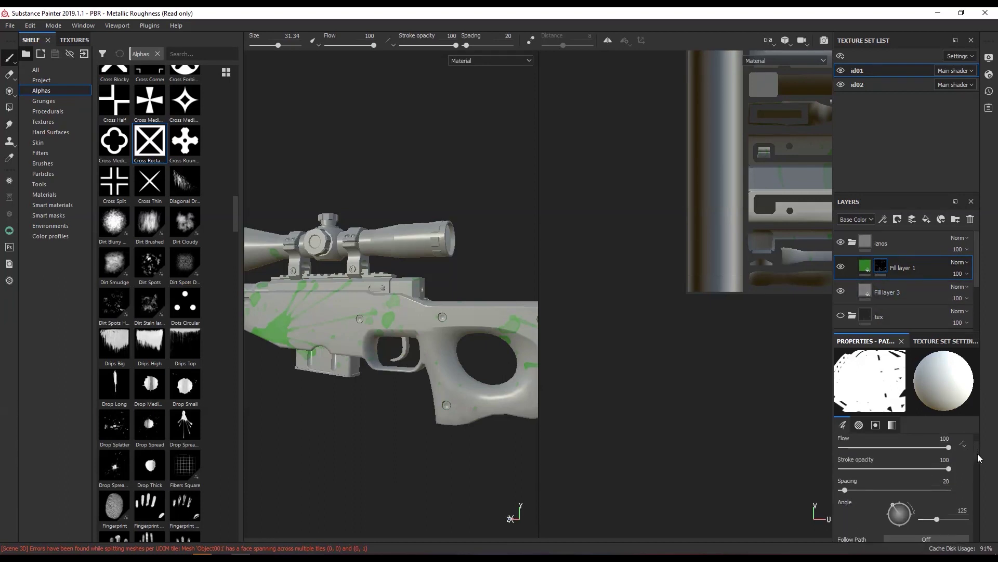
Step: Set the copied layer's base colour to dark grey, RGB 0.032 on all channels
{"action": "scroll", "coordinate": [974, 450], "scroll_direction": "up", "scroll_amount": 2}
{"action": "scroll", "coordinate": [981, 452], "scroll_direction": "up", "scroll_amount": 1}
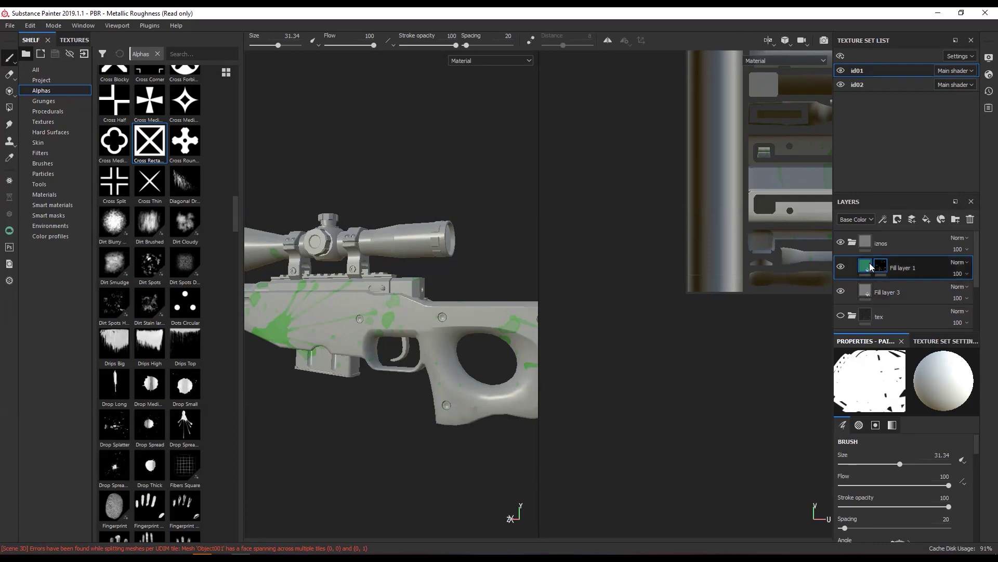
{"action": "left_click", "coordinate": [920, 267]}
{"action": "left_click", "coordinate": [905, 466]}
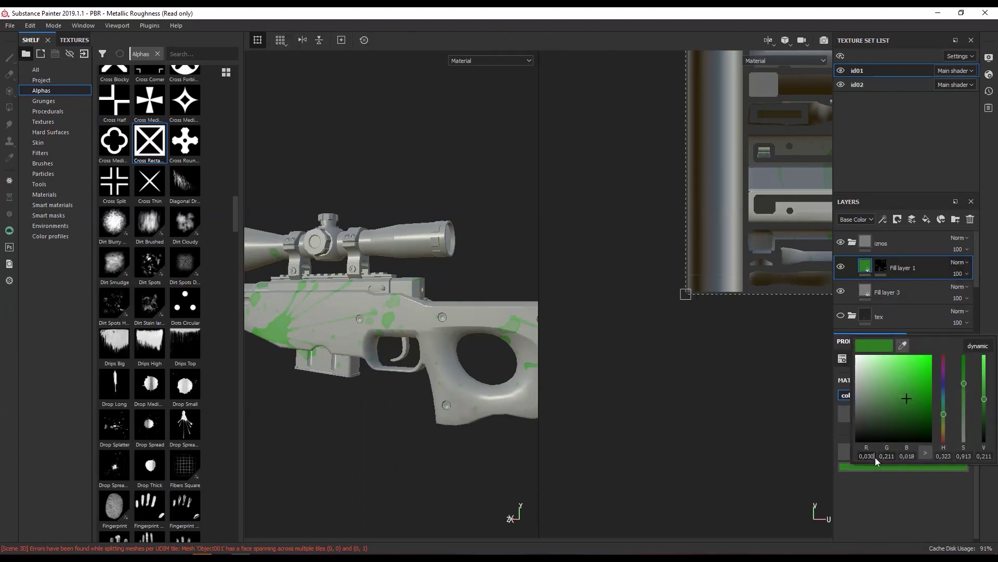
{"action": "key", "text": "BackSpace"}
{"action": "type", "text": "2"}
{"action": "double_click", "coordinate": [891, 455]}
{"action": "type", "text": "032"}
{"action": "key", "text": "Return"}
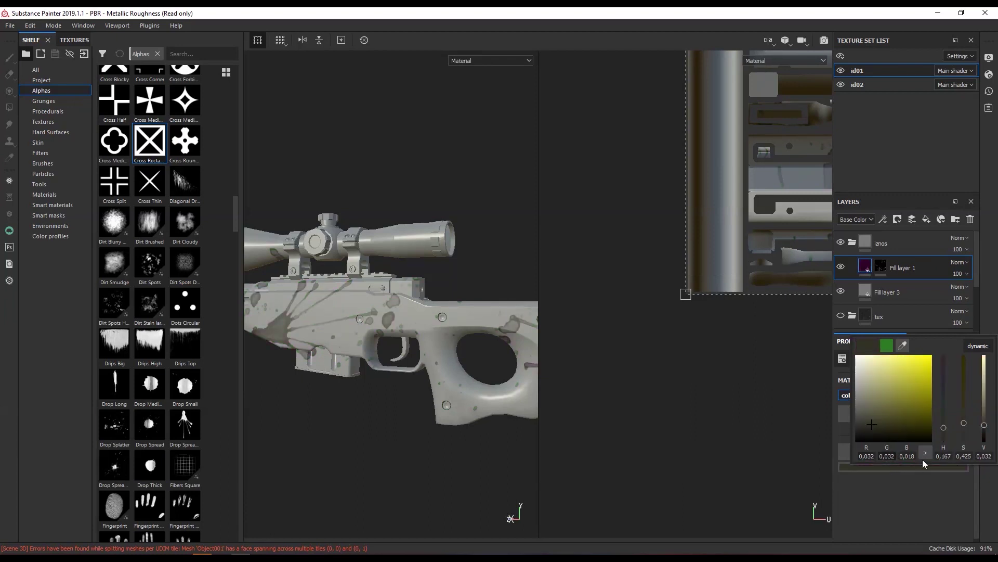
{"action": "double_click", "coordinate": [907, 456]}
{"action": "type", "text": "032"}
{"action": "key", "text": "Return"}
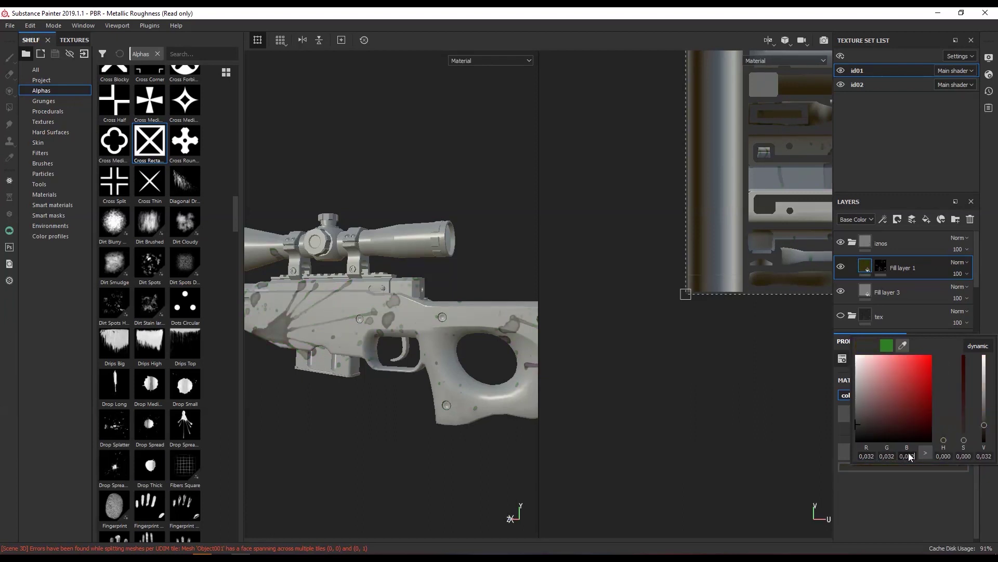
{"action": "left_click", "coordinate": [916, 507]}
Step: Collapse the iznos and tex folders and make the tex folder visible again
{"action": "mouse_move", "coordinate": [416, 317]}
{"action": "left_mouse_down", "text": "alt"}
{"action": "mouse_move", "coordinate": [426, 153]}
{"action": "mouse_move", "coordinate": [506, 248]}
{"action": "left_mouse_up", "text": "alt"}
{"action": "left_click", "coordinate": [853, 243]}
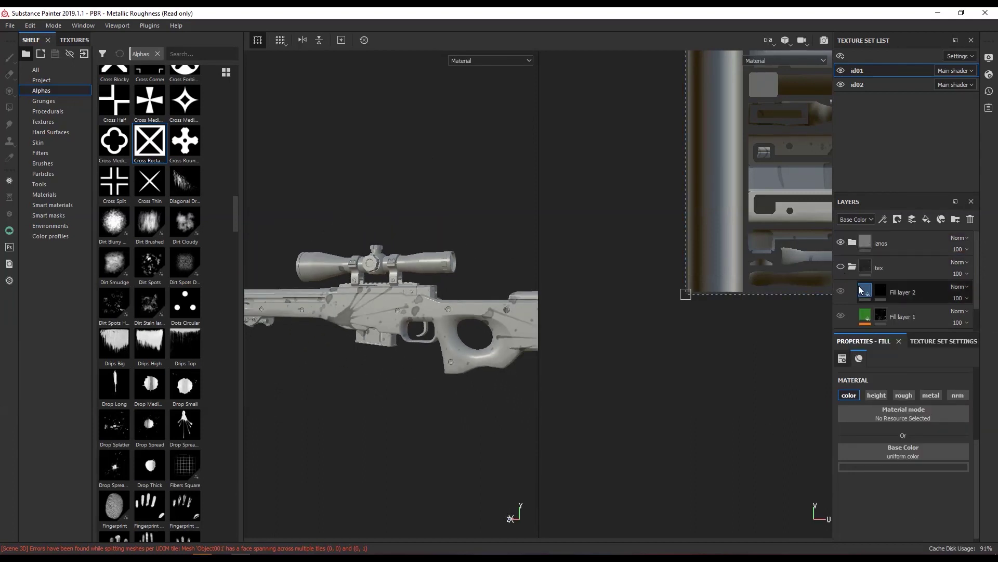
{"action": "left_click", "coordinate": [853, 268]}
{"action": "left_click_drag", "start_coordinate": [442, 322], "coordinate": [466, 243], "text": "alt"}
{"action": "mouse_move", "coordinate": [466, 242]}
{"action": "middle_mouse_down", "text": "alt"}
{"action": "mouse_move", "coordinate": [412, 263]}
{"action": "mouse_move", "coordinate": [481, 223]}
{"action": "middle_mouse_up", "text": "alt"}
{"action": "left_click", "coordinate": [841, 241]}
{"action": "left_click", "coordinate": [841, 266]}
{"action": "mouse_move", "coordinate": [516, 306]}
{"action": "left_mouse_down", "text": "alt"}
{"action": "mouse_move", "coordinate": [405, 234]}
{"action": "mouse_move", "coordinate": [453, 185]}
{"action": "mouse_move", "coordinate": [427, 411]}
{"action": "mouse_move", "coordinate": [345, 201]}
{"action": "left_mouse_up", "text": "alt"}
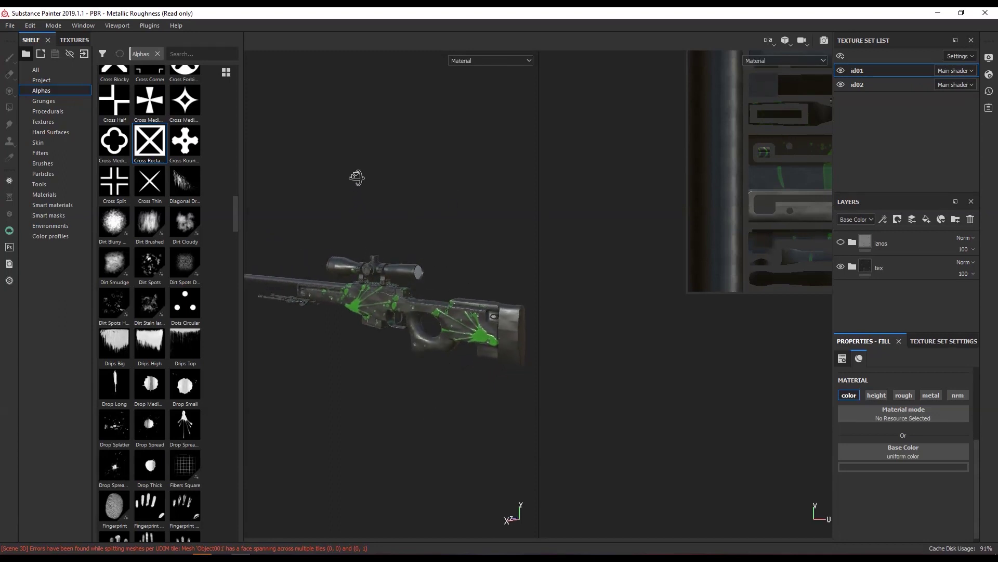
Step: Switch the viewport to Iray rendering mode
{"action": "left_click", "coordinate": [83, 25]}
{"action": "mouse_move", "coordinate": [54, 25]}
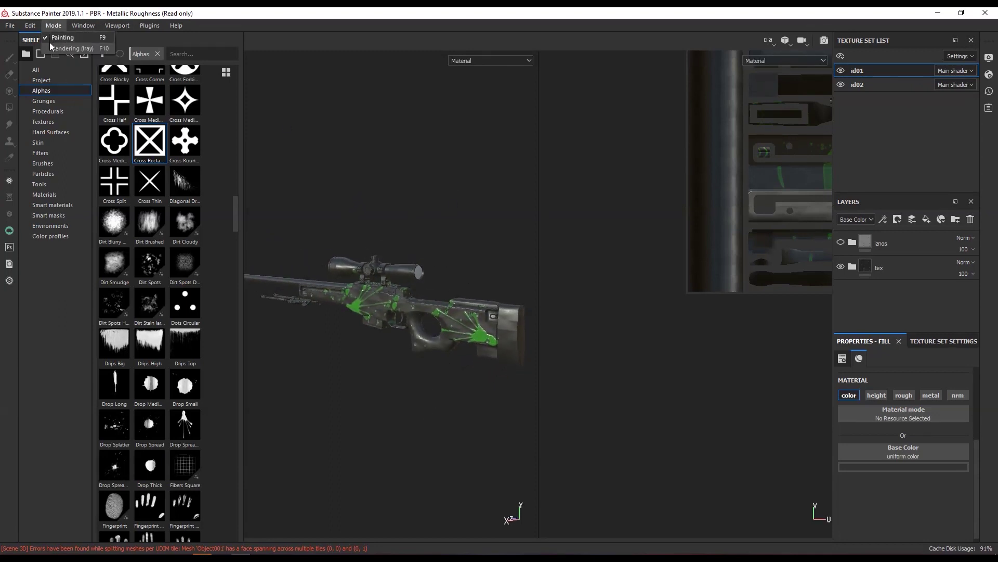
{"action": "left_click", "coordinate": [53, 49]}
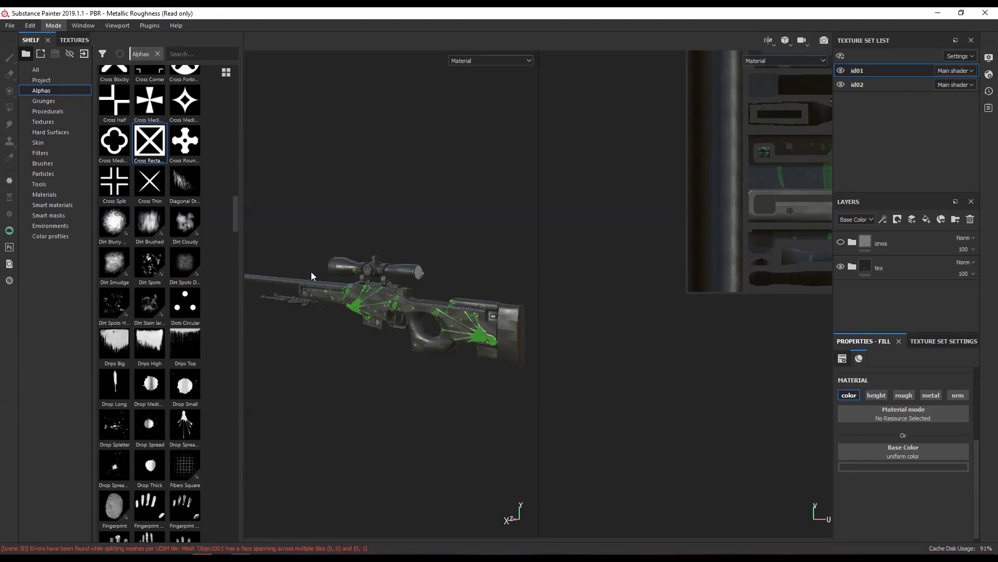
{"action": "scroll", "coordinate": [312, 276], "scroll_direction": "up", "scroll_amount": 3}
{"action": "left_click", "coordinate": [83, 26]}
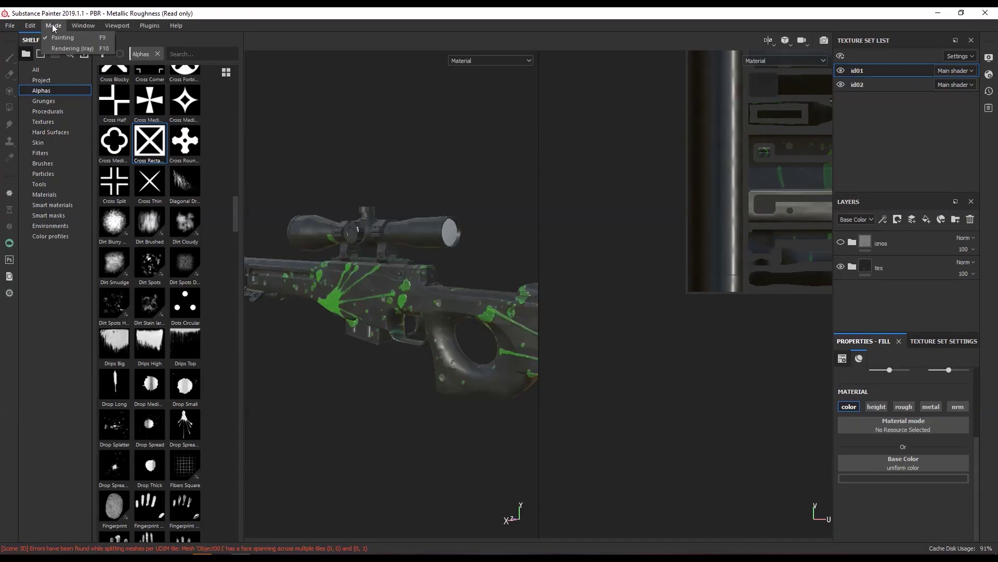
{"action": "left_click", "coordinate": [72, 49]}
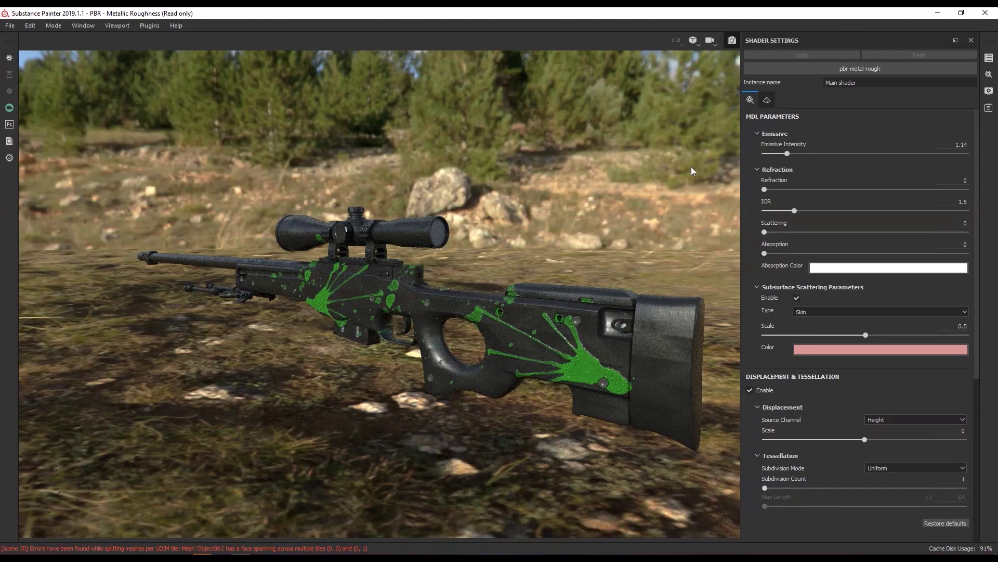
Step: Set environment exposure to 0.3 and replace the backdrop with a flat grey clear colour
{"action": "left_click_drag", "start_coordinate": [978, 174], "coordinate": [992, 269]}
{"action": "left_click", "coordinate": [989, 91]}
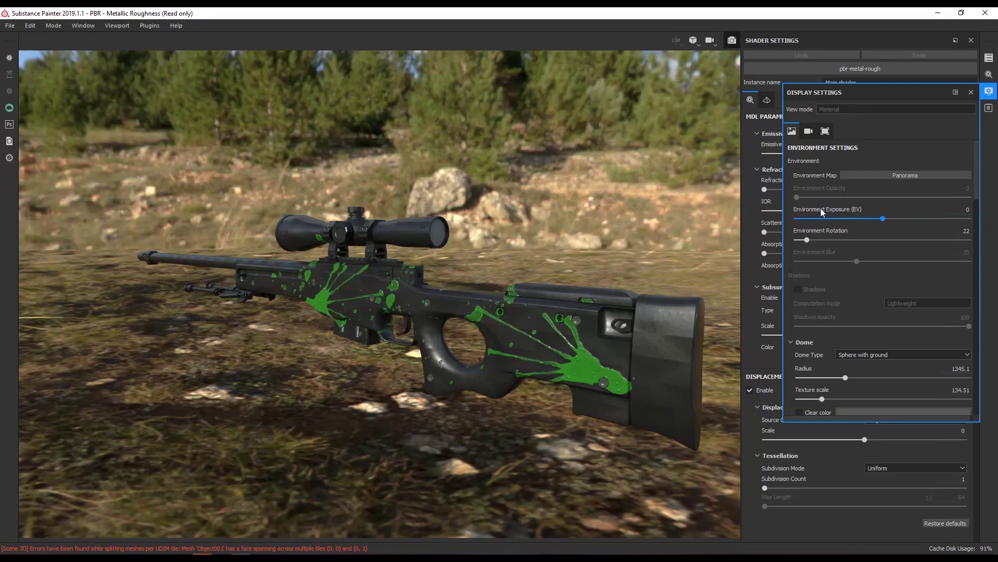
{"action": "left_click", "coordinate": [888, 218]}
{"action": "left_click_drag", "start_coordinate": [887, 217], "coordinate": [884, 217]}
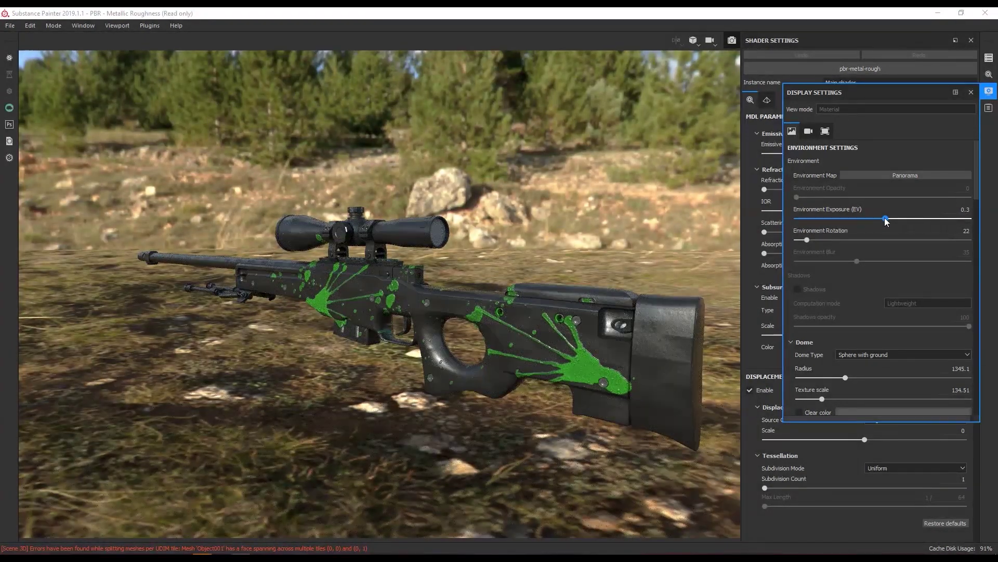
{"action": "left_click", "coordinate": [799, 412]}
Step: Bring the shadow intensity down to 0
{"action": "mouse_move", "coordinate": [976, 177]}
{"action": "left_mouse_down"}
{"action": "mouse_move", "coordinate": [977, 254]}
{"action": "mouse_move", "coordinate": [968, 257]}
{"action": "left_mouse_up"}
{"action": "scroll", "coordinate": [968, 258], "scroll_direction": "up", "scroll_amount": 1}
{"action": "left_click_drag", "start_coordinate": [955, 214], "coordinate": [746, 213]}
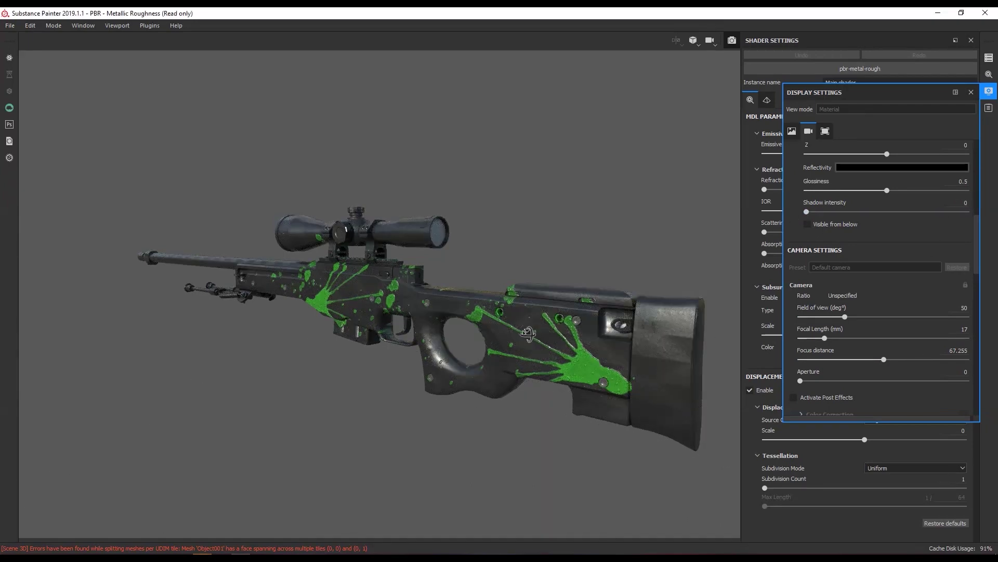
{"action": "left_click_drag", "start_coordinate": [395, 130], "coordinate": [291, 69], "text": "alt"}
{"action": "left_click_drag", "start_coordinate": [221, 147], "coordinate": [267, 187], "text": "alt"}
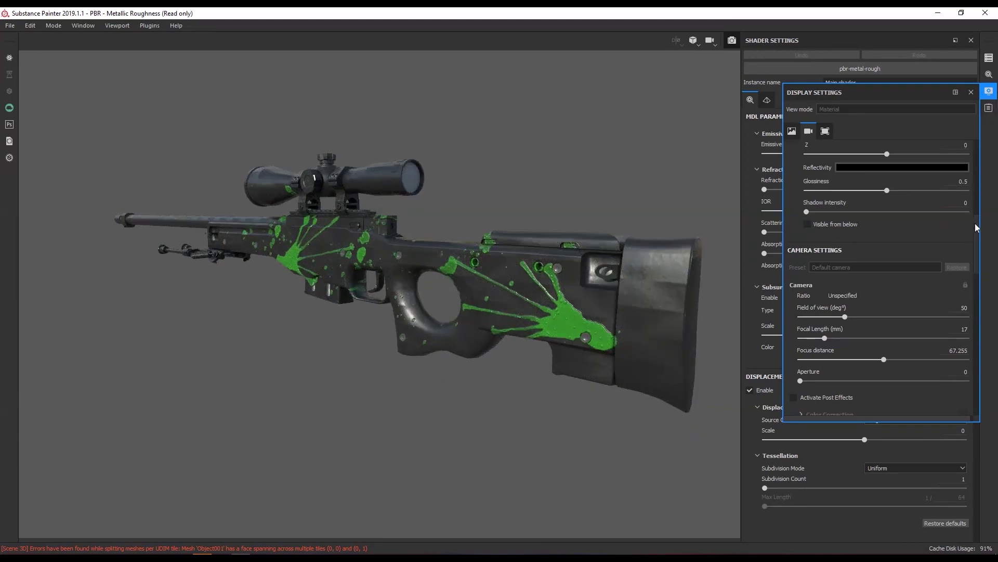
Step: Set Iray Max Samples to 2500, Max Time to 120, and override resolution with height 1080
{"action": "left_click_drag", "start_coordinate": [977, 244], "coordinate": [980, 386]}
{"action": "left_click", "coordinate": [989, 77]}
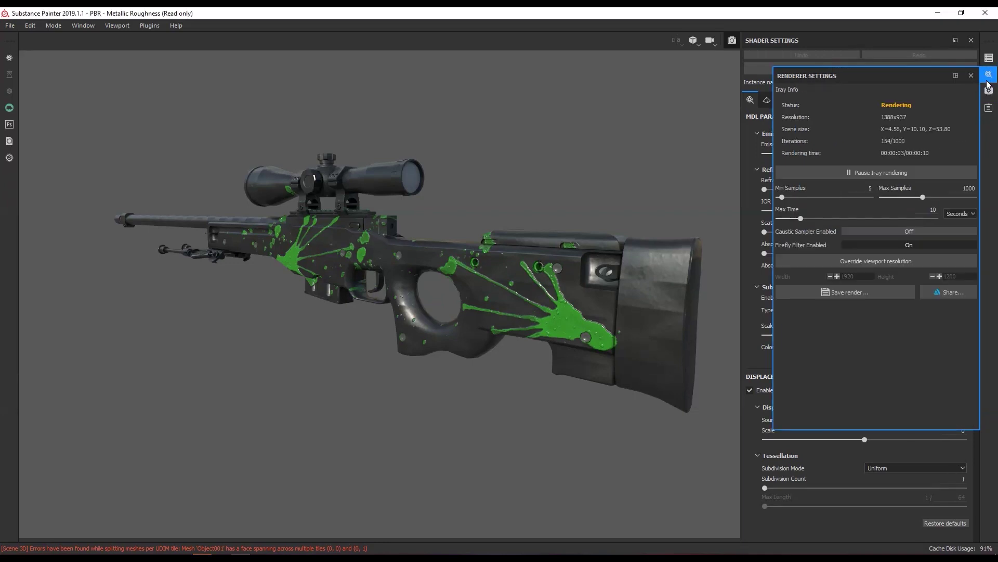
{"action": "left_click_drag", "start_coordinate": [967, 188], "coordinate": [973, 189]}
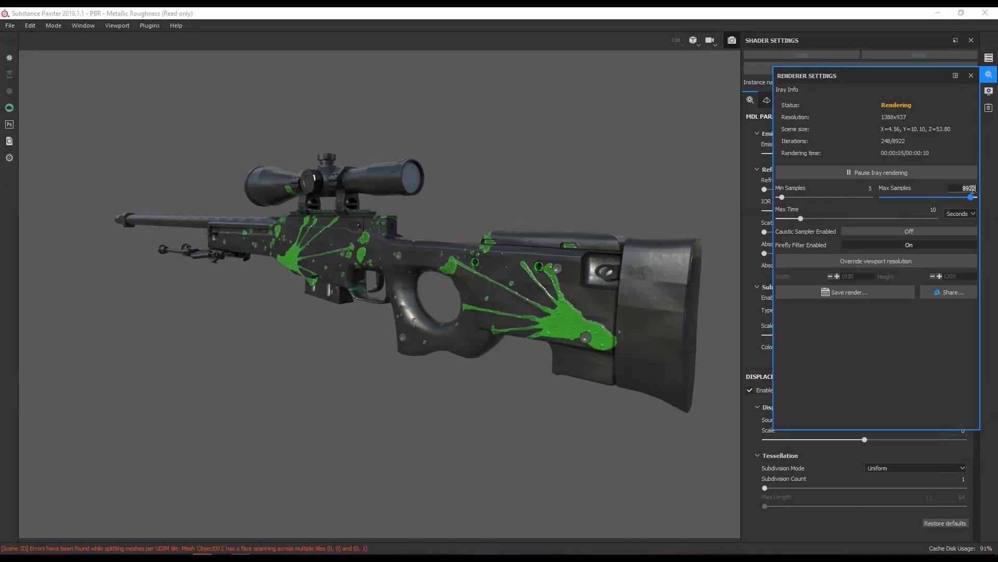
{"action": "type", "text": "0"}
{"action": "key", "text": "Return"}
{"action": "left_click", "coordinate": [930, 208]}
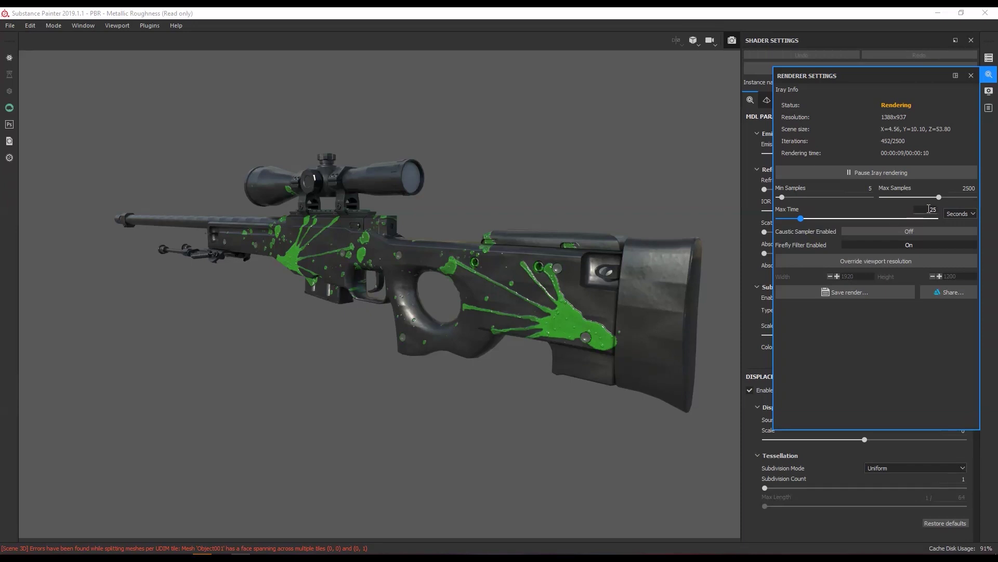
{"action": "type", "text": "0"}
{"action": "key", "text": "Return"}
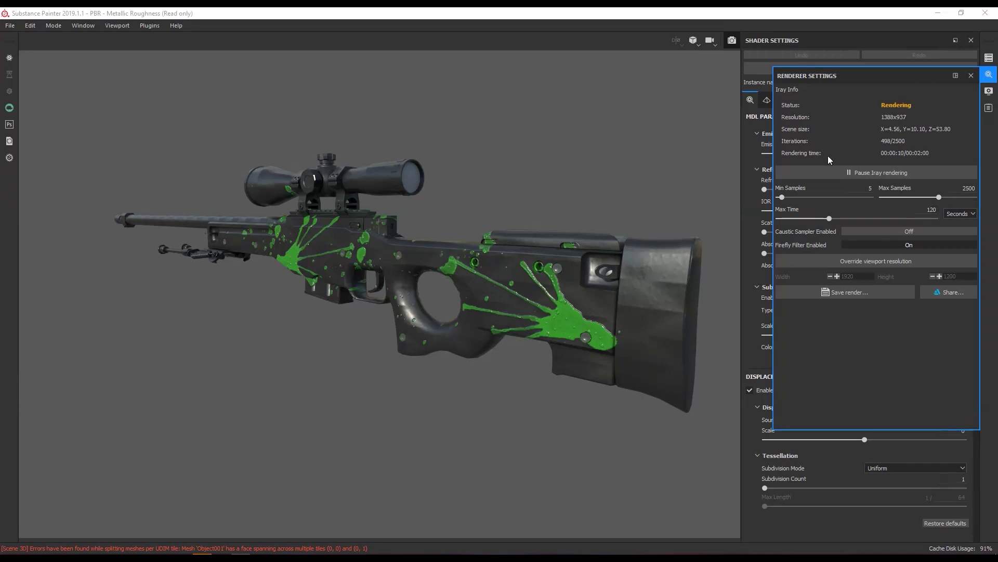
{"action": "left_click", "coordinate": [920, 263]}
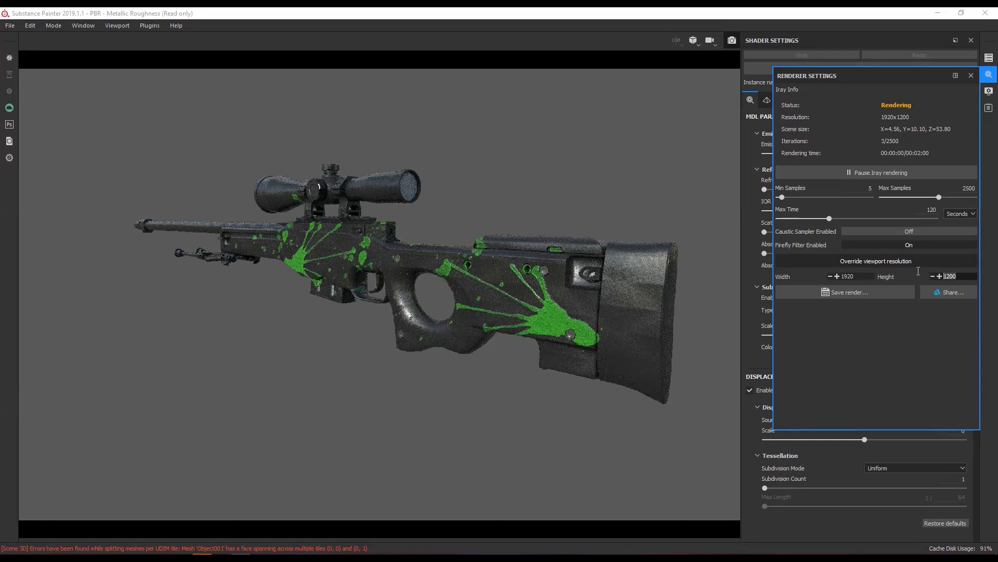
{"action": "type", "text": "1080"}
{"action": "key", "text": "Return"}
{"action": "key", "text": "Return"}
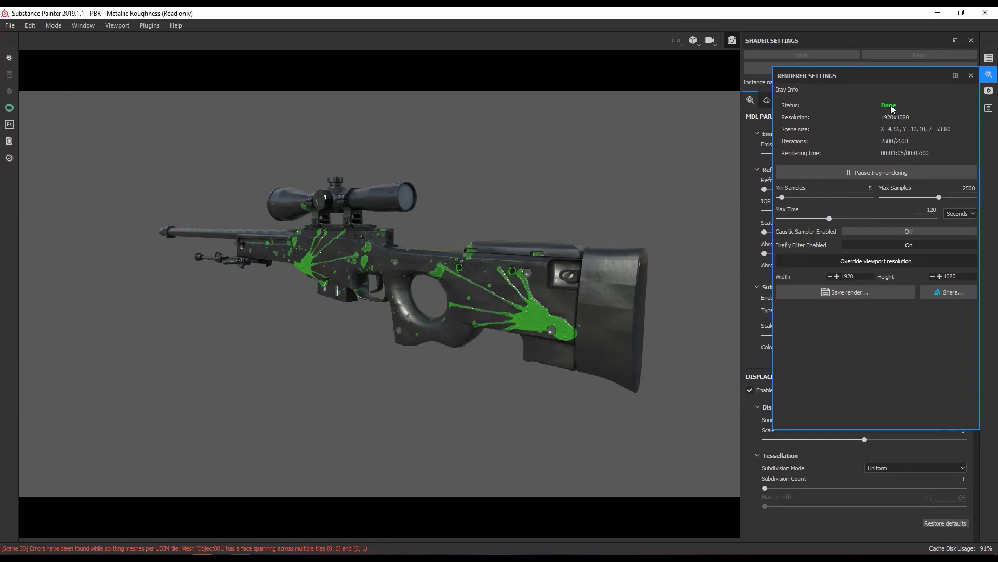
Step: Save the Iray render as 02 in Cs go > Weapon > lesson01
{"action": "left_click", "coordinate": [853, 294]}
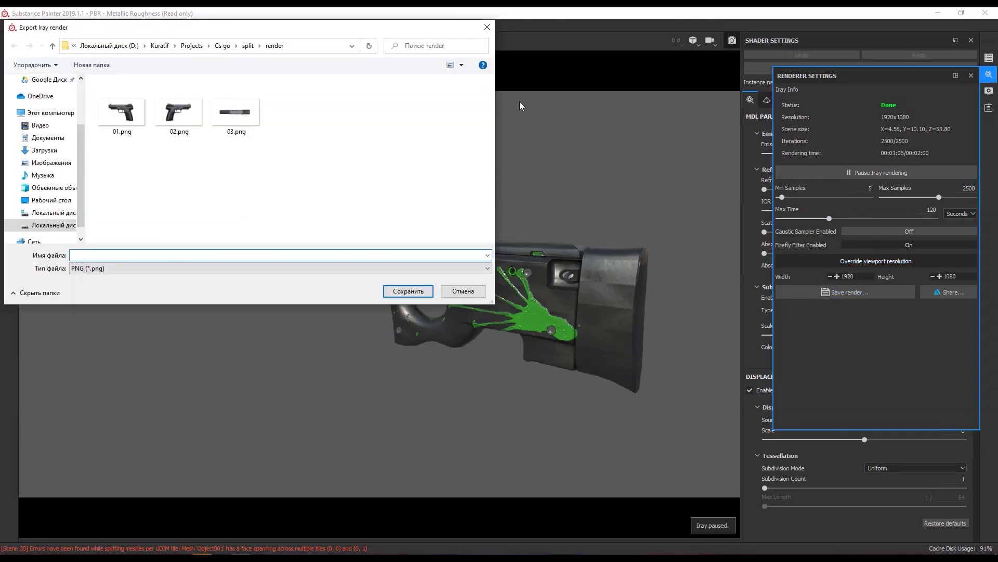
{"action": "left_click_drag", "start_coordinate": [350, 31], "coordinate": [477, 70]}
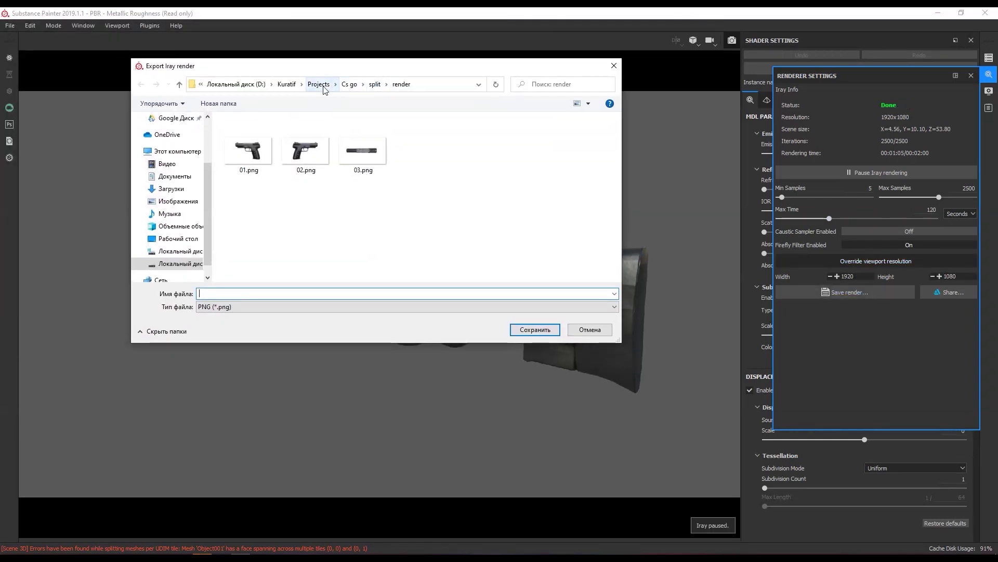
{"action": "left_click", "coordinate": [354, 87]}
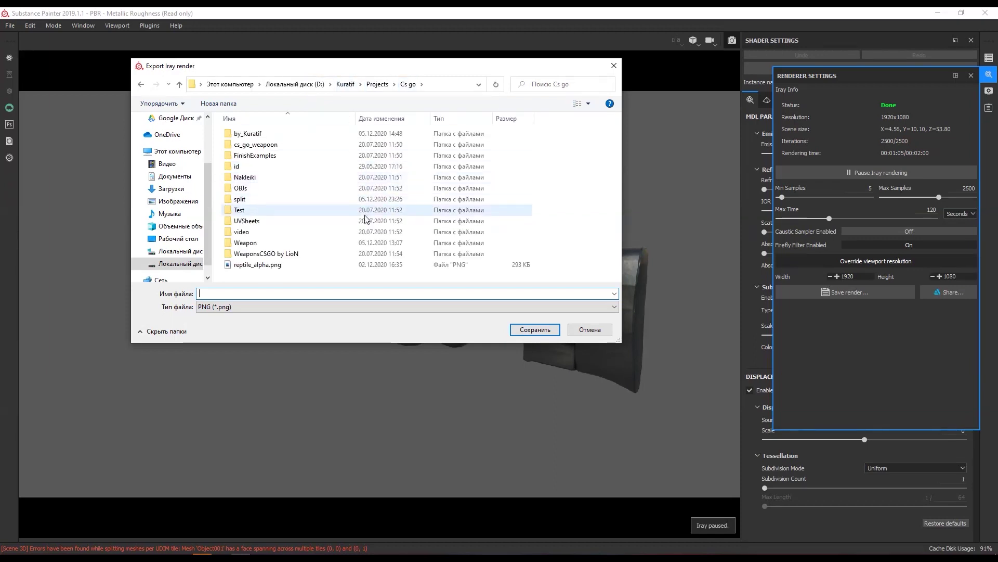
{"action": "double_click", "coordinate": [322, 188]}
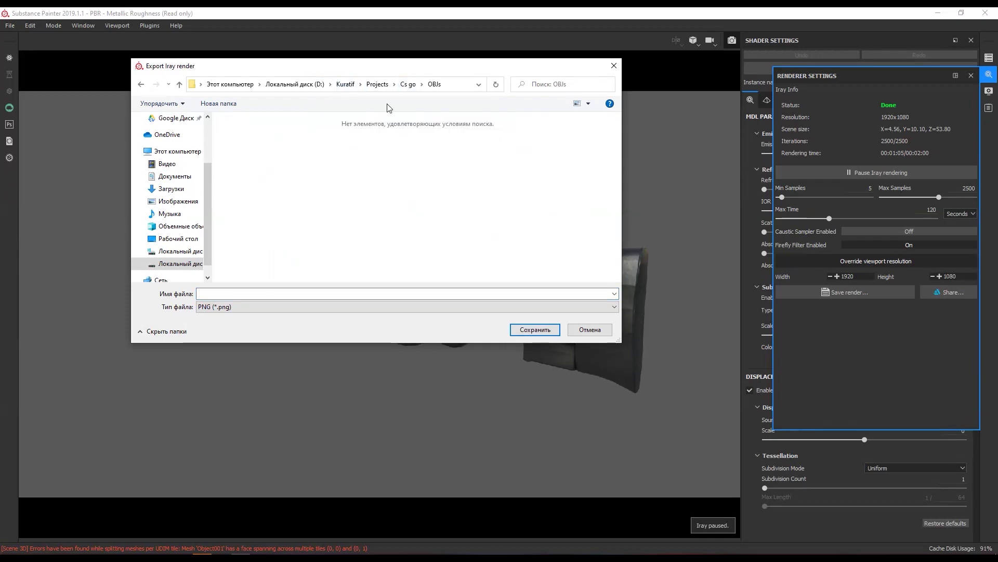
{"action": "left_click", "coordinate": [406, 85]}
{"action": "double_click", "coordinate": [296, 245]}
{"action": "left_click", "coordinate": [300, 169]}
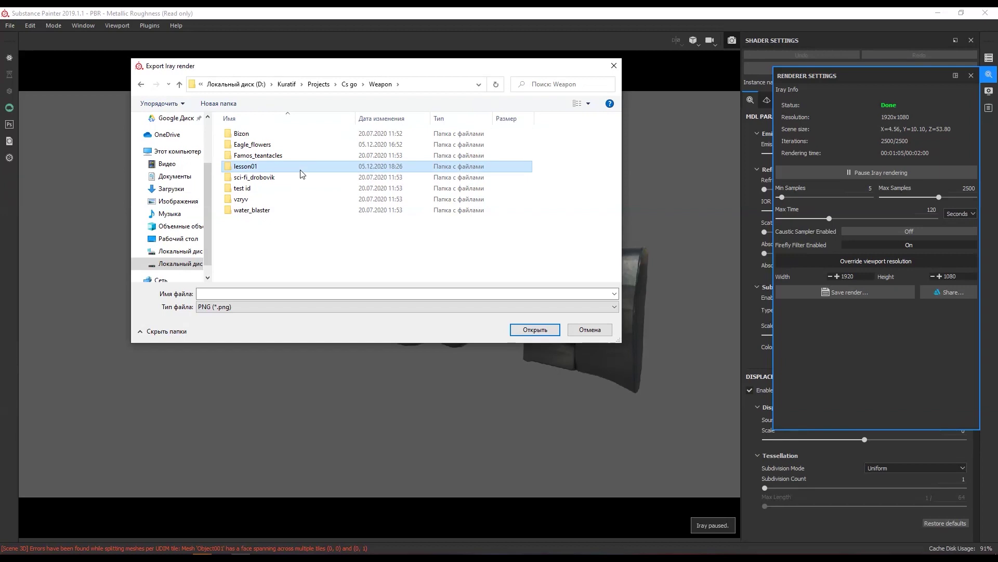
{"action": "double_click", "coordinate": [300, 170]}
{"action": "left_click", "coordinate": [350, 292]}
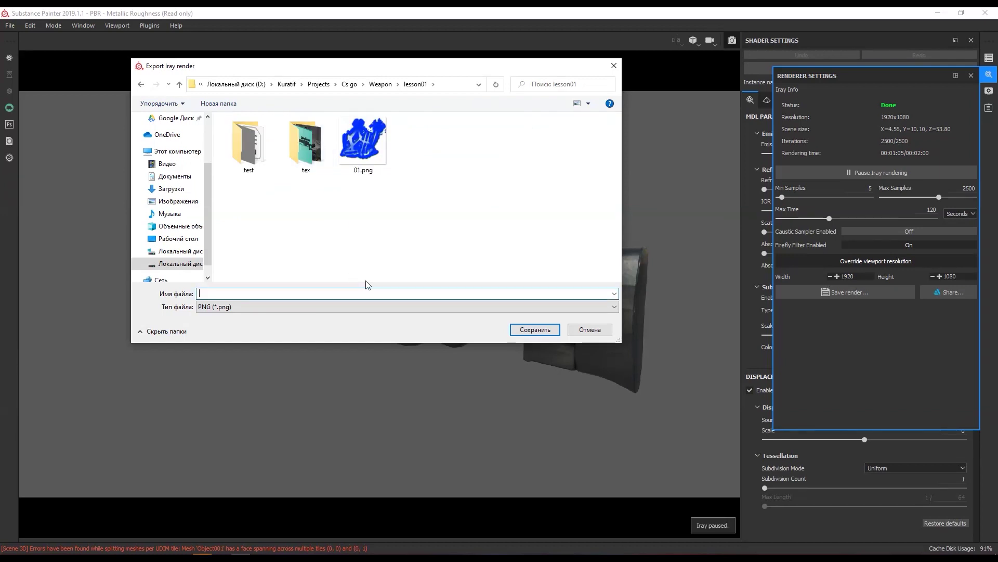
{"action": "type", "text": "02"}
{"action": "key", "text": "Return"}
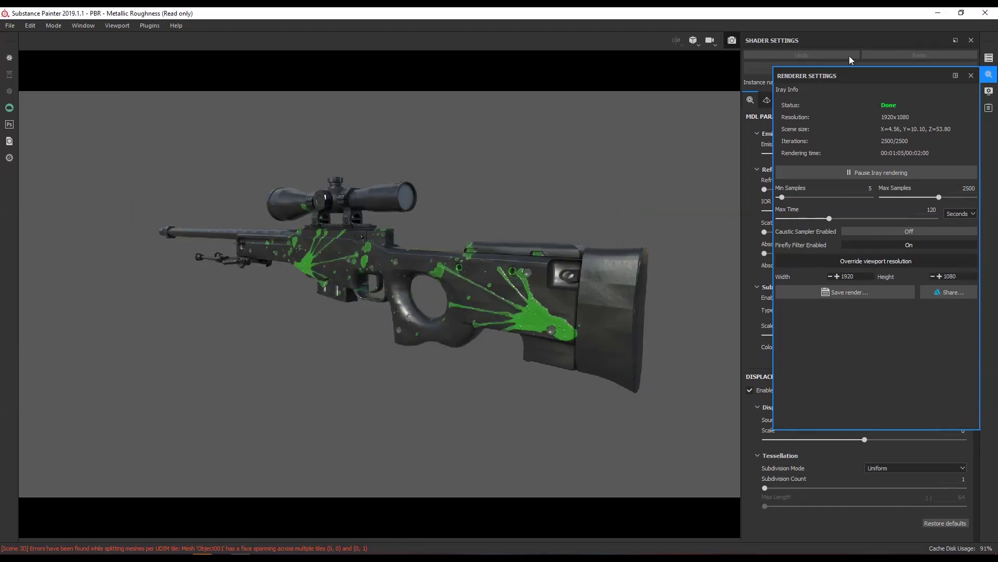
{"action": "left_click", "coordinate": [933, 12]}
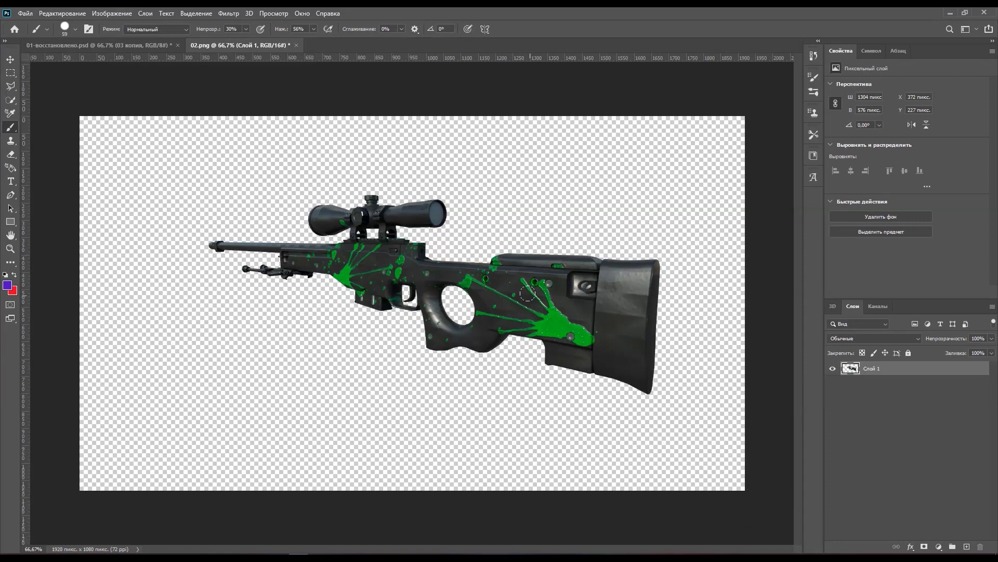
Step: Return to the 01-восстановлено.psd composition after checking 02.png in Photoshop
{"action": "left_click", "coordinate": [141, 47]}
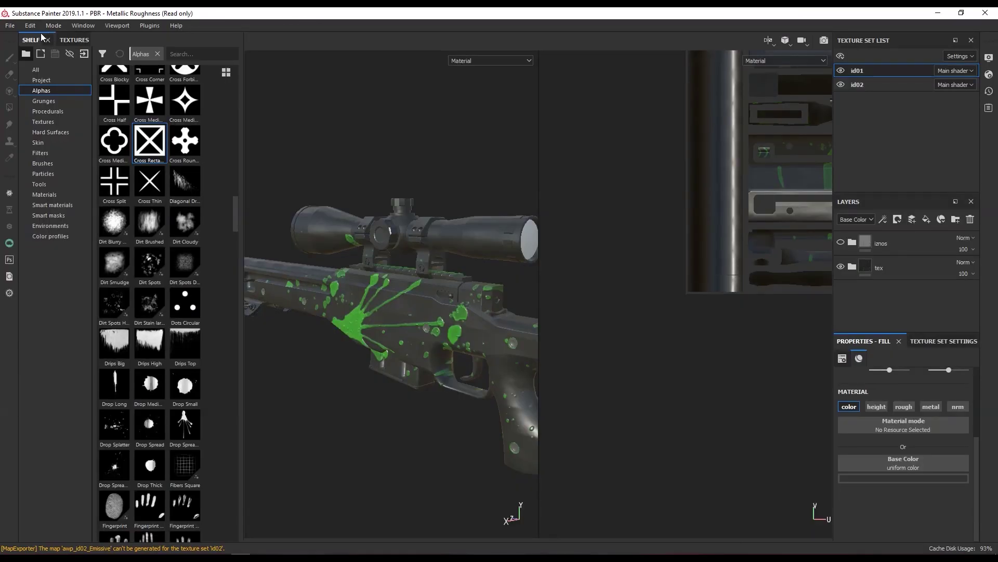
{"action": "left_click", "coordinate": [9, 25]}
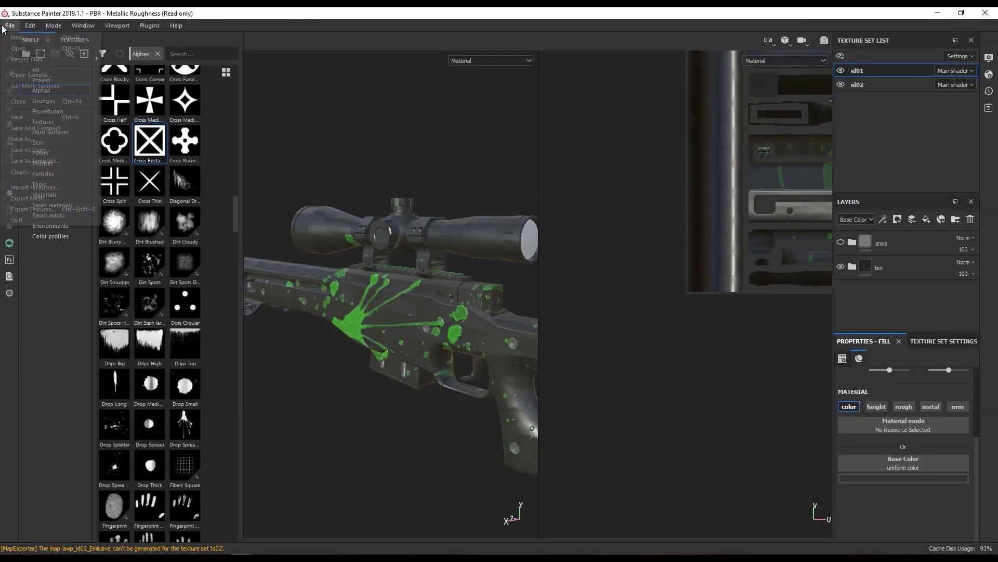
Step: Export both texture sets as targa files to Desktop/texture/tex01
{"action": "left_click", "coordinate": [62, 211]}
{"action": "left_click", "coordinate": [426, 132]}
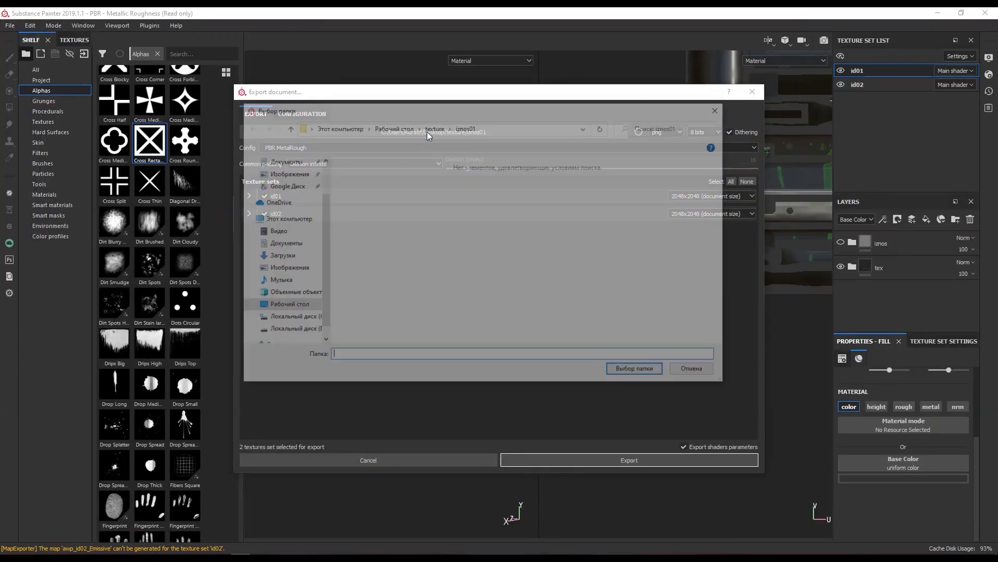
{"action": "left_click", "coordinate": [431, 127]}
{"action": "left_click", "coordinate": [383, 192]}
{"action": "double_click", "coordinate": [383, 192]}
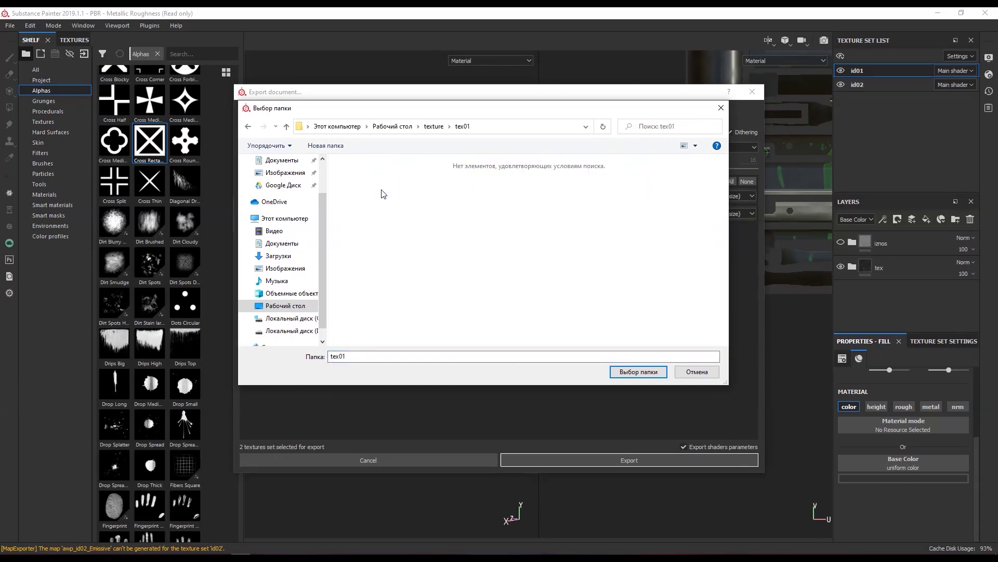
{"action": "left_click", "coordinate": [649, 371]}
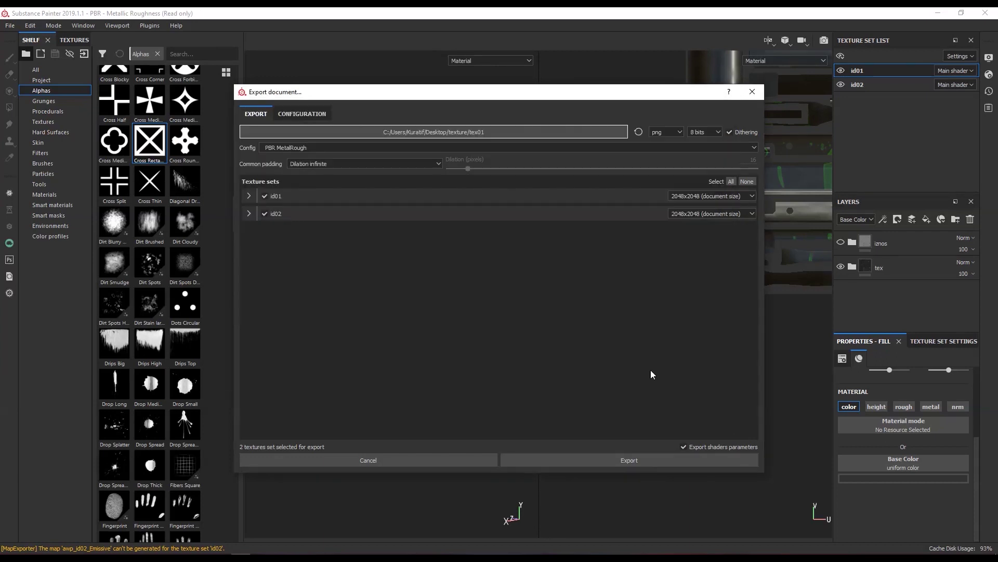
{"action": "left_click", "coordinate": [666, 133]}
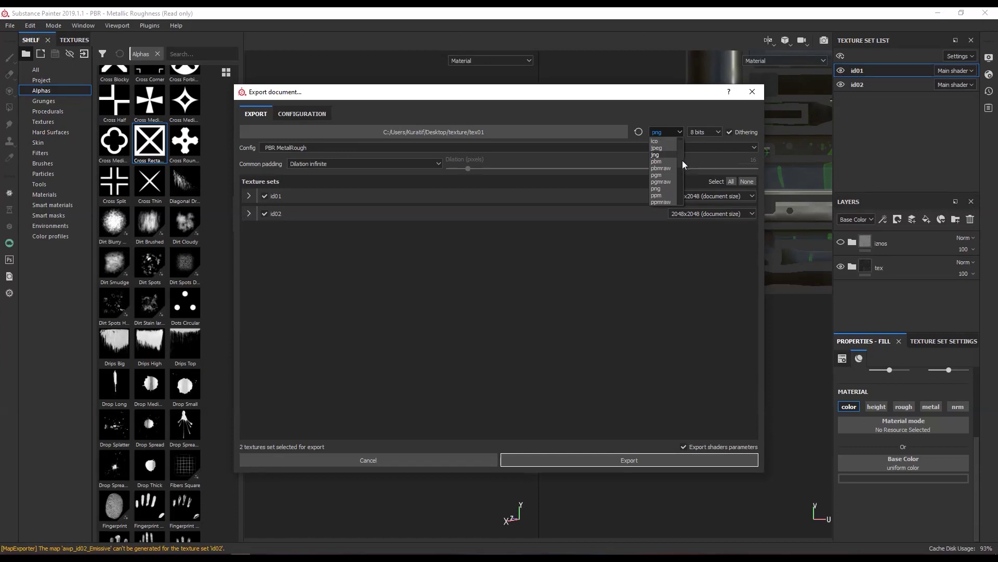
{"action": "scroll", "coordinate": [680, 173], "scroll_direction": "down", "scroll_amount": 2}
{"action": "left_click", "coordinate": [667, 182]}
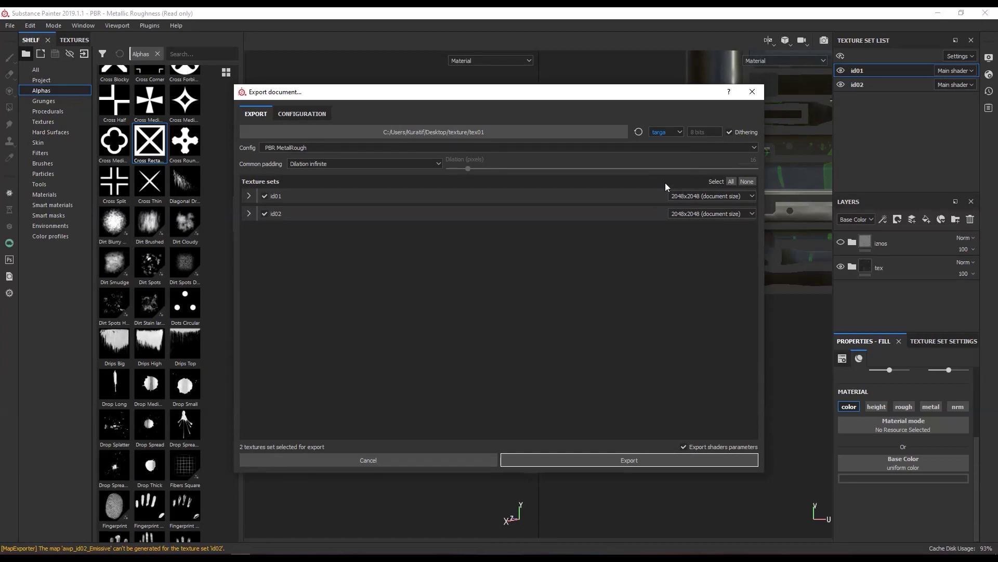
{"action": "left_click", "coordinate": [603, 457]}
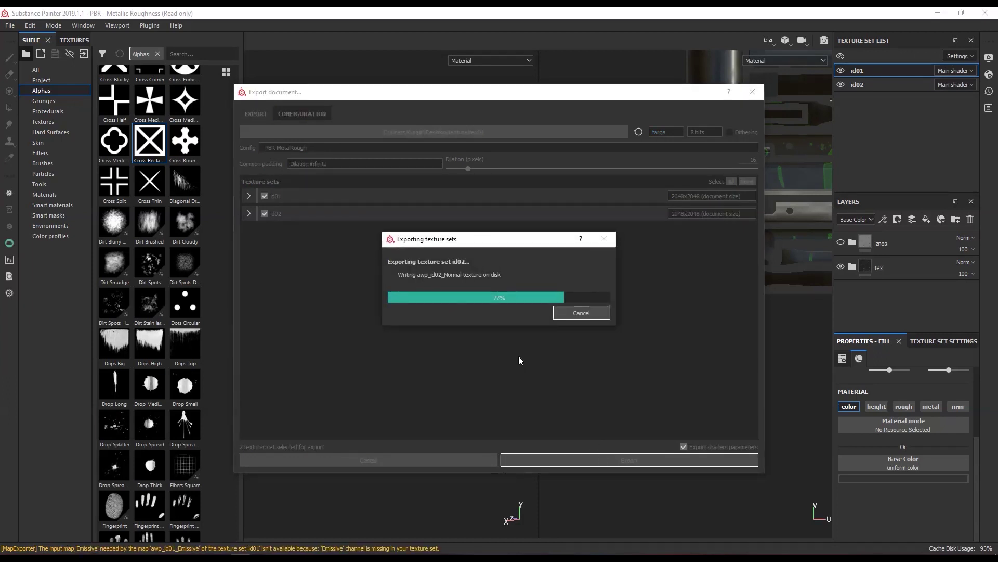
{"action": "left_click", "coordinate": [521, 293]}
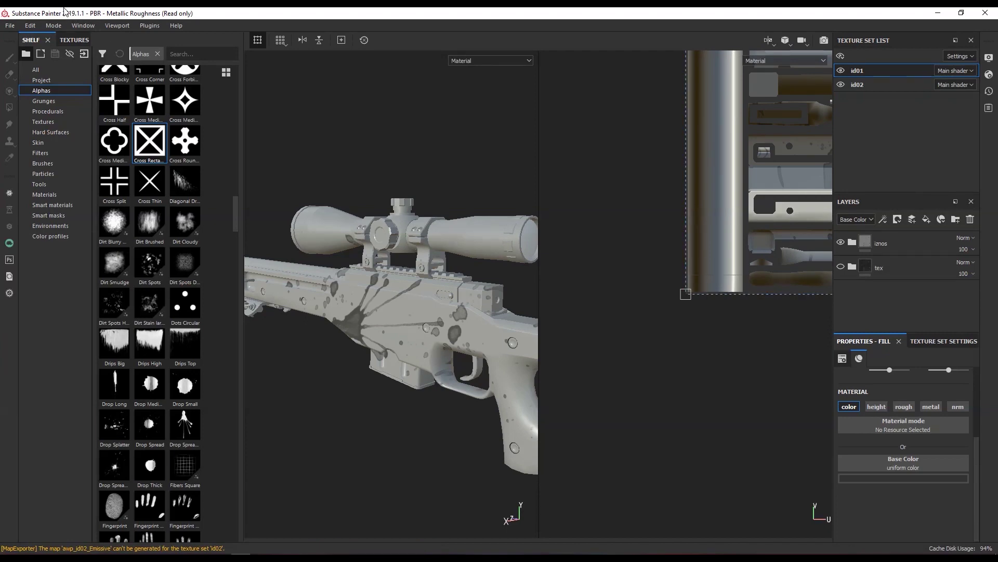
Step: Re-export both texture sets to Desktop/texture/iznos01 and open that folder
{"action": "left_click", "coordinate": [7, 27]}
{"action": "left_click", "coordinate": [75, 208]}
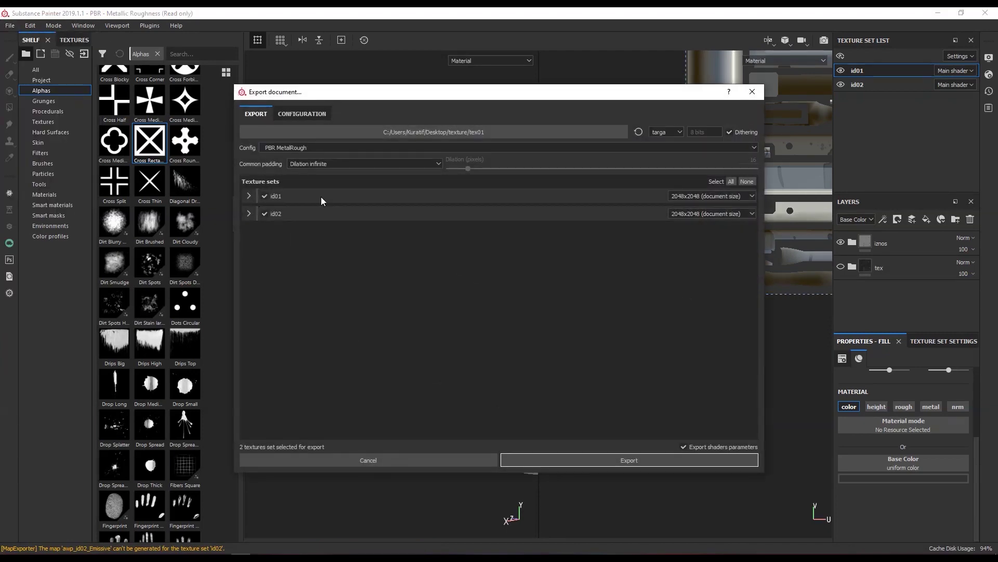
{"action": "left_click", "coordinate": [434, 126]}
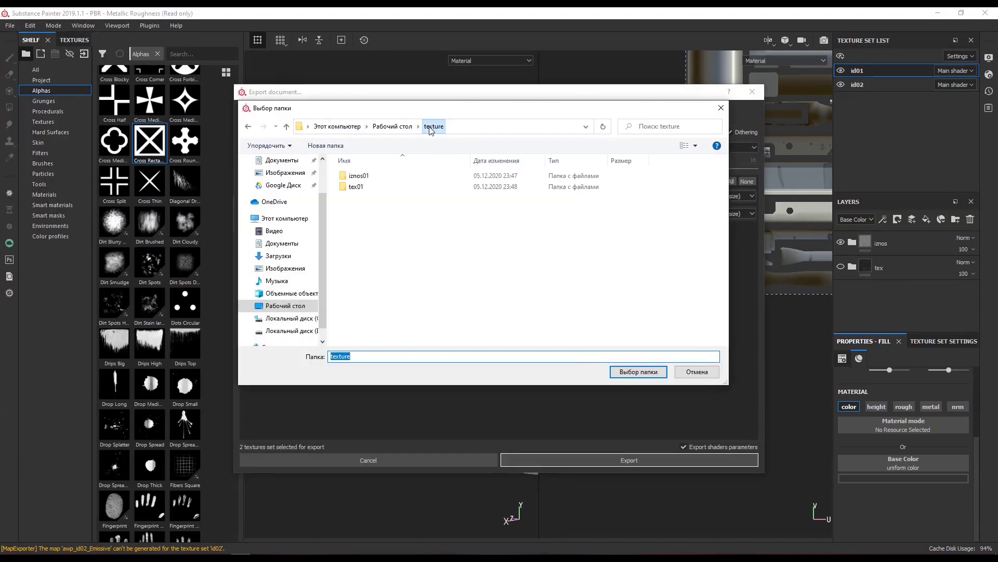
{"action": "double_click", "coordinate": [409, 175]}
{"action": "left_click", "coordinate": [643, 371]}
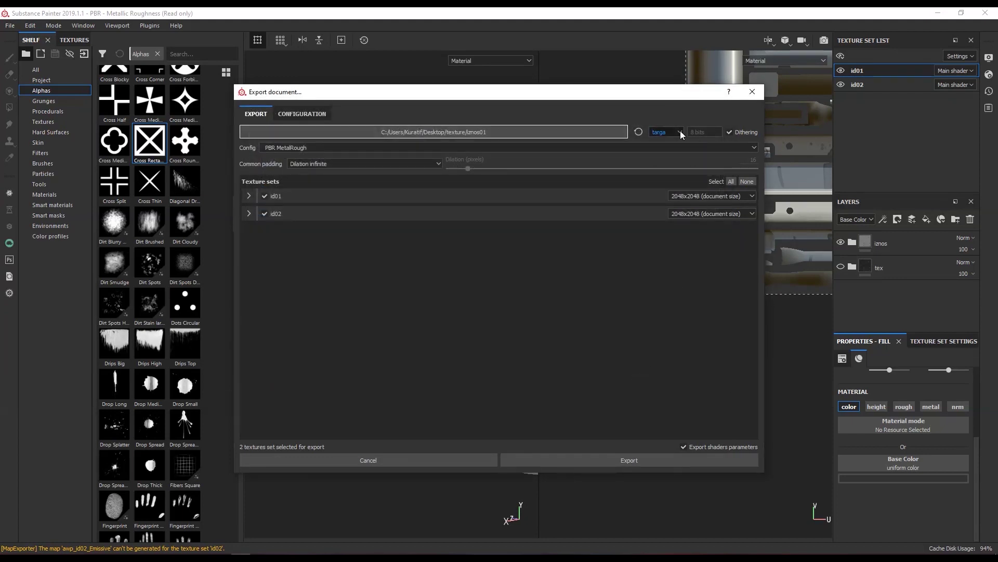
{"action": "left_click", "coordinate": [638, 459]}
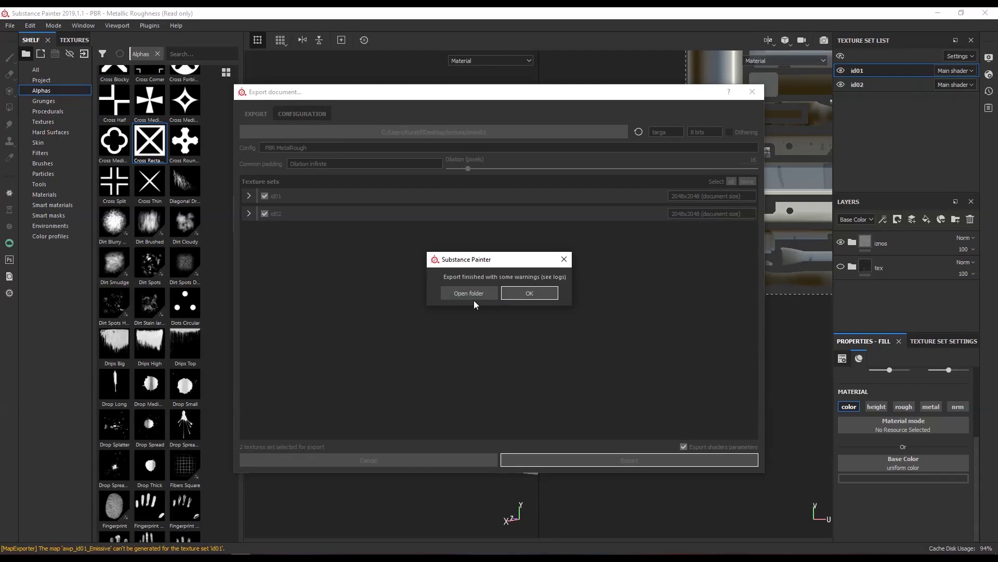
{"action": "left_click", "coordinate": [472, 302]}
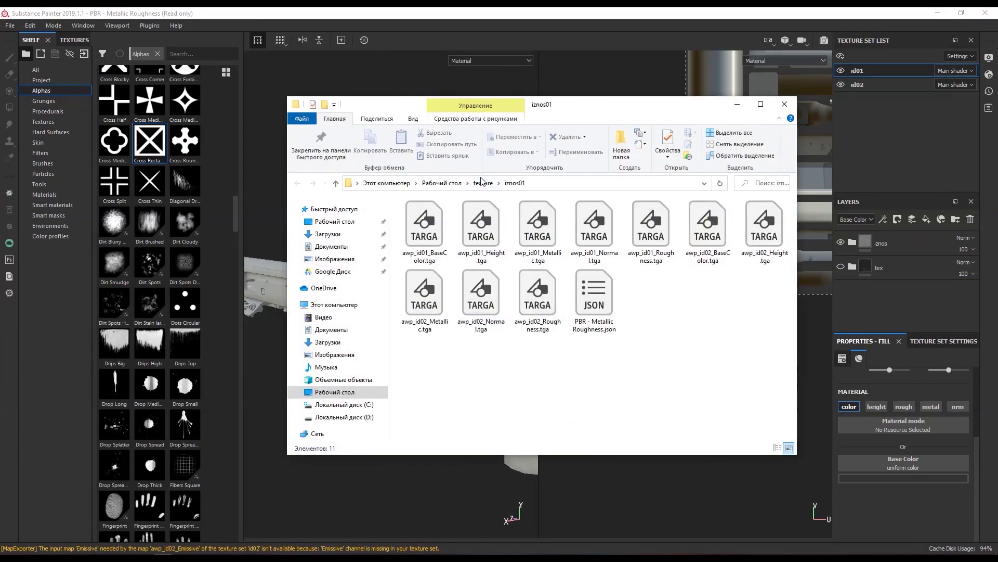
Step: Open tex01's awp_id01_BaseColor.tga with Adobe Photoshop 2020
{"action": "left_click", "coordinate": [483, 183]}
{"action": "left_click", "coordinate": [445, 229]}
{"action": "double_click", "coordinate": [445, 229]}
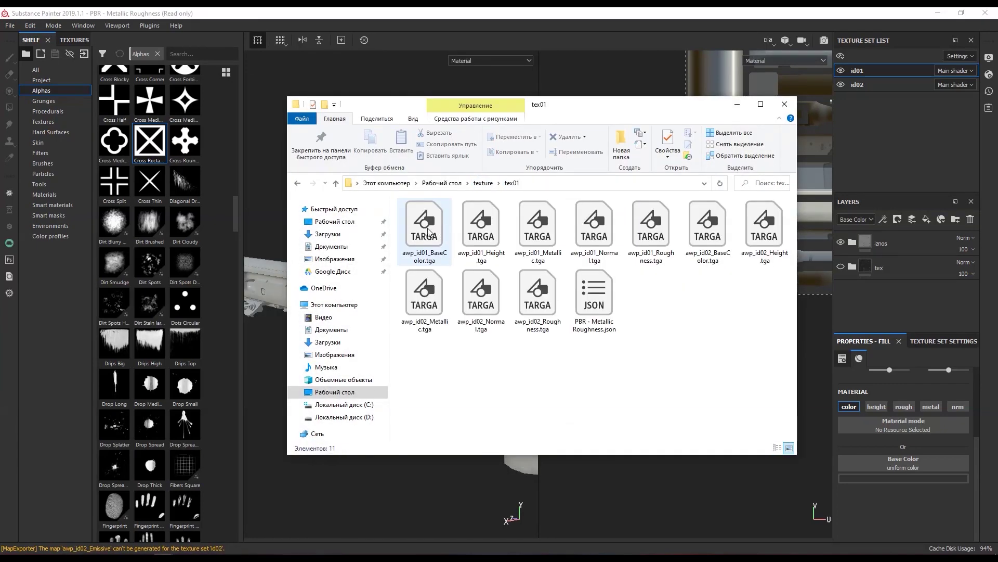
{"action": "right_click", "coordinate": [438, 238]}
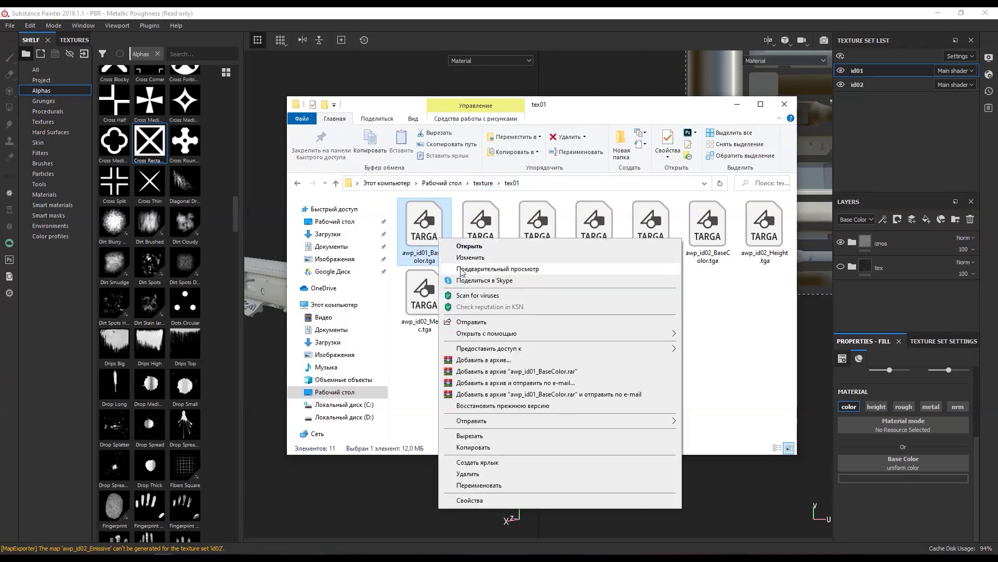
{"action": "mouse_move", "coordinate": [486, 333]}
{"action": "left_click", "coordinate": [702, 335]}
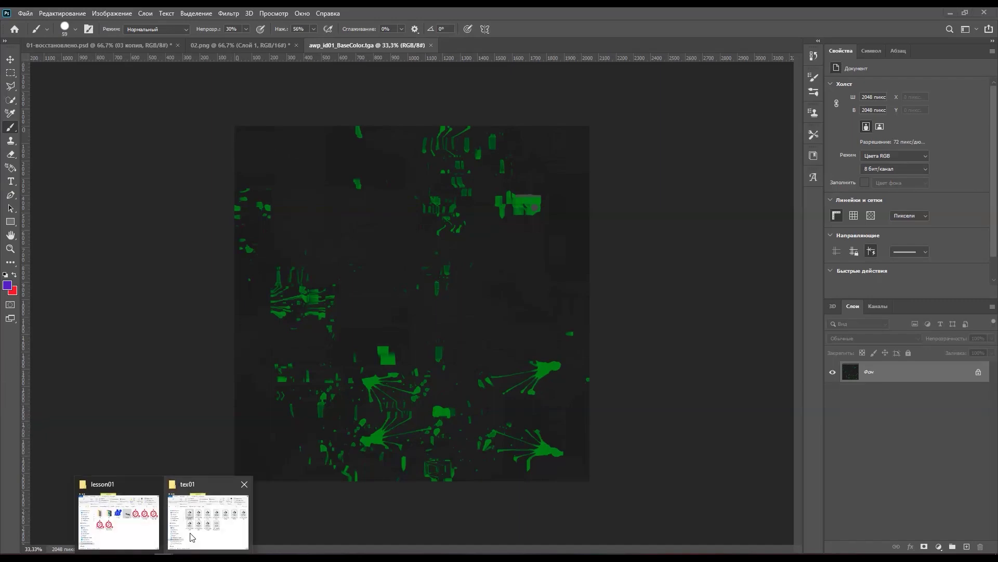
Step: Place the iznos01 BaseColor texture onto the Photoshop canvas
{"action": "left_click", "coordinate": [208, 512]}
{"action": "left_click", "coordinate": [475, 183]}
{"action": "double_click", "coordinate": [477, 218]}
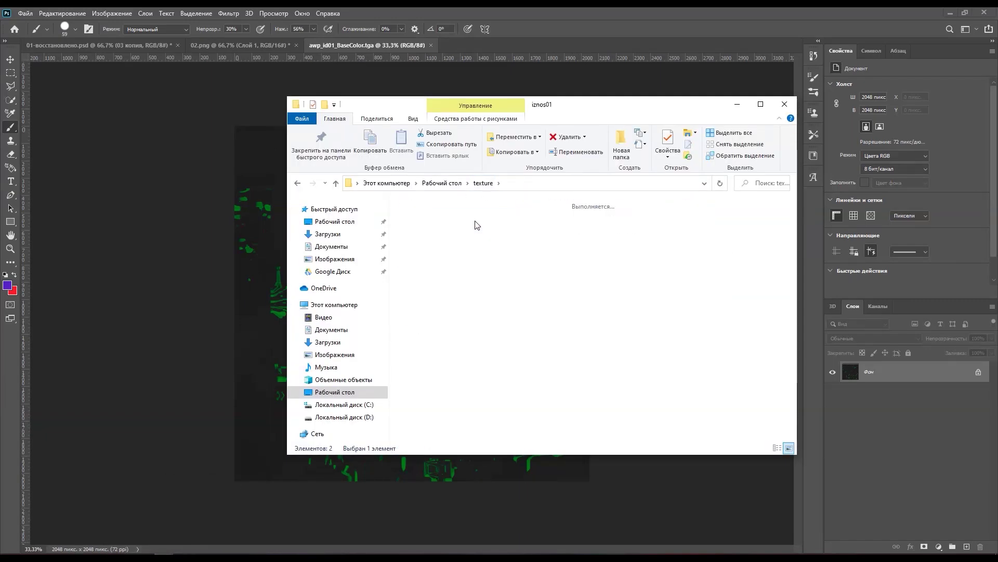
{"action": "left_click_drag", "start_coordinate": [423, 227], "coordinate": [271, 218]}
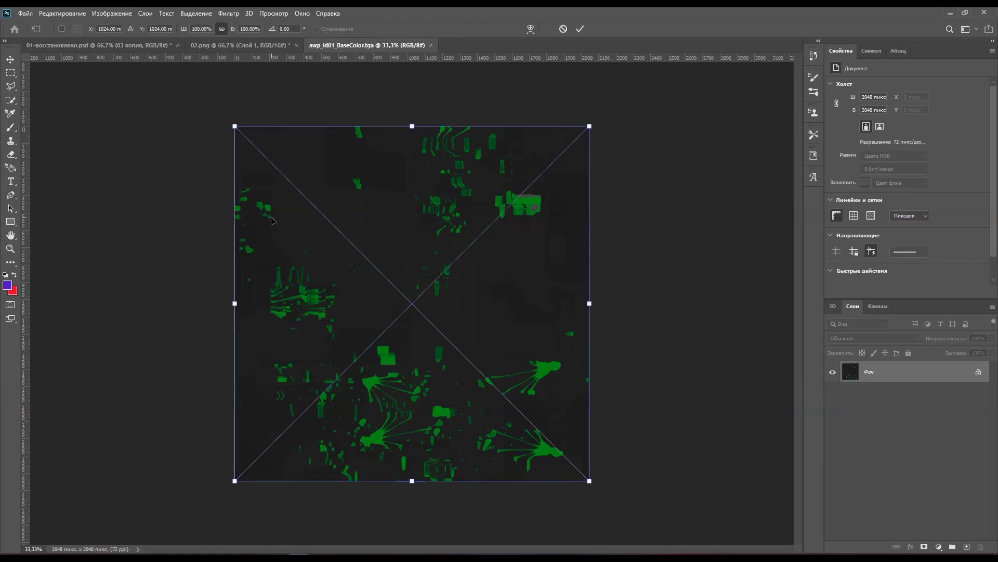
{"action": "key", "text": "Return"}
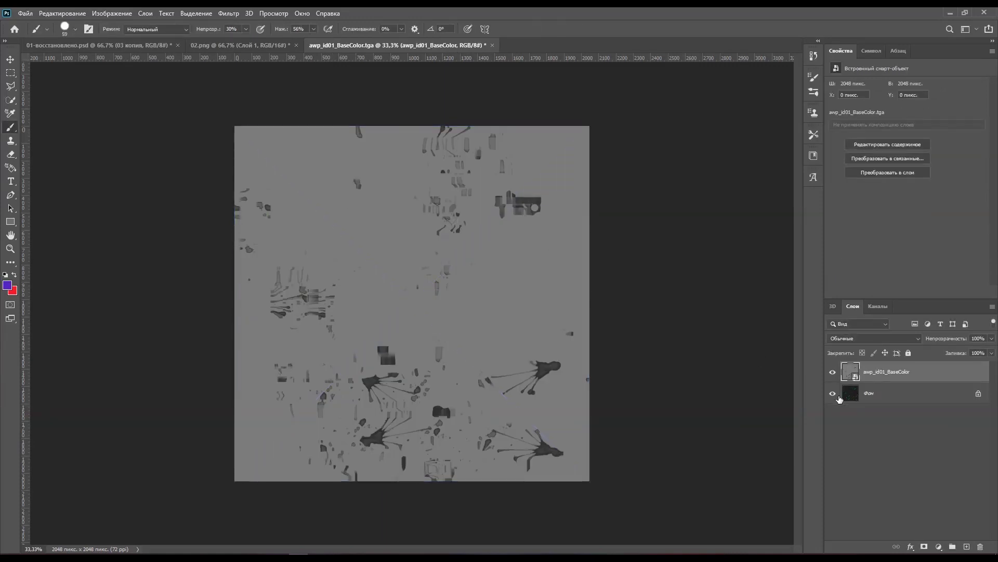
Step: Copy the placed texture into a new Alpha 1 channel
{"action": "left_click", "coordinate": [856, 373], "text": "ctrl"}
{"action": "key", "text": "ctrl+c"}
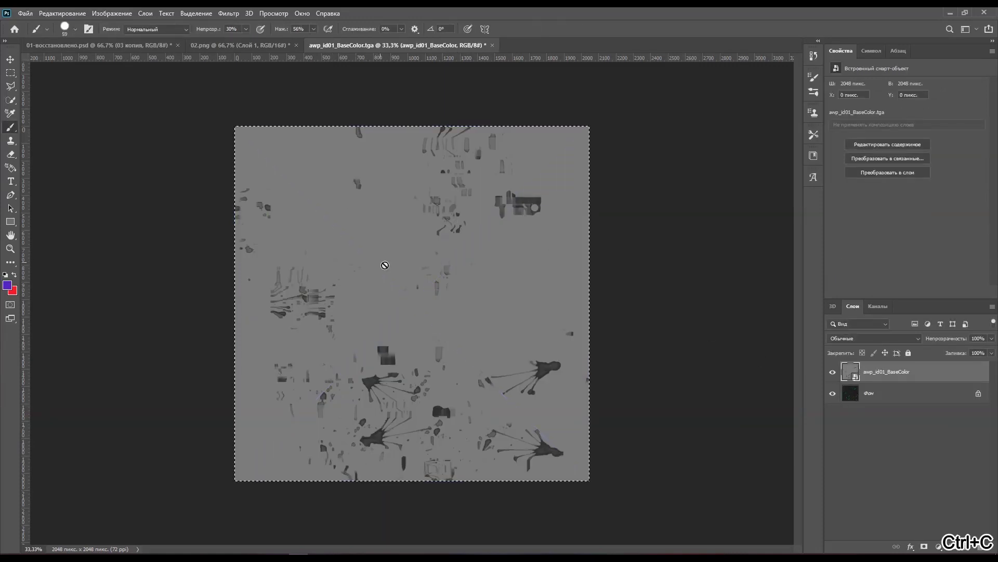
{"action": "left_click", "coordinate": [878, 306]}
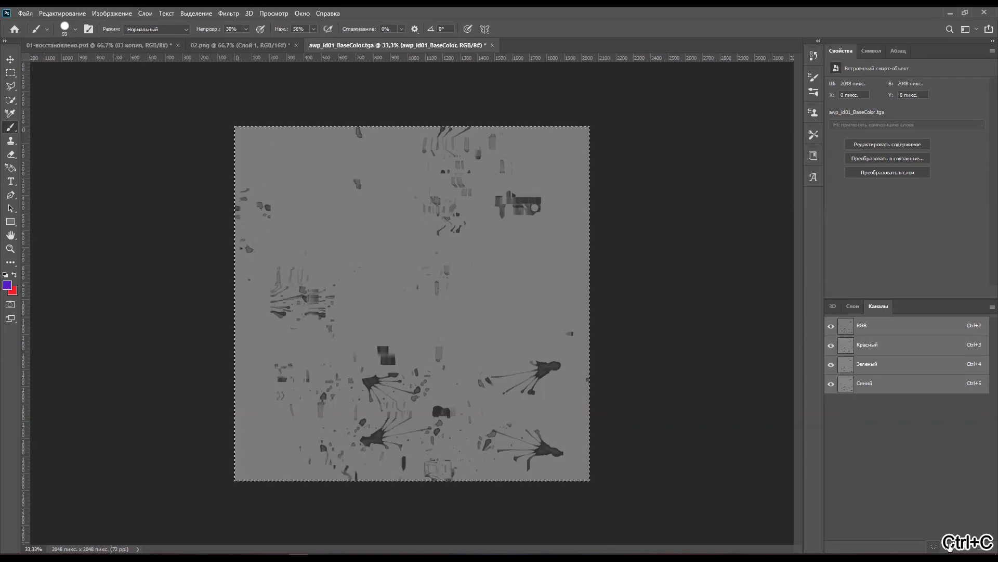
{"action": "left_click", "coordinate": [964, 547]}
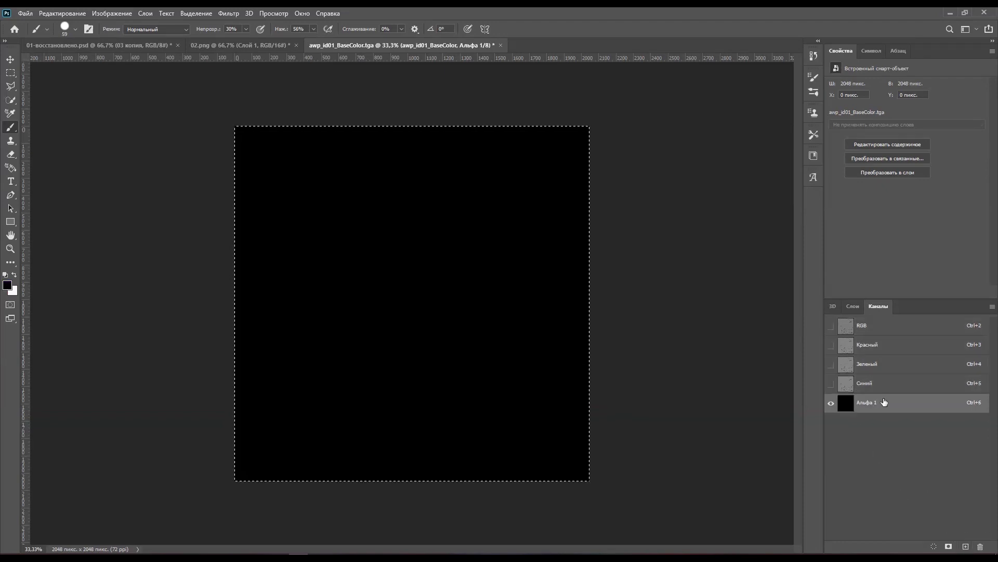
{"action": "key", "text": "ctrl+v"}
Step: Delete the awp_id01_BaseColor layer and make the Alpha 1 channel visible
{"action": "left_click", "coordinate": [853, 307]}
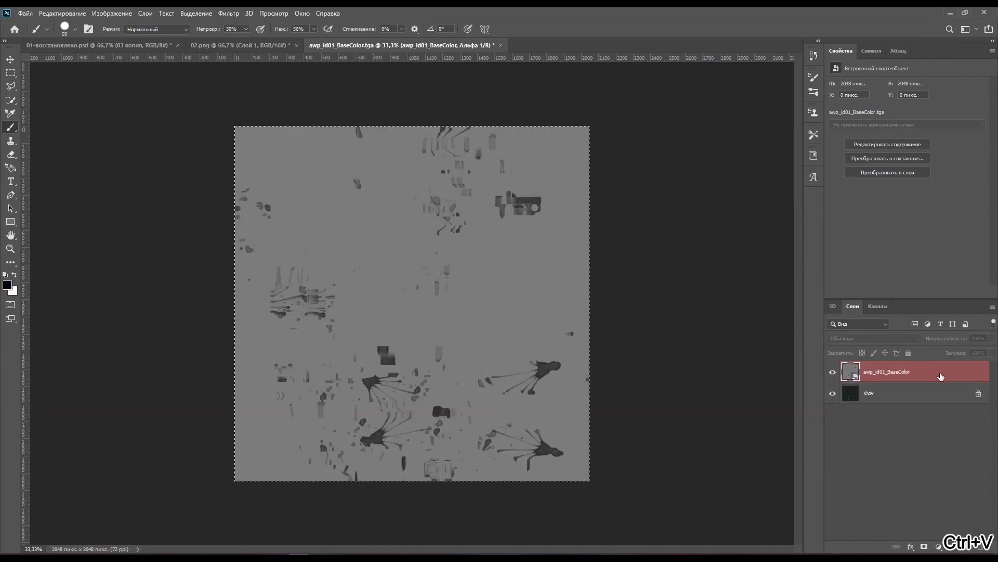
{"action": "left_click", "coordinate": [981, 546]}
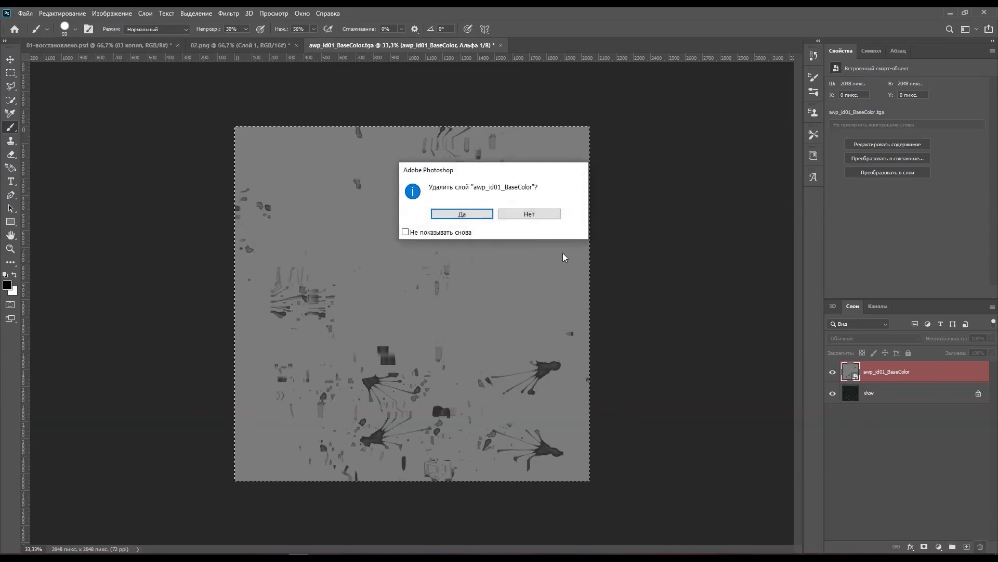
{"action": "key", "text": "Return"}
{"action": "left_click", "coordinate": [879, 306]}
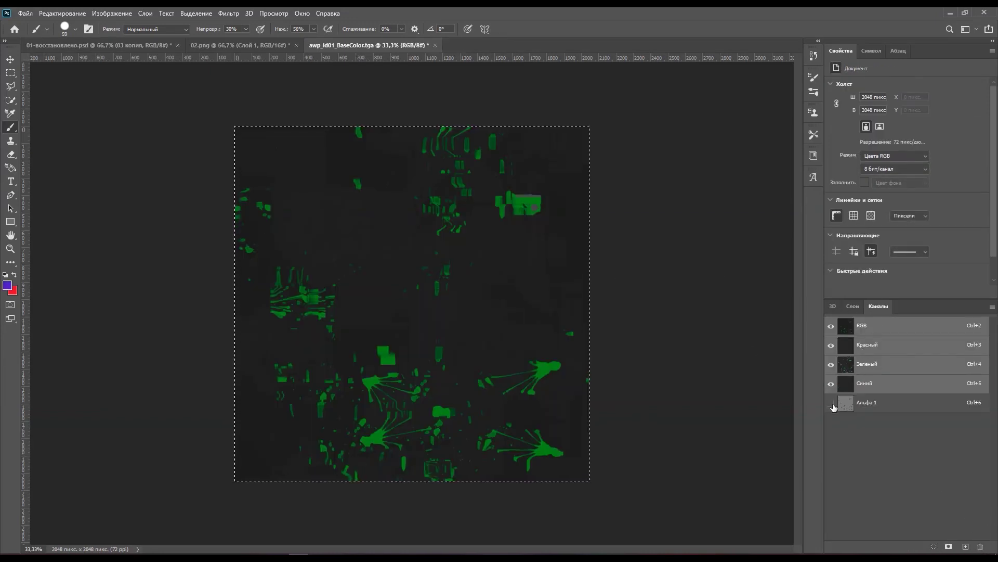
{"action": "left_click", "coordinate": [831, 402]}
{"action": "left_click", "coordinate": [853, 306]}
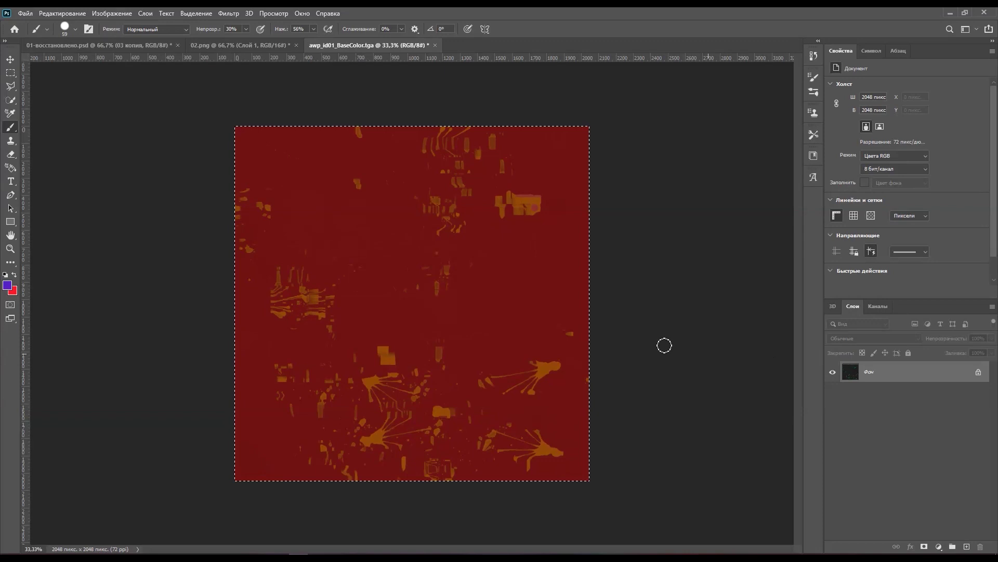
{"action": "left_click", "coordinate": [878, 307]}
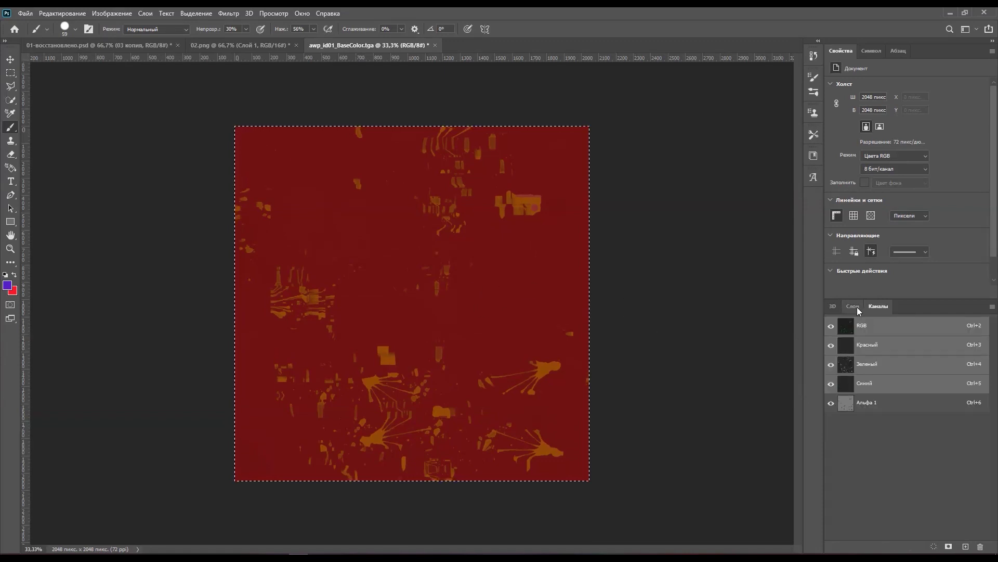
{"action": "left_click", "coordinate": [855, 307]}
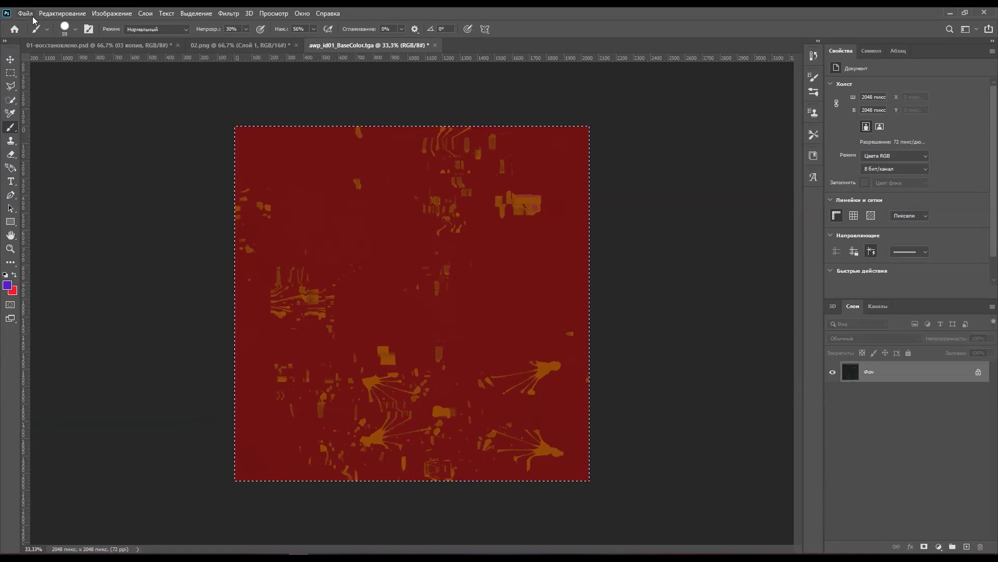
Step: Save the image as awp_id01_BaseColor+Alpha.tga in tex01 at 32 bits per pixel
{"action": "left_click", "coordinate": [26, 13]}
{"action": "left_click", "coordinate": [77, 139]}
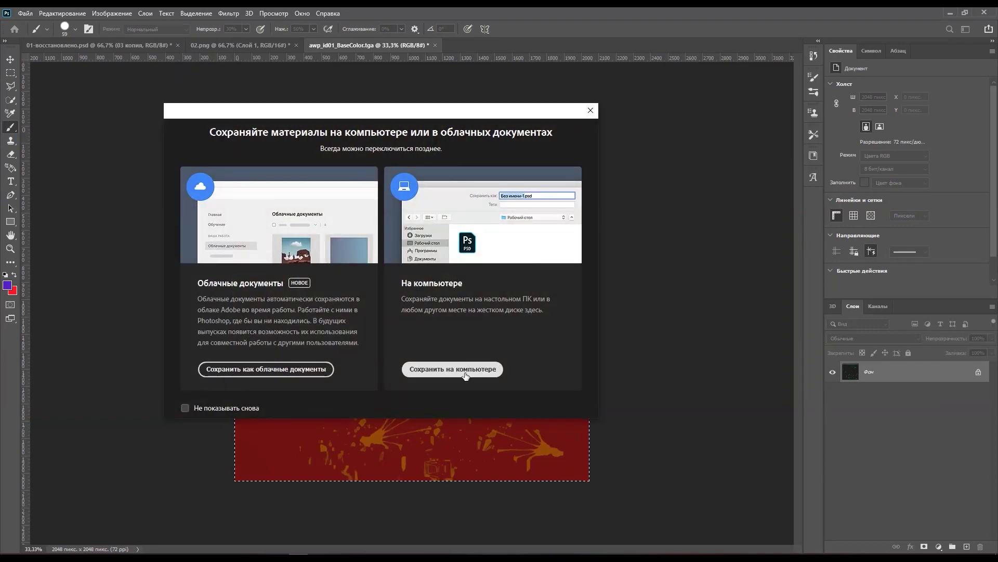
{"action": "left_click", "coordinate": [464, 371]}
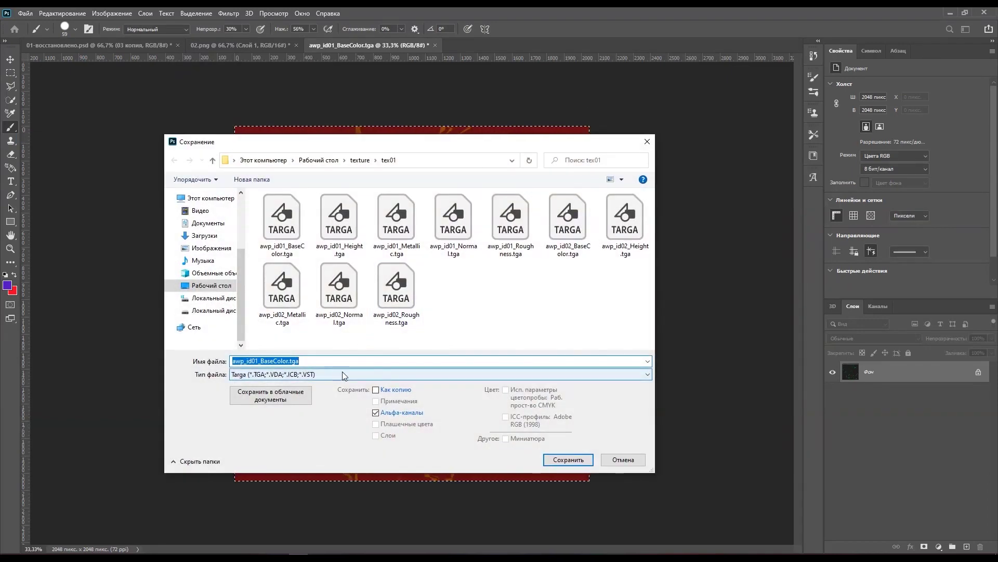
{"action": "left_click", "coordinate": [360, 160]}
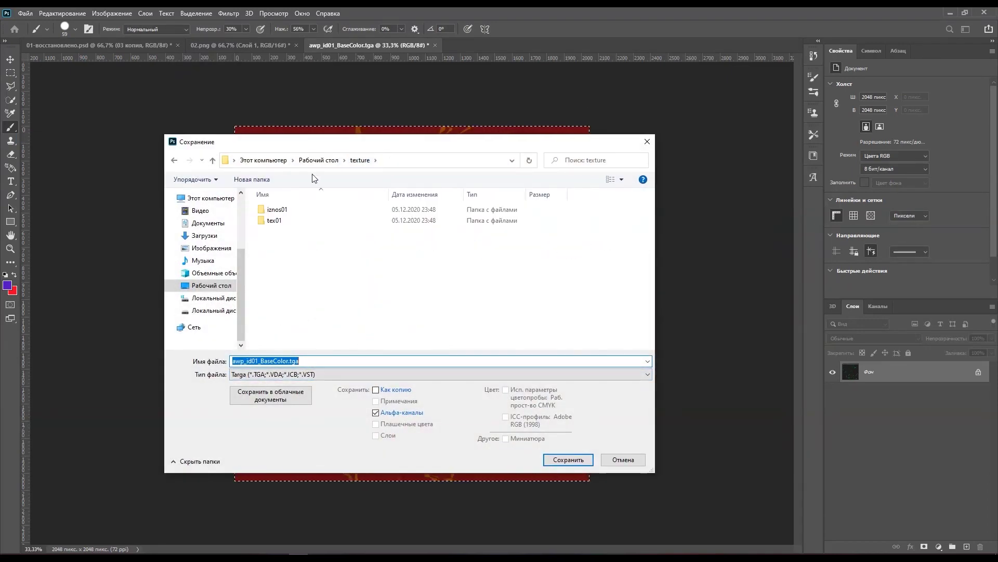
{"action": "double_click", "coordinate": [283, 221]}
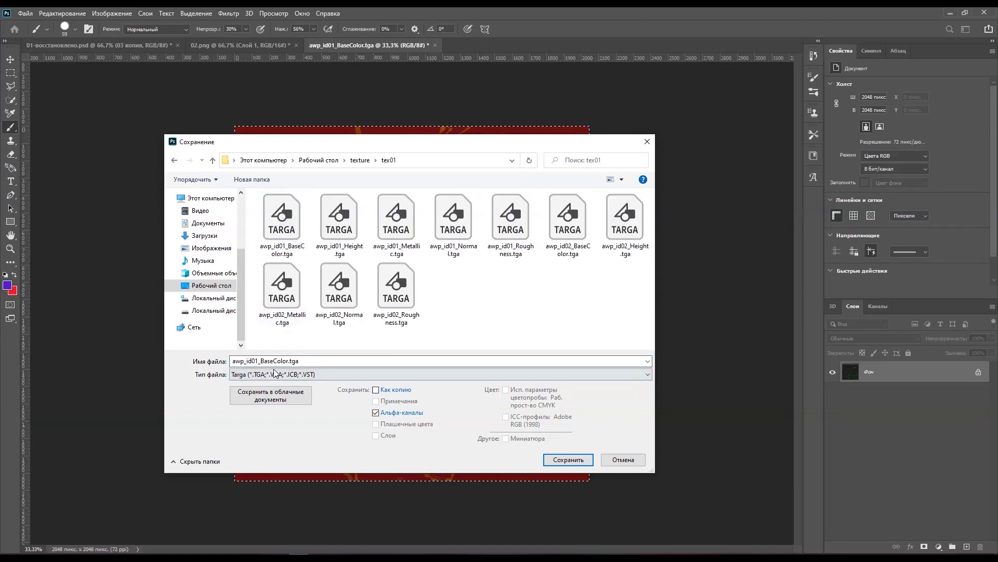
{"action": "left_click", "coordinate": [290, 361]}
{"action": "key", "text": "shift+End"}
{"action": "type", "text": "+"}
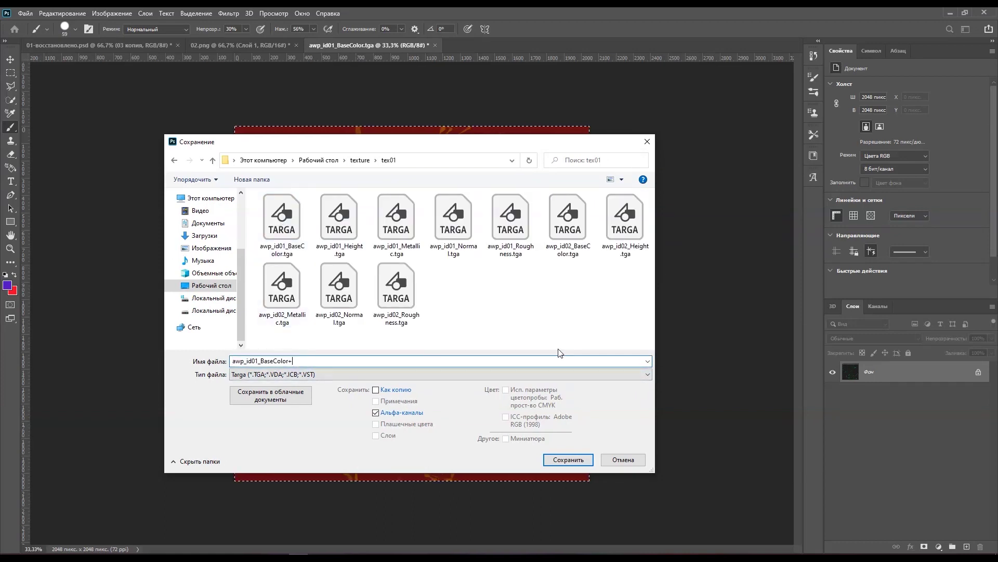
{"action": "type", "text": "Alpha"}
{"action": "left_click", "coordinate": [568, 459]}
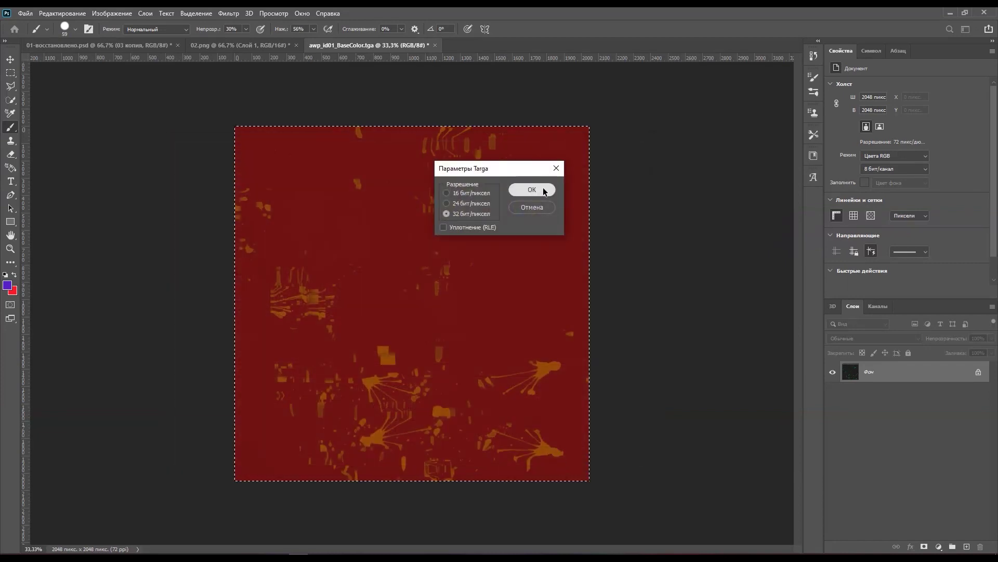
{"action": "left_click", "coordinate": [543, 191]}
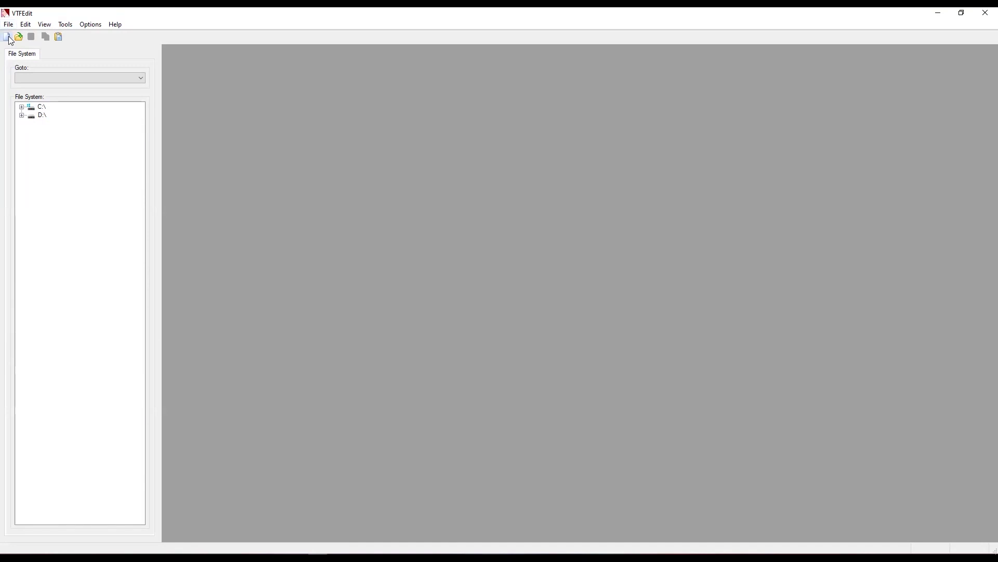
Step: Import awp_id01_BaseColor+Alpha.tga from the tex01 folder with default VTF options
{"action": "left_click", "coordinate": [10, 39]}
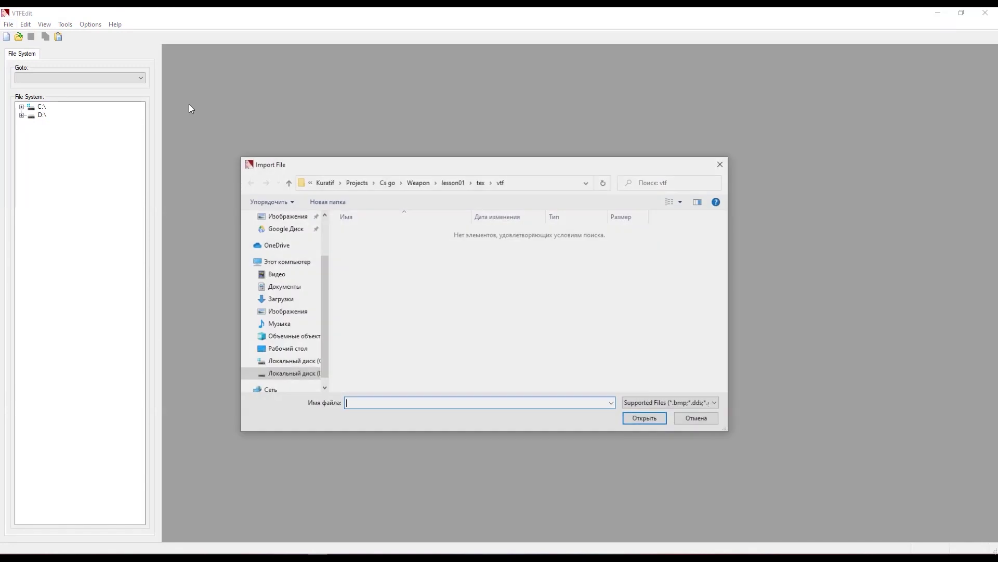
{"action": "left_click", "coordinate": [483, 182]}
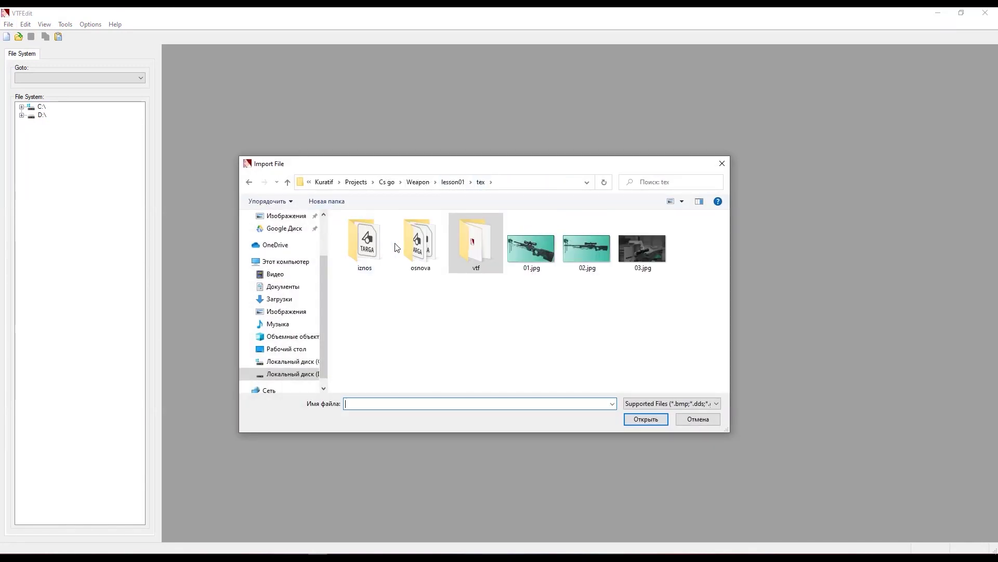
{"action": "left_click", "coordinate": [286, 351]}
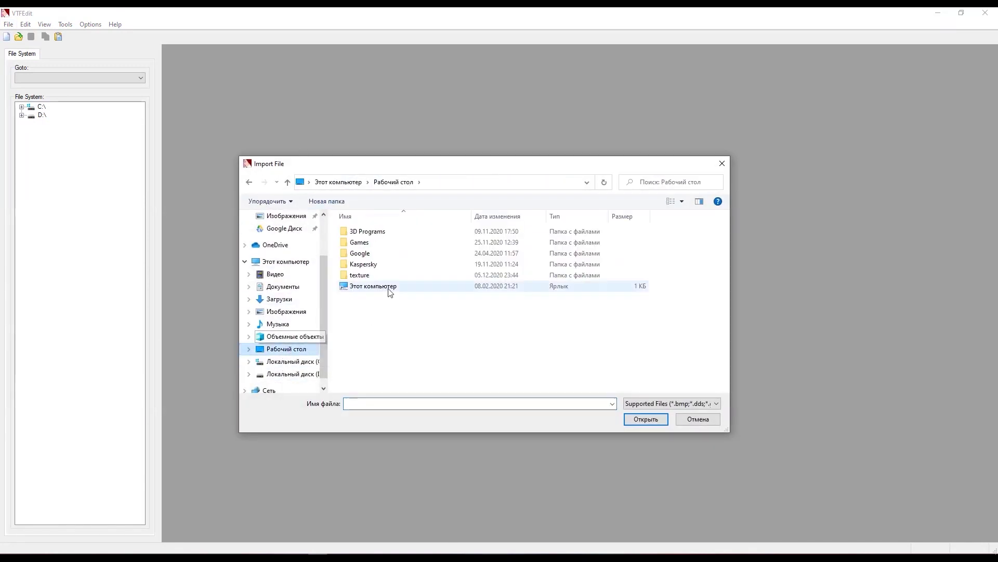
{"action": "double_click", "coordinate": [390, 279]}
{"action": "left_click", "coordinate": [385, 245]}
{"action": "double_click", "coordinate": [384, 245]}
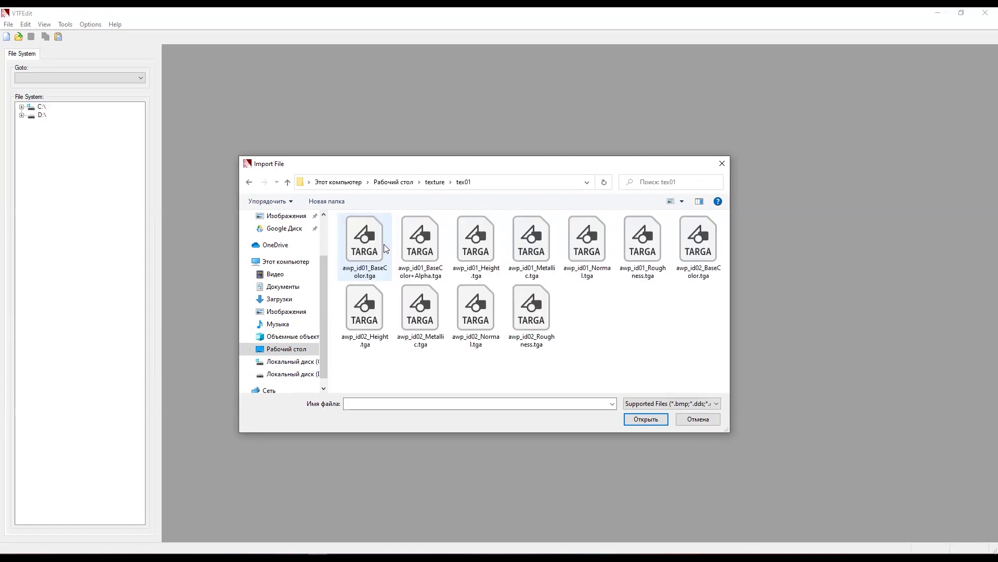
{"action": "double_click", "coordinate": [431, 252]}
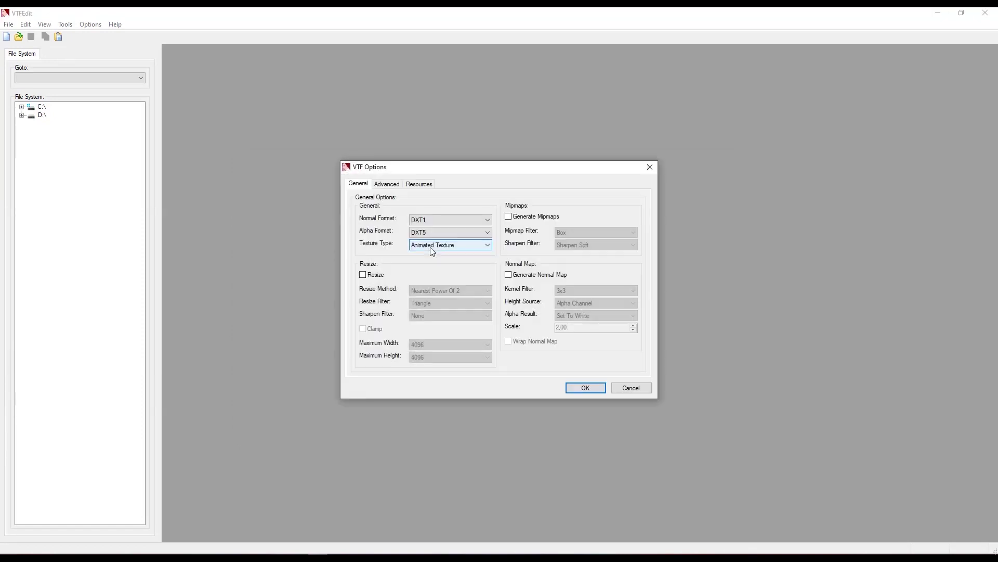
{"action": "left_click", "coordinate": [585, 387]}
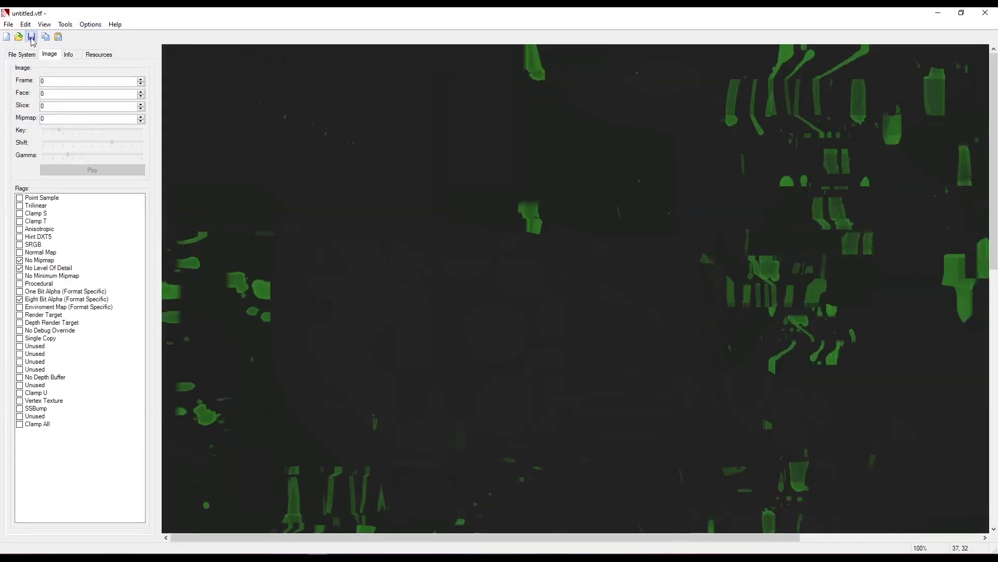
Step: Save the texture as base.vtf inside a newly created vtf folder
{"action": "left_click", "coordinate": [29, 40]}
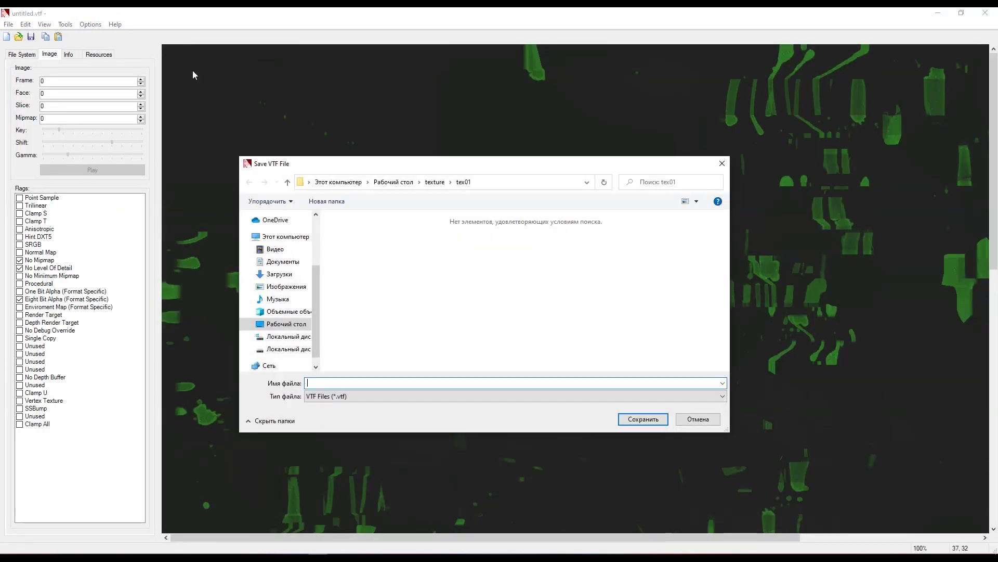
{"action": "left_click", "coordinate": [327, 201]}
{"action": "type", "text": "vtf"}
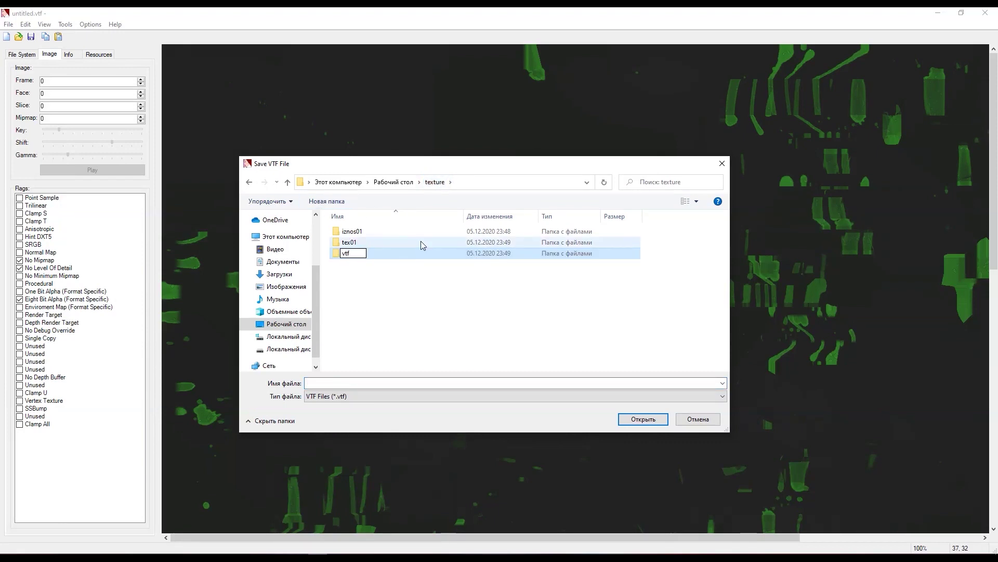
{"action": "key", "text": "Return"}
{"action": "key", "text": "Return"}
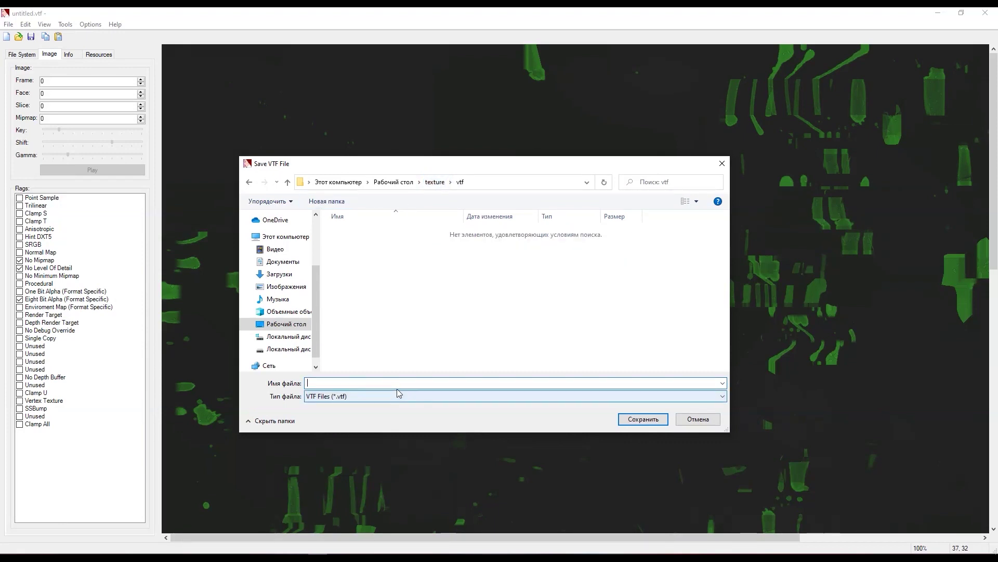
{"action": "type", "text": "as"}
{"action": "key", "text": "BackSpace"}
{"action": "key", "text": "BackSpace"}
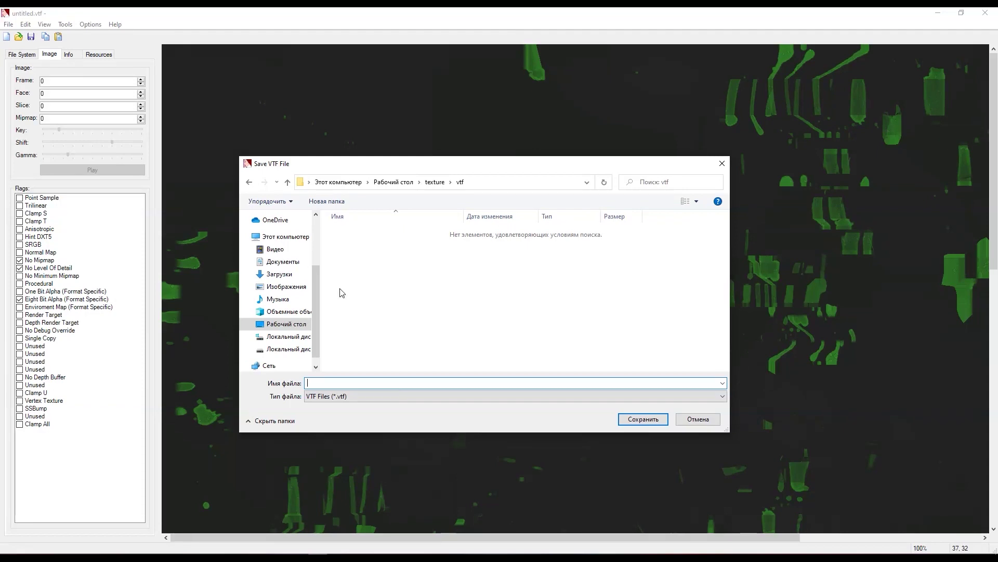
{"action": "type", "text": "ase"}
{"action": "key", "text": "Return"}
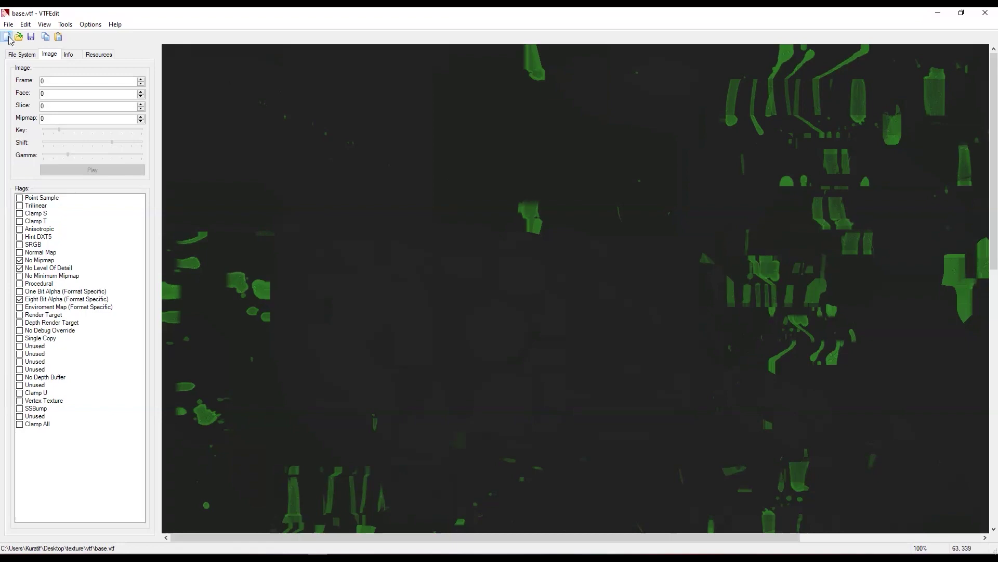
Step: Import awp_id01_Normal.tga from tex01 with default VTF options
{"action": "left_click", "coordinate": [7, 37]}
{"action": "left_click", "coordinate": [434, 181]}
{"action": "left_click", "coordinate": [387, 242]}
{"action": "double_click", "coordinate": [387, 242]}
{"action": "left_click", "coordinate": [593, 254]}
{"action": "double_click", "coordinate": [593, 253]}
{"action": "left_click", "coordinate": [584, 387]}
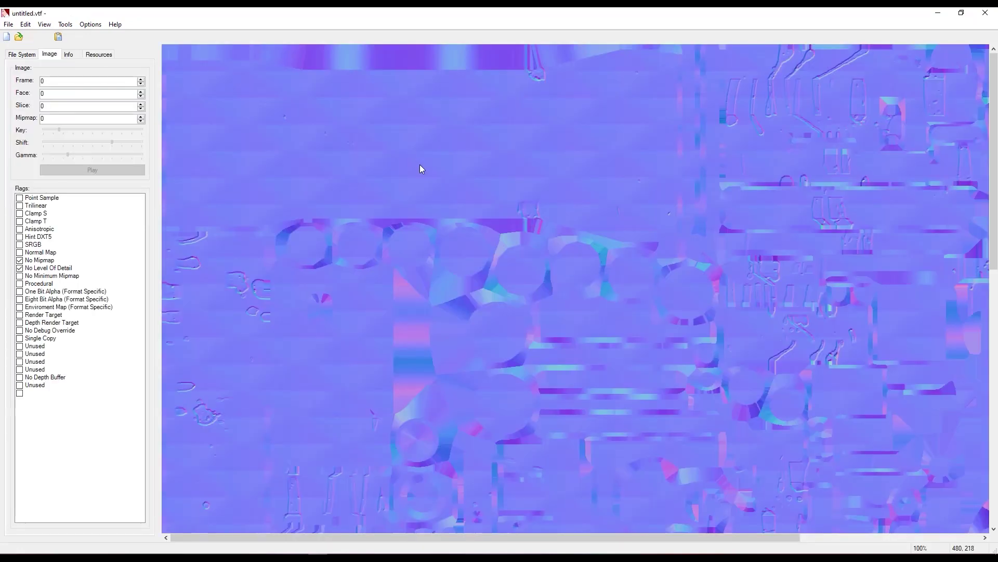
Step: Save the normal-map texture as normal.vtf in the vtf folder
{"action": "left_click", "coordinate": [31, 36]}
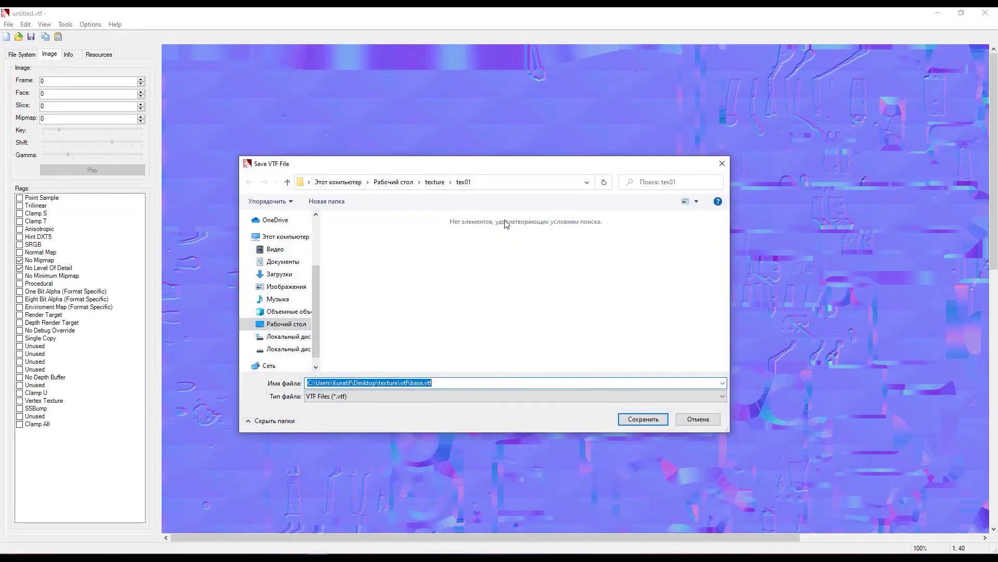
{"action": "left_click", "coordinate": [434, 182]}
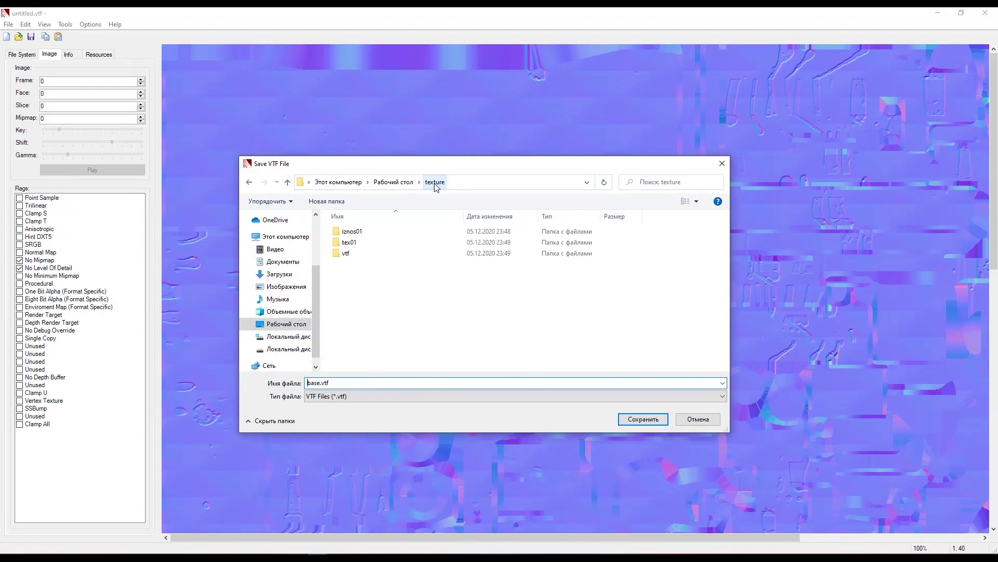
{"action": "double_click", "coordinate": [408, 253]}
{"action": "left_click", "coordinate": [401, 380]}
{"action": "type", "text": "normal"}
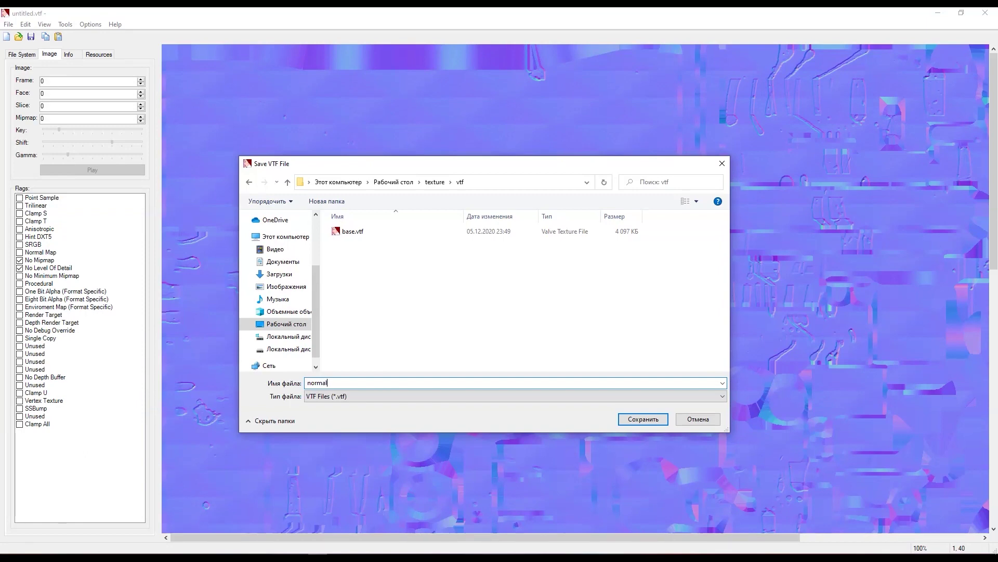
{"action": "key", "text": "Return"}
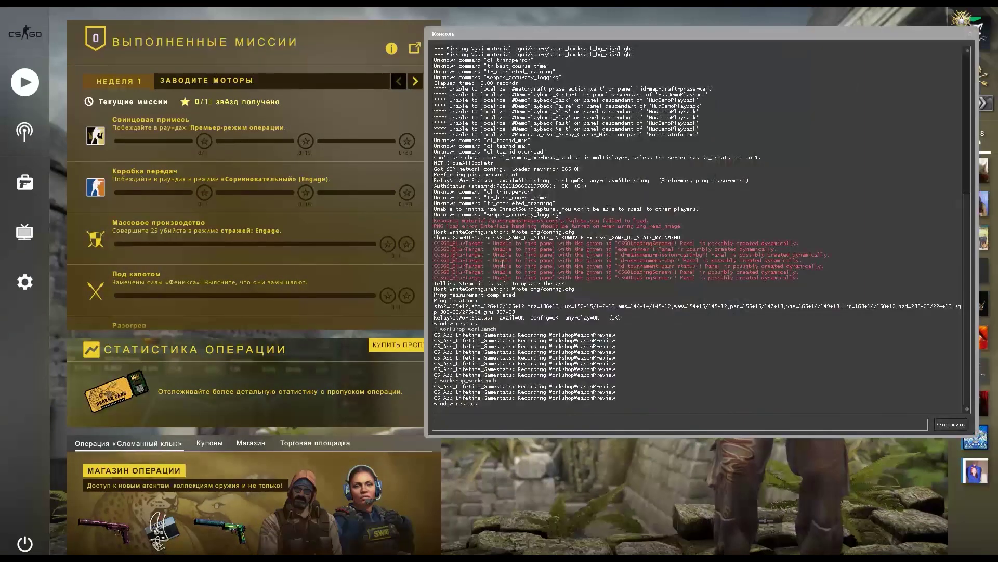
Step: Launch the Workshop Workbench with workshop_workbench and switch the preview weapon to the AWP
{"action": "type", "text": "workshop_workbench"}
{"action": "key", "text": "Return"}
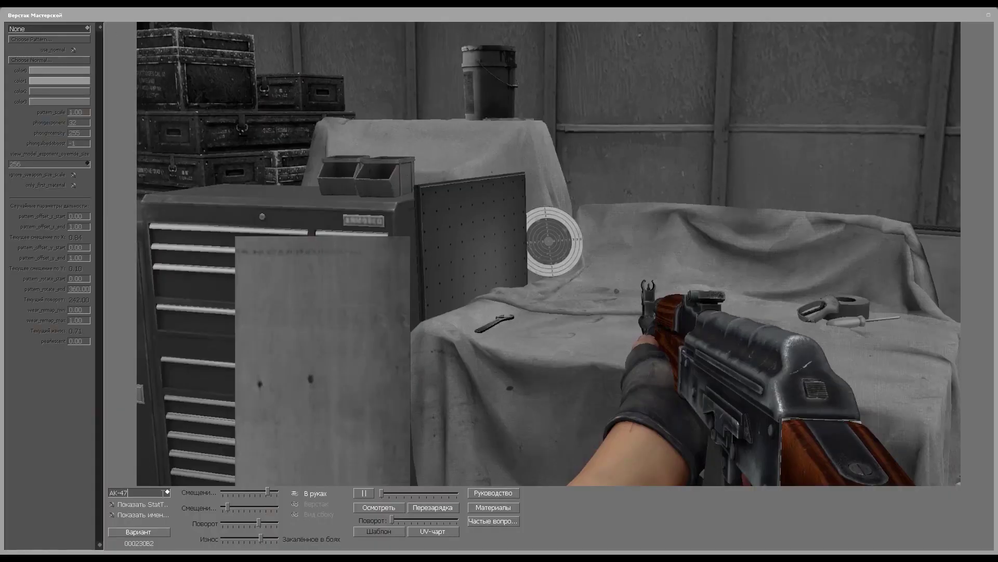
{"action": "left_click", "coordinate": [167, 493]}
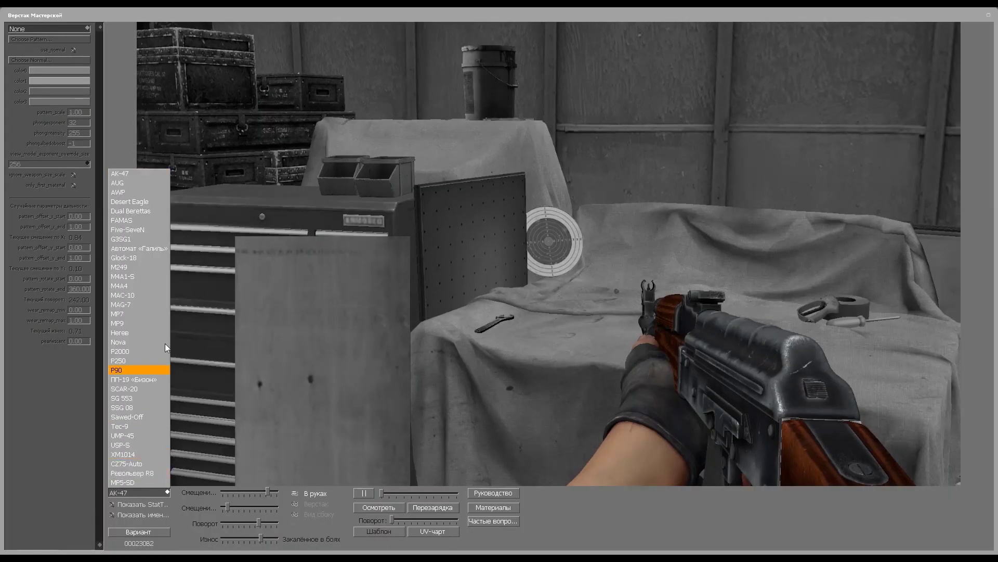
{"action": "left_click", "coordinate": [136, 191]}
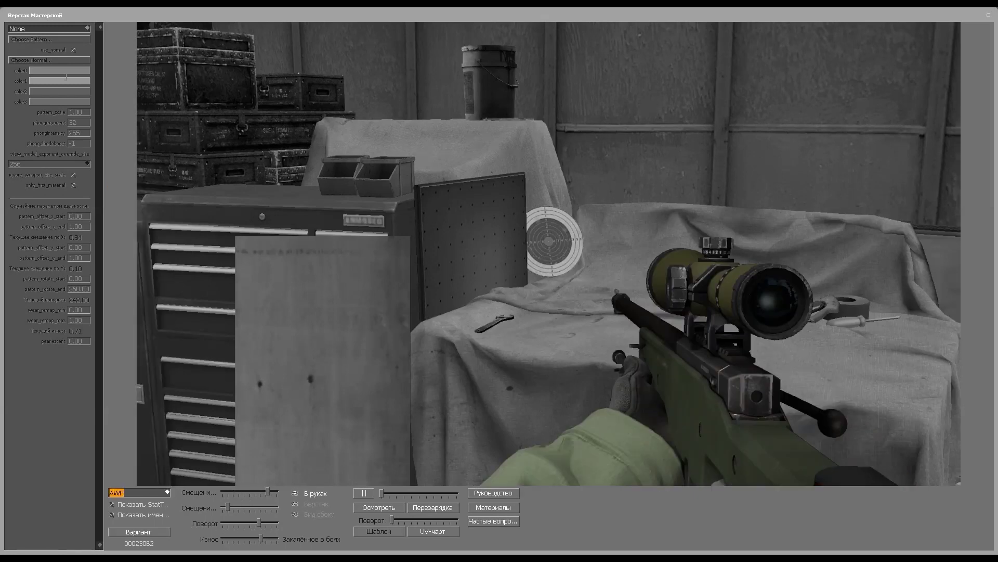
Step: Set the material type to Custom Paint Job with wear at 0.00
{"action": "left_click", "coordinate": [88, 30]}
{"action": "left_click", "coordinate": [47, 105]}
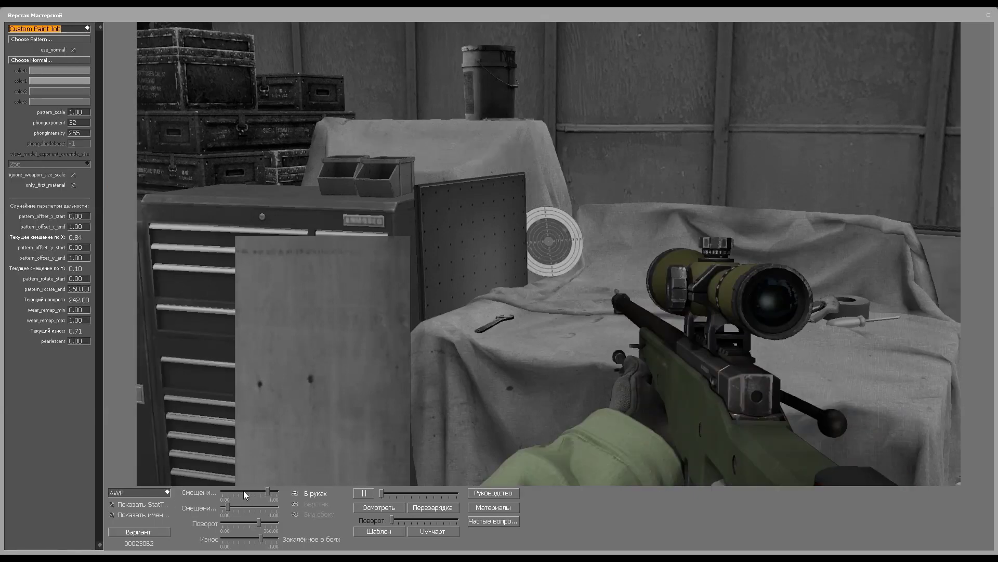
{"action": "left_click_drag", "start_coordinate": [252, 542], "coordinate": [198, 512]}
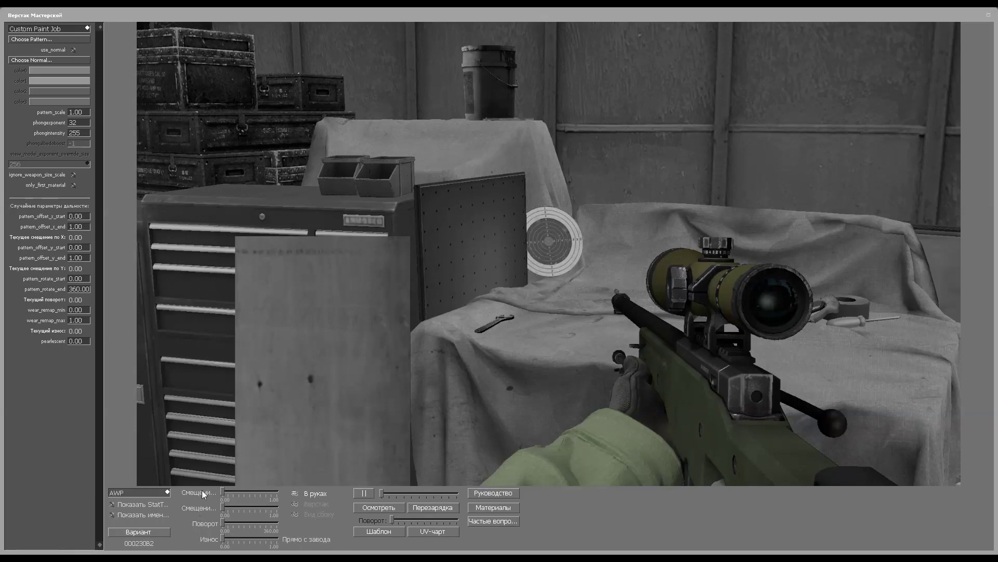
{"action": "left_click", "coordinate": [73, 40]}
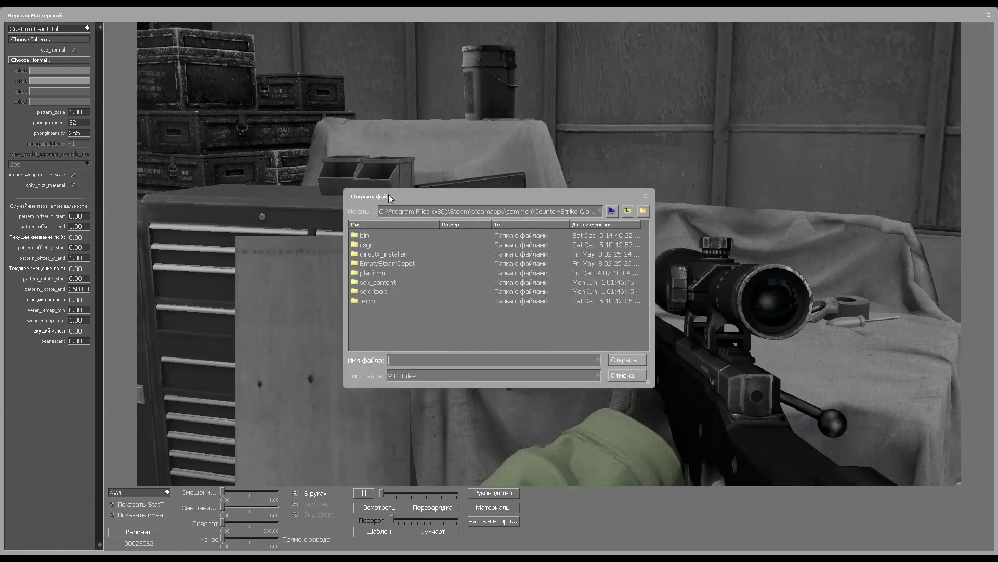
Step: Load base.vtf from Desktop\texture\vtf as the AWP's paint pattern
{"action": "left_click", "coordinate": [600, 211]}
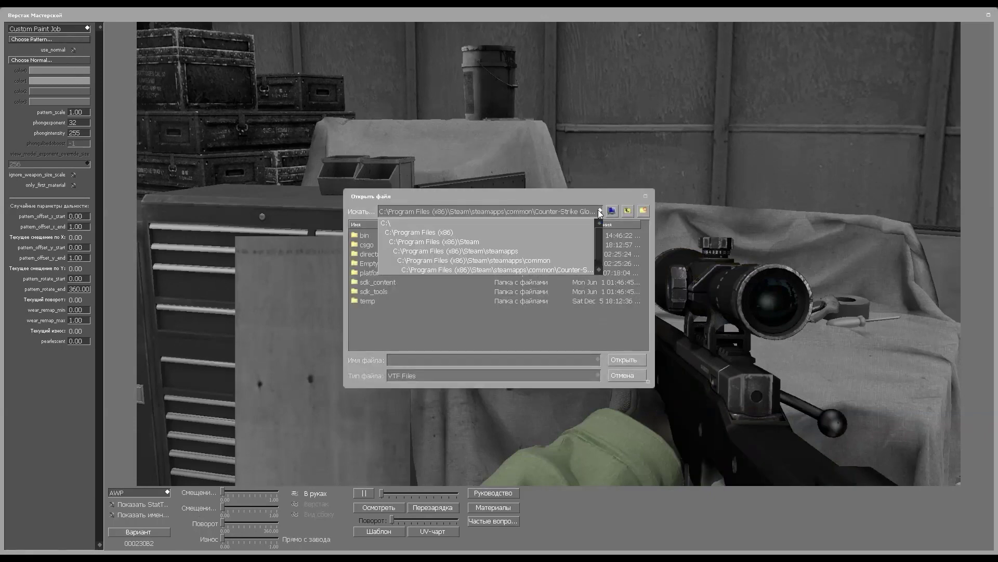
{"action": "left_click", "coordinate": [586, 219]}
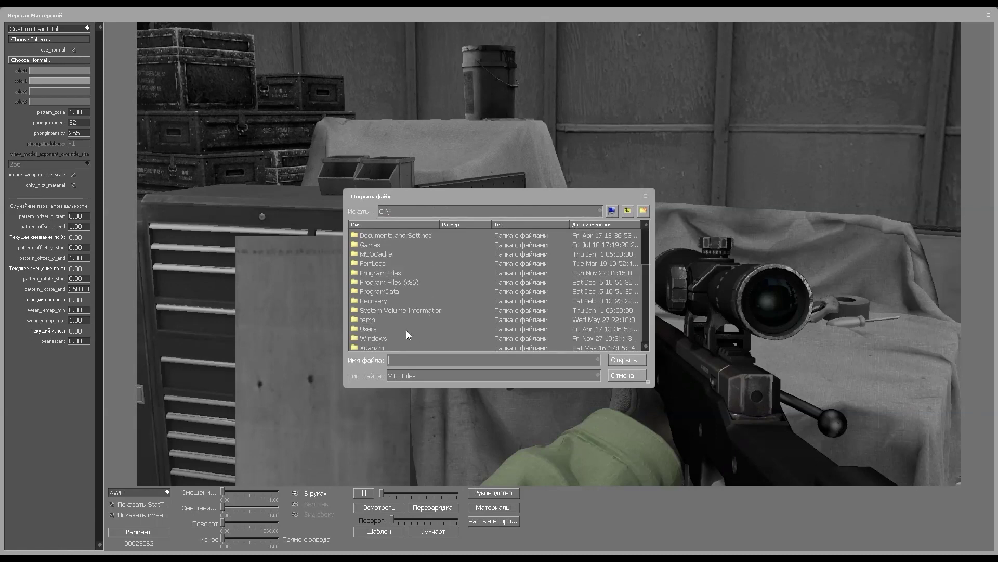
{"action": "double_click", "coordinate": [394, 329]}
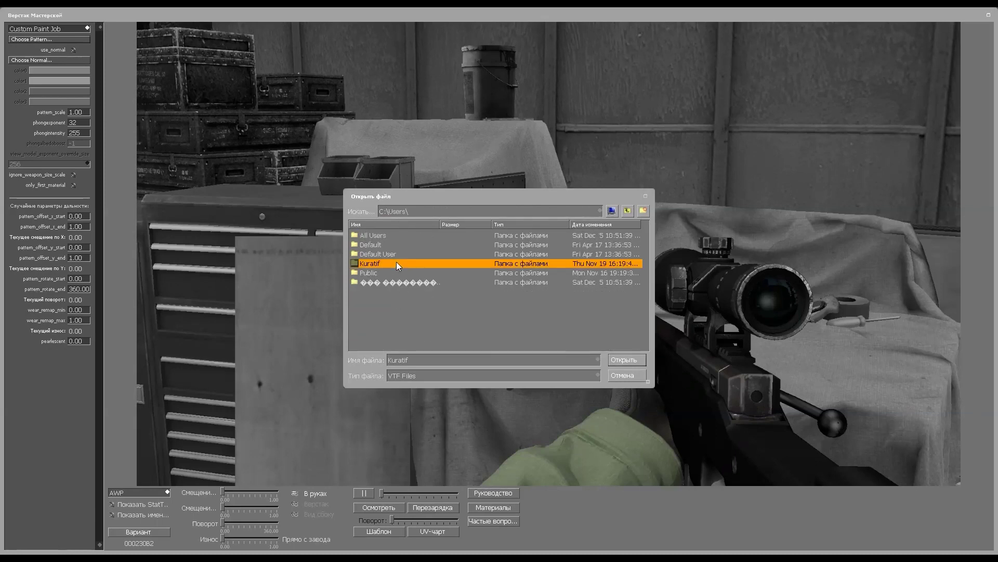
{"action": "double_click", "coordinate": [396, 262]}
{"action": "double_click", "coordinate": [398, 301]}
{"action": "double_click", "coordinate": [397, 273]}
{"action": "double_click", "coordinate": [394, 254]}
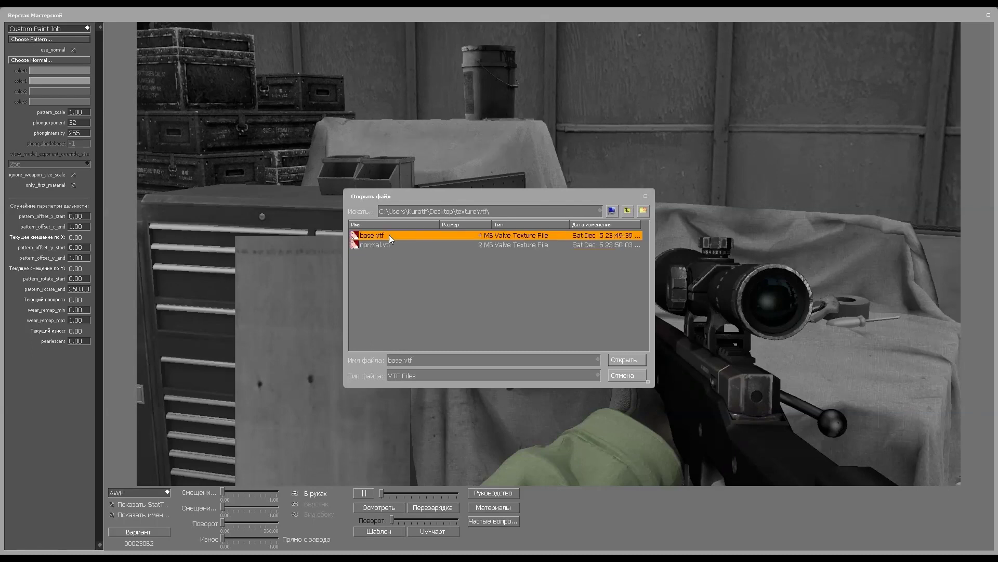
{"action": "double_click", "coordinate": [389, 235]}
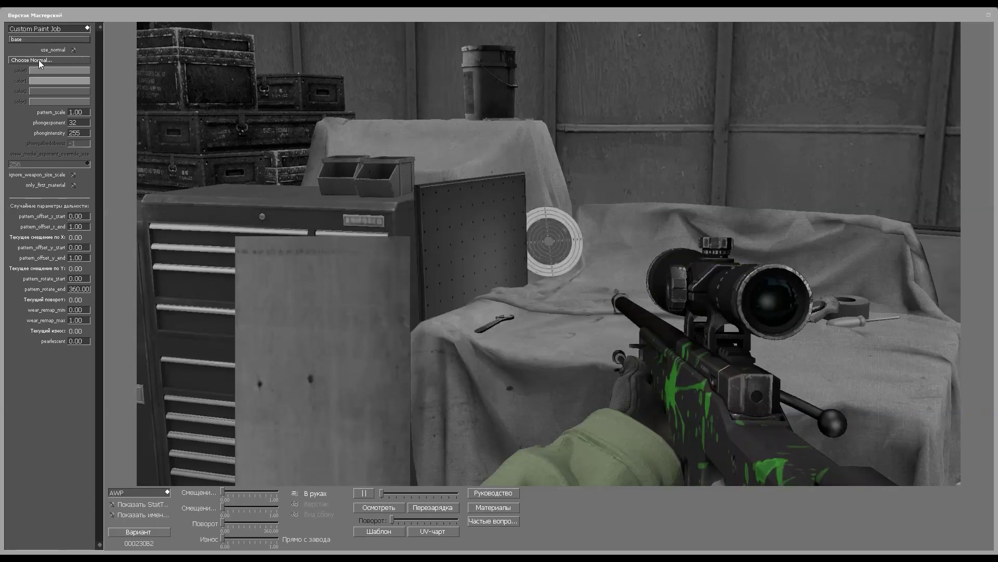
Step: Begin browsing for the normal map, from drive C into the Users folder
{"action": "left_click", "coordinate": [56, 60]}
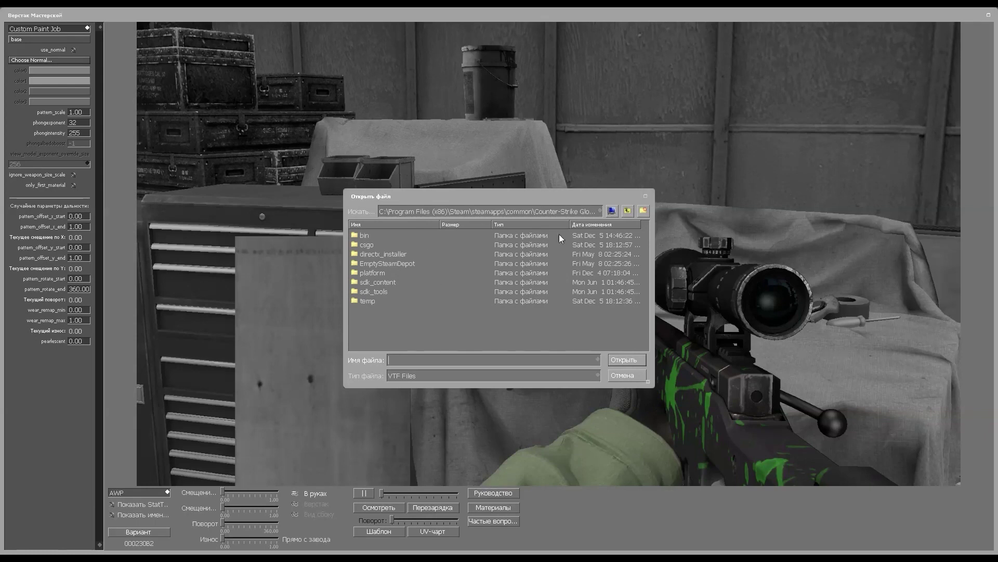
{"action": "left_click", "coordinate": [626, 211]}
{"action": "left_click", "coordinate": [626, 211]}
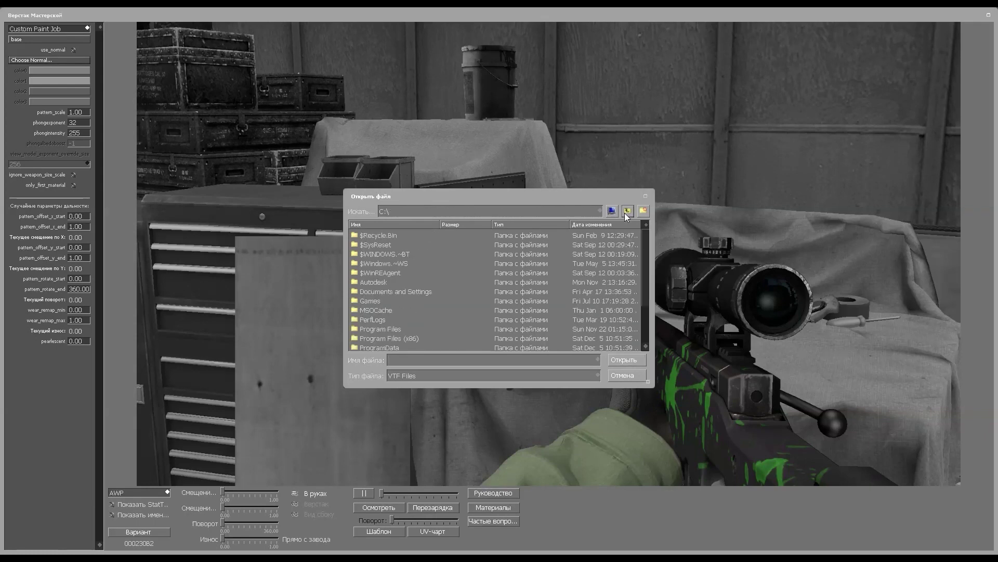
{"action": "double_click", "coordinate": [369, 329]}
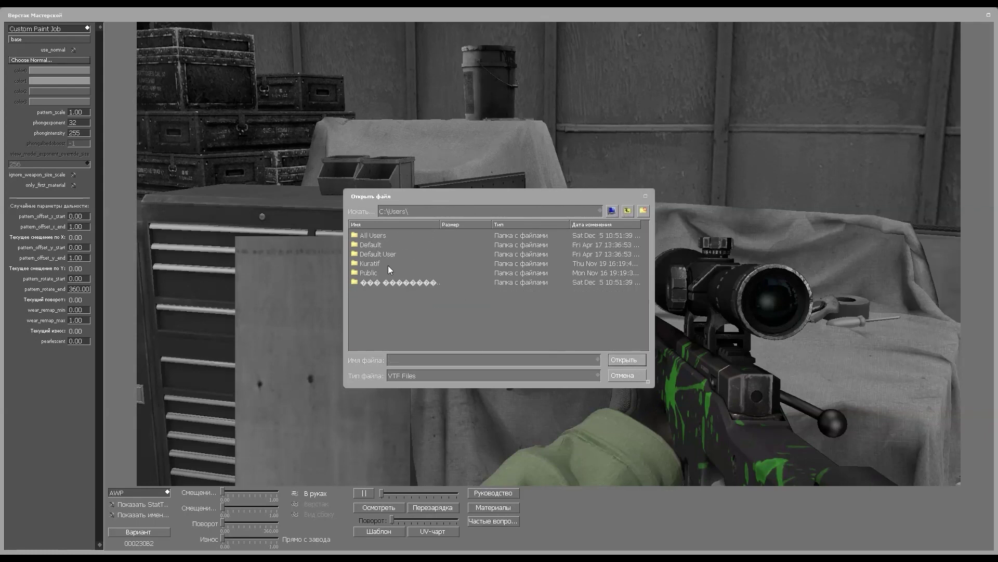
Step: Load normal.vtf from Desktop\texture\vtf as the AWP's normal map
{"action": "double_click", "coordinate": [387, 264]}
{"action": "double_click", "coordinate": [398, 305]}
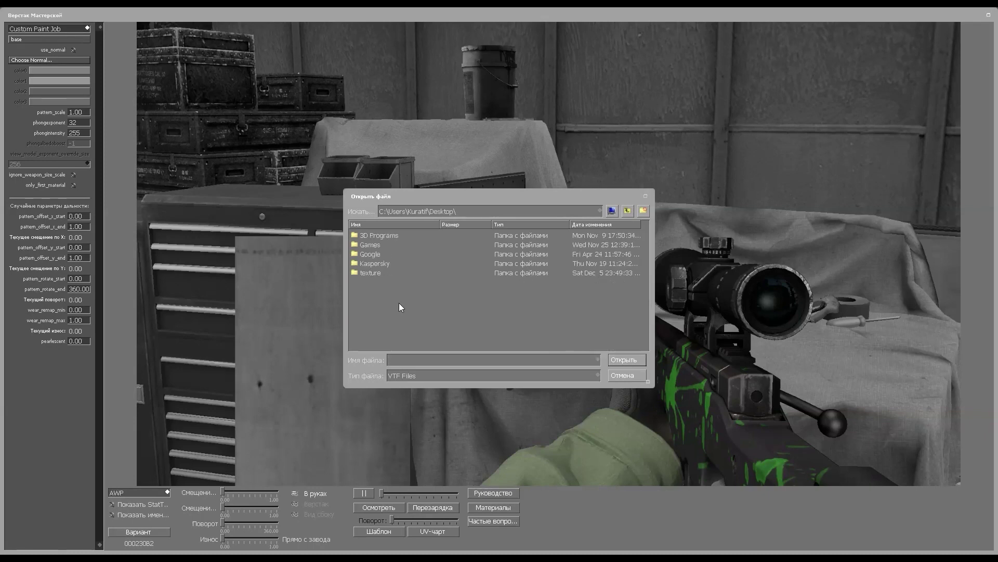
{"action": "double_click", "coordinate": [393, 271]}
{"action": "double_click", "coordinate": [389, 245]}
{"action": "double_click", "coordinate": [388, 244]}
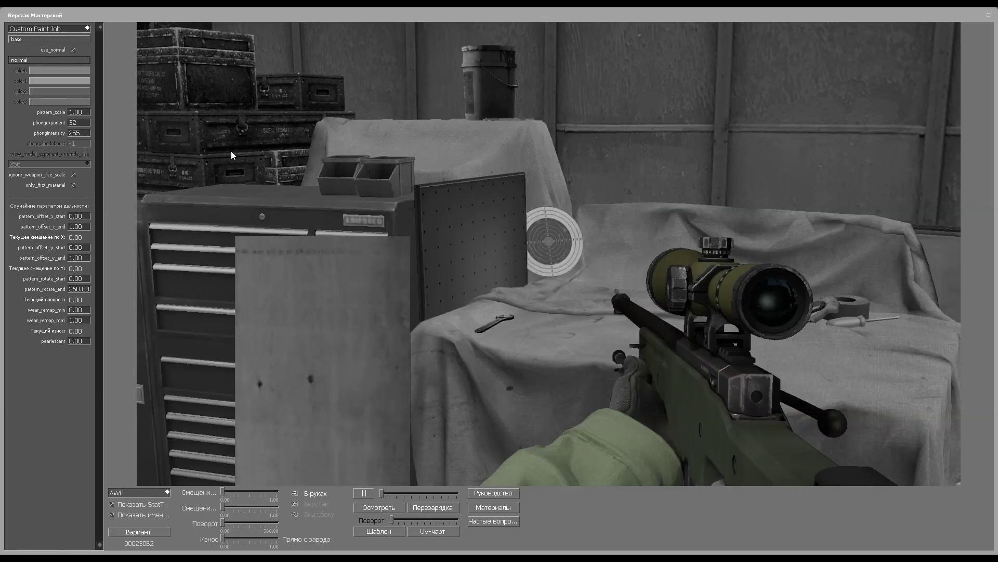
Step: Enable use_normal and ignore_weapon_size_scale, and show the AWP on the workbench (Верстак)
{"action": "left_click", "coordinate": [74, 51]}
{"action": "left_click", "coordinate": [73, 175]}
{"action": "left_click", "coordinate": [315, 503]}
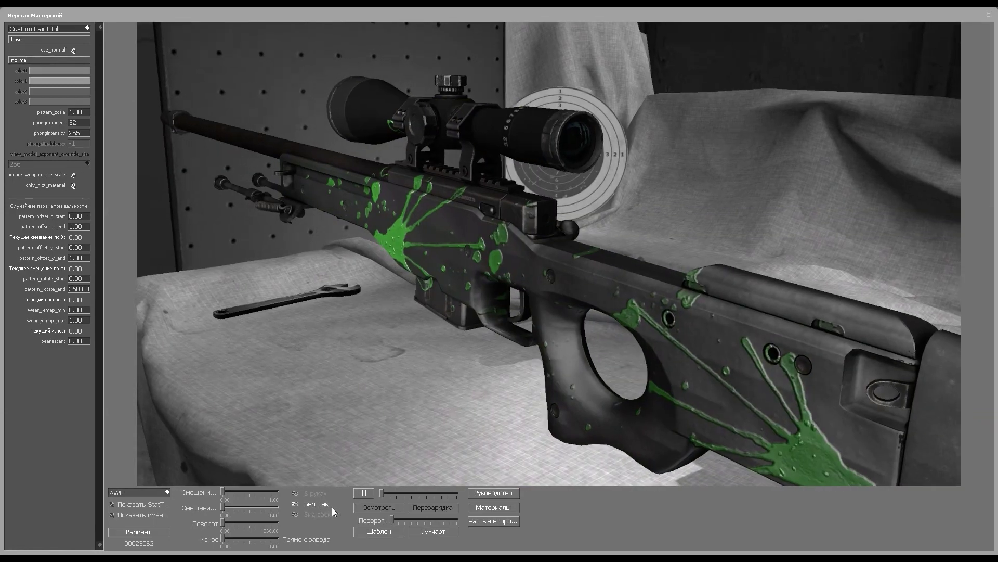
Step: Pause the preview and set phongexponent to 95 and phongintensity to 150
{"action": "left_click", "coordinate": [364, 493]}
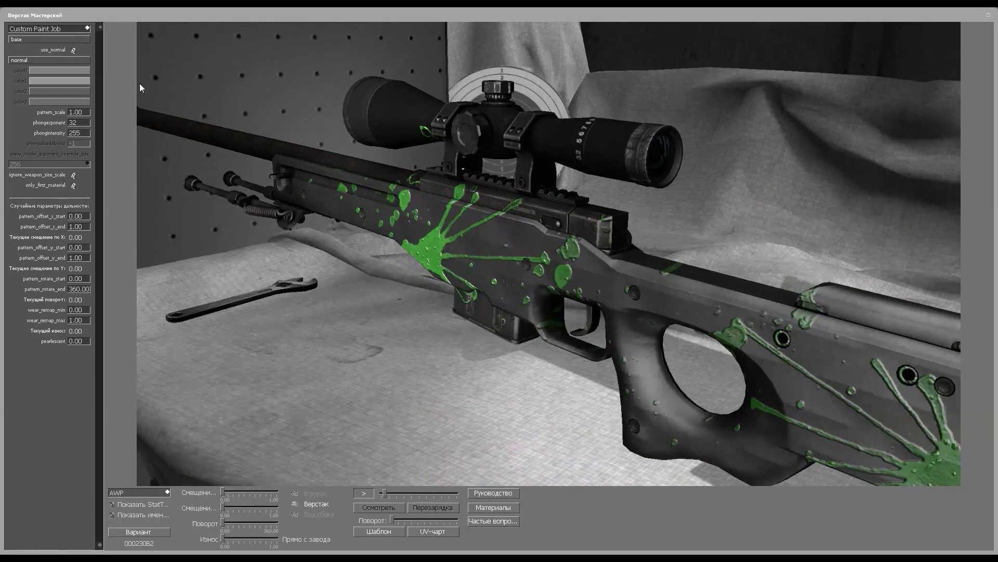
{"action": "double_click", "coordinate": [83, 121]}
{"action": "type", "text": "95"}
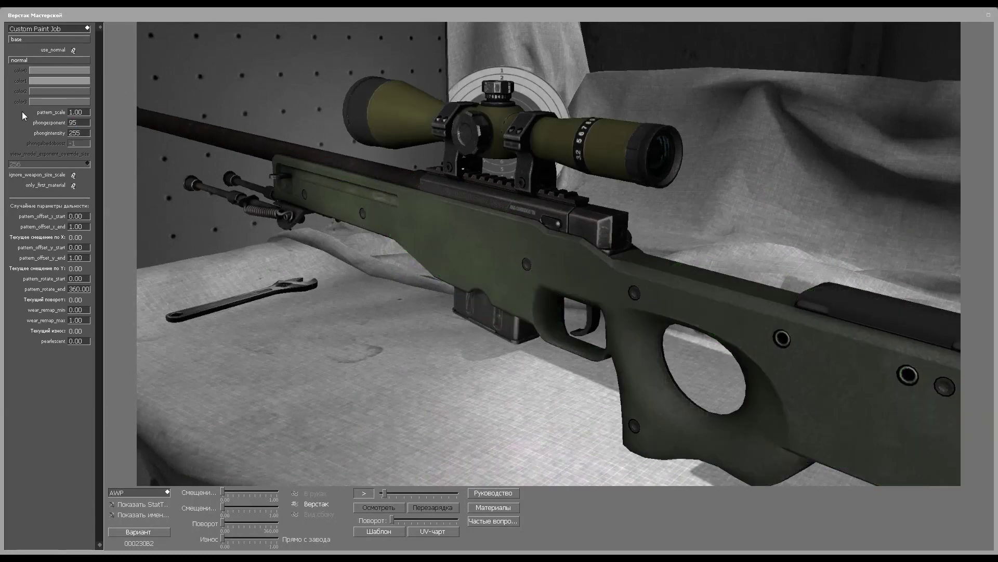
{"action": "key", "text": "Tab"}
{"action": "type", "text": "15"}
{"action": "type", "text": "0"}
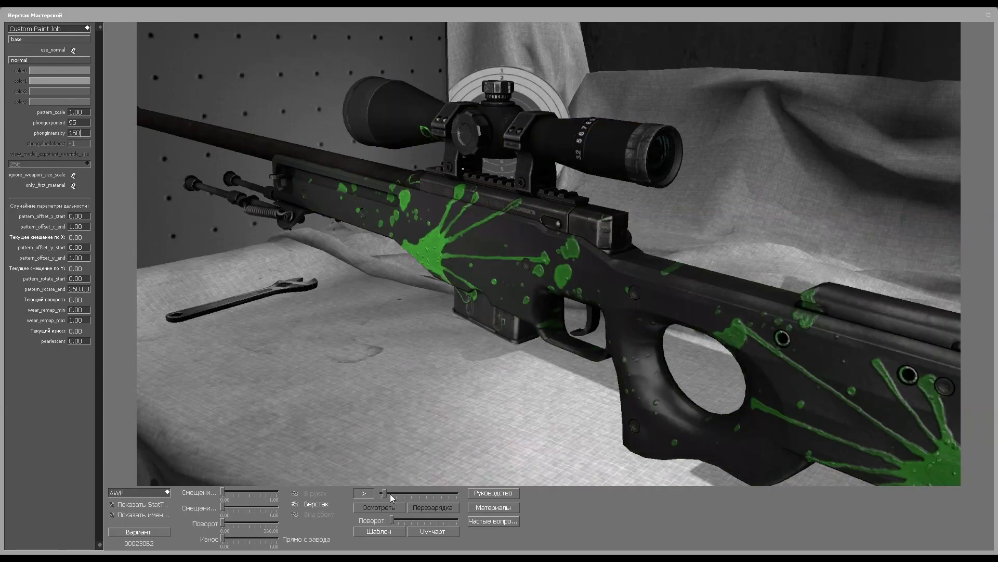
Step: Move the preview camera closer to the receiver with the timeline sliders
{"action": "mouse_move", "coordinate": [389, 495]}
{"action": "left_mouse_down"}
{"action": "mouse_move", "coordinate": [401, 492]}
{"action": "mouse_move", "coordinate": [377, 493]}
{"action": "left_mouse_up"}
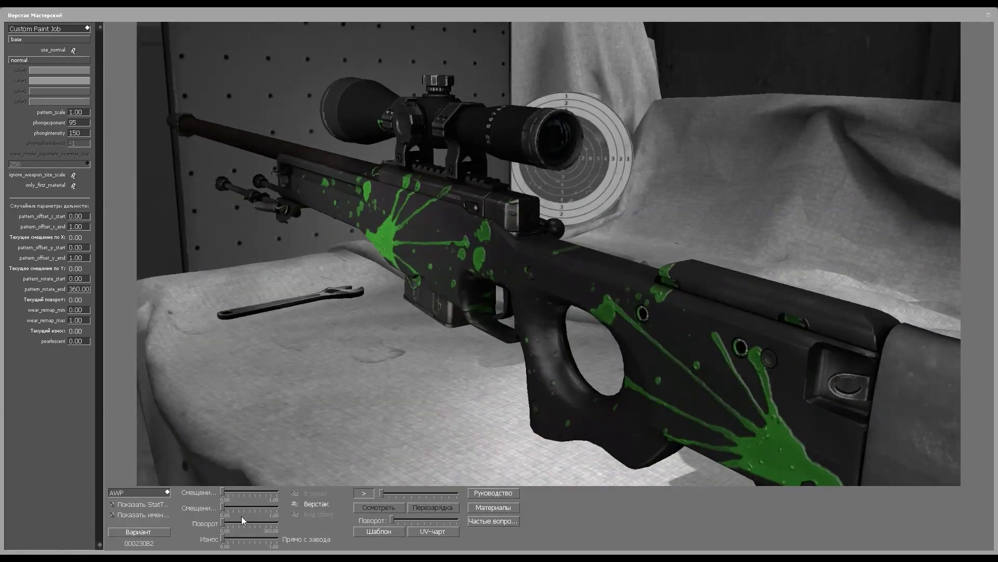
{"action": "left_click_drag", "start_coordinate": [262, 540], "coordinate": [271, 539]}
{"action": "key", "text": "ctrl+s"}
Step: Save the finish settings as awp_kraska02.txt in the game folder
{"action": "scroll", "coordinate": [438, 343], "scroll_direction": "down", "scroll_amount": 2}
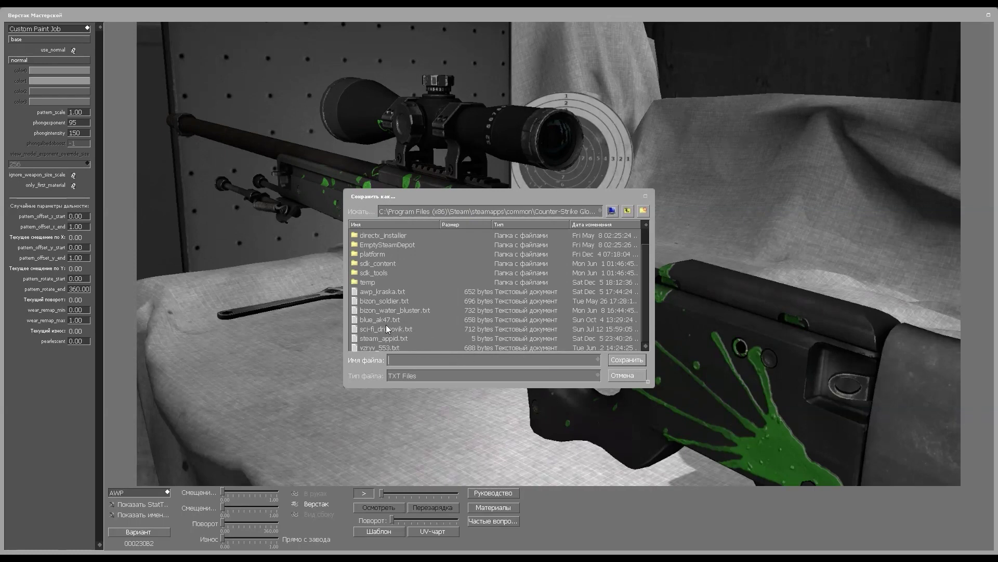
{"action": "left_click", "coordinate": [387, 292]}
{"action": "left_click_drag", "start_coordinate": [426, 361], "coordinate": [487, 365]}
{"action": "type", "text": "02"}
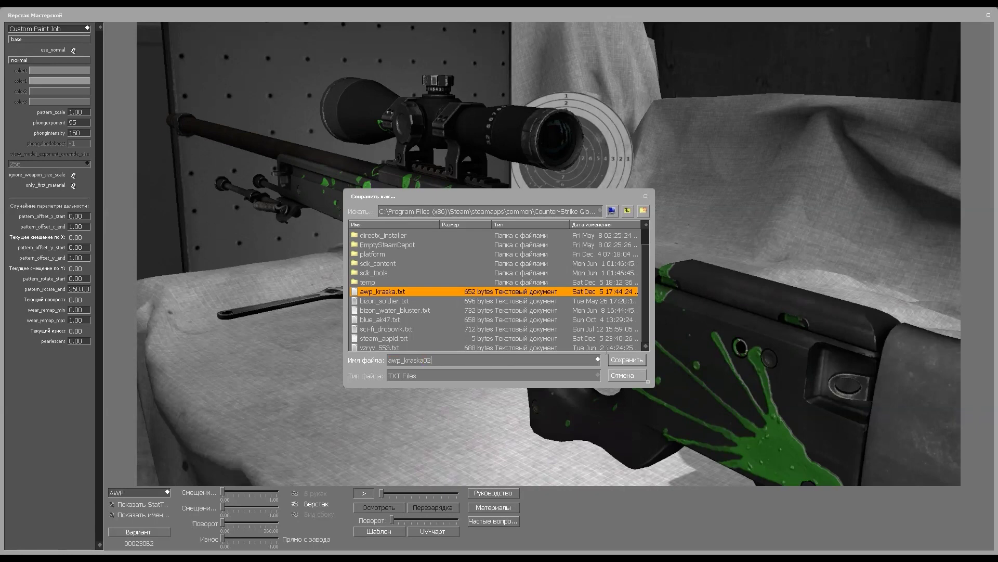
{"action": "left_click", "coordinate": [635, 360]}
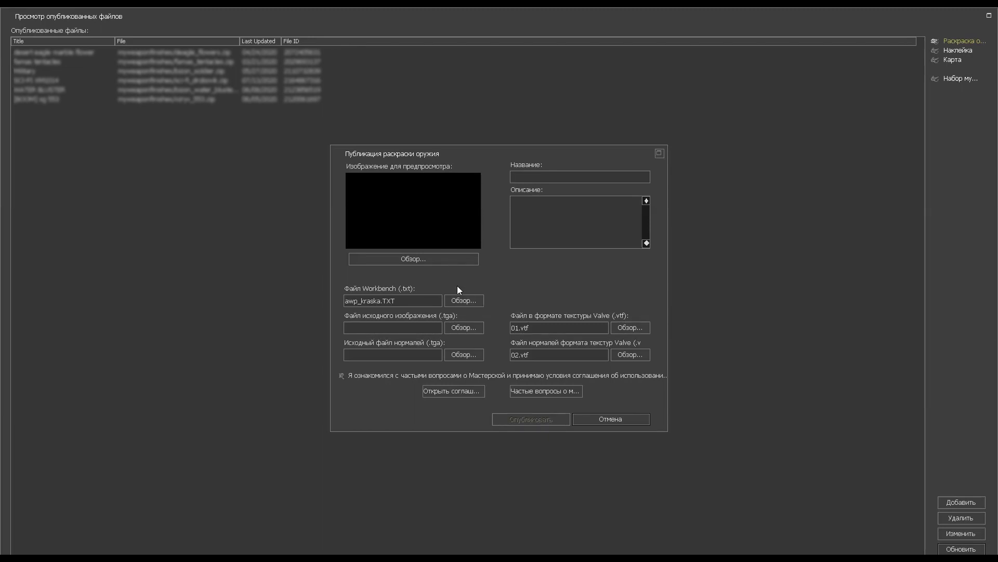
Step: Attach awp_id01_BaseColor+Alpha.tga as the source image and awp_id02_Normal.tga as the normal map
{"action": "left_click", "coordinate": [464, 328]}
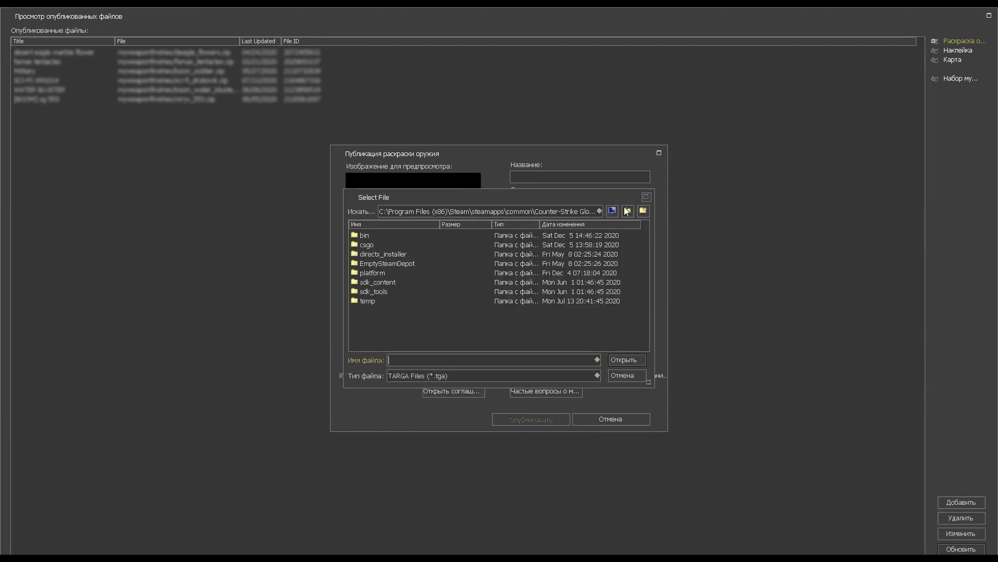
{"action": "left_click", "coordinate": [600, 211]}
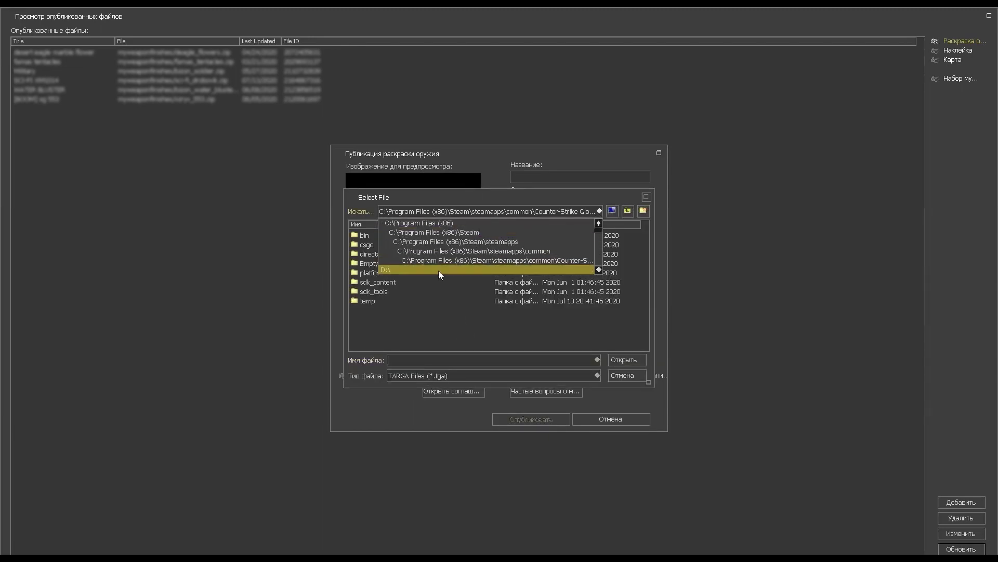
{"action": "left_click", "coordinate": [438, 270]}
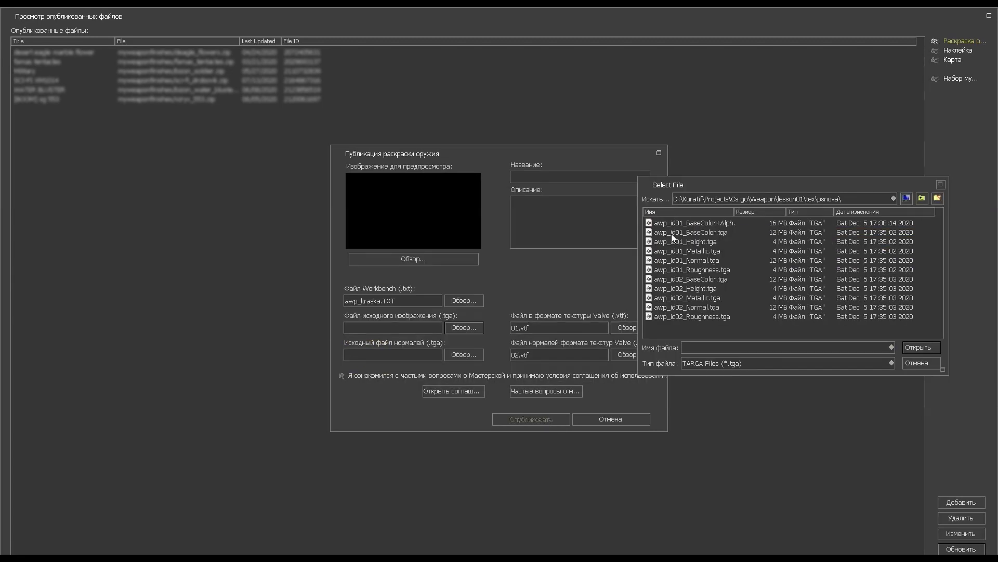
{"action": "double_click", "coordinate": [712, 221]}
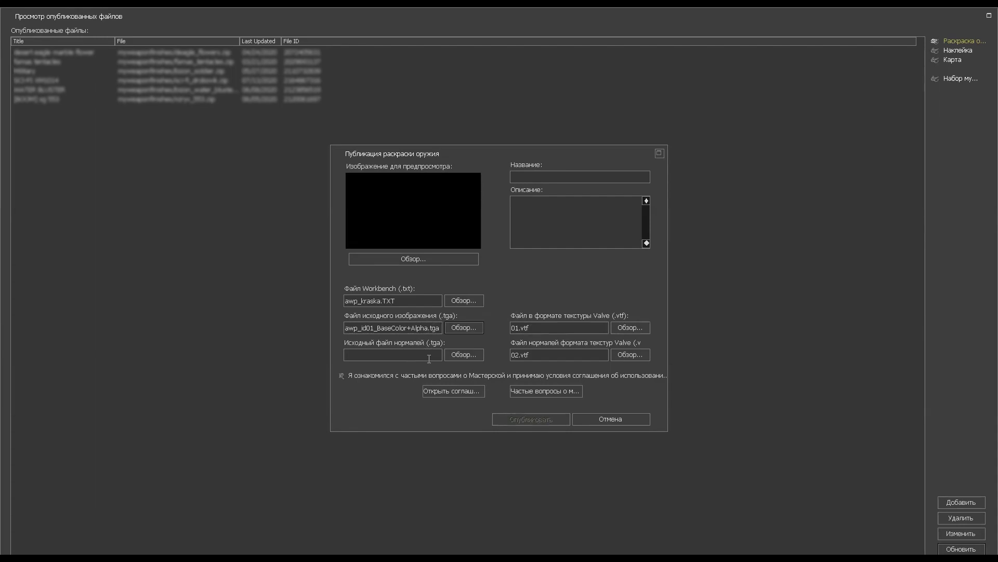
{"action": "left_click", "coordinate": [464, 355]}
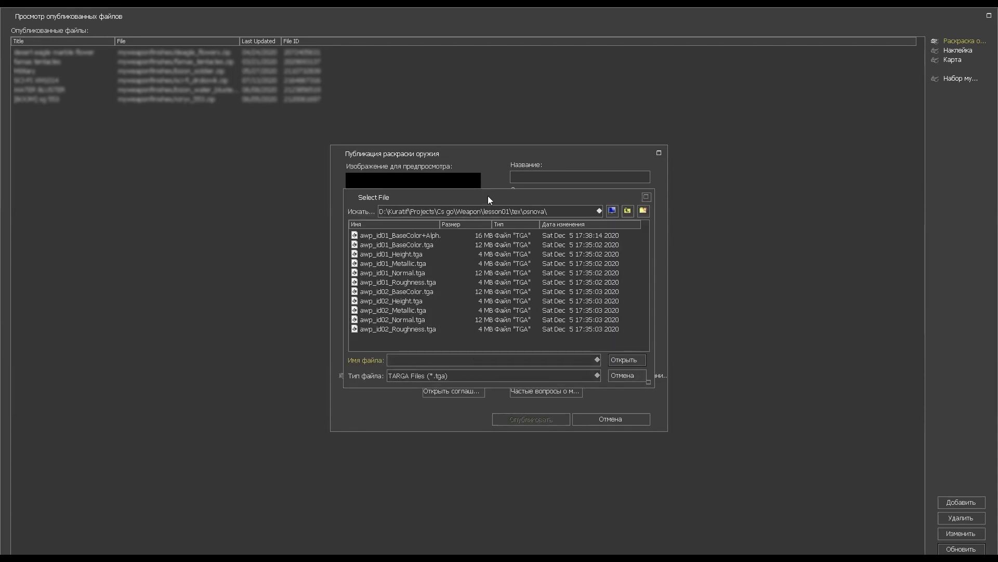
{"action": "left_click_drag", "start_coordinate": [486, 200], "coordinate": [880, 202]}
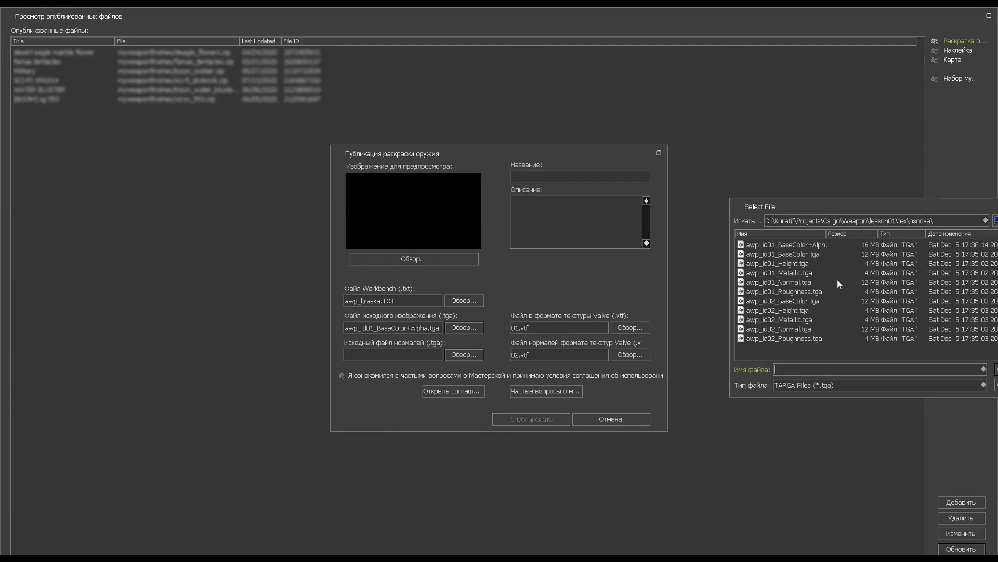
{"action": "double_click", "coordinate": [800, 329]}
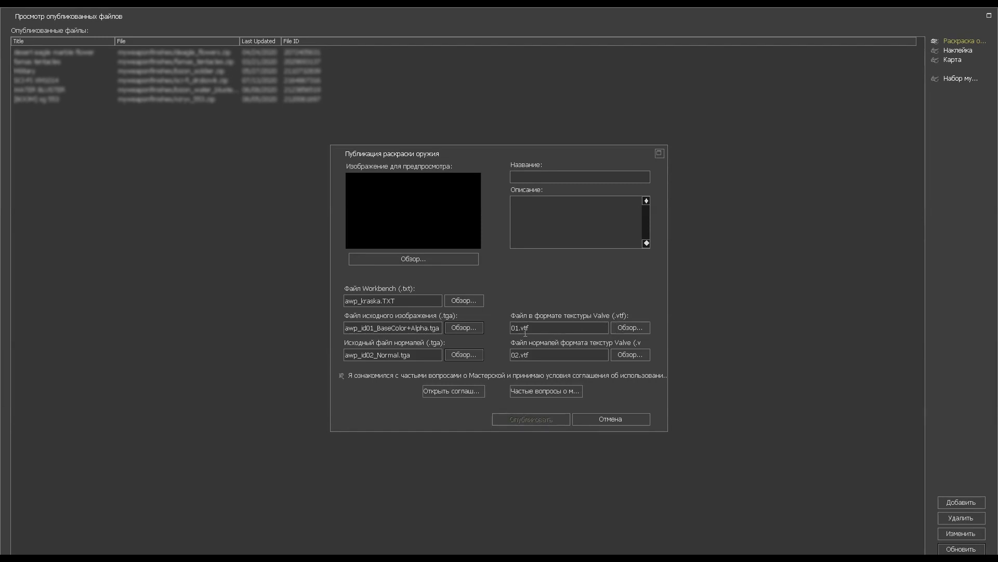
Step: Add 01.jpg as the preview image, accept the Workshop agreement and publish
{"action": "left_click", "coordinate": [629, 330]}
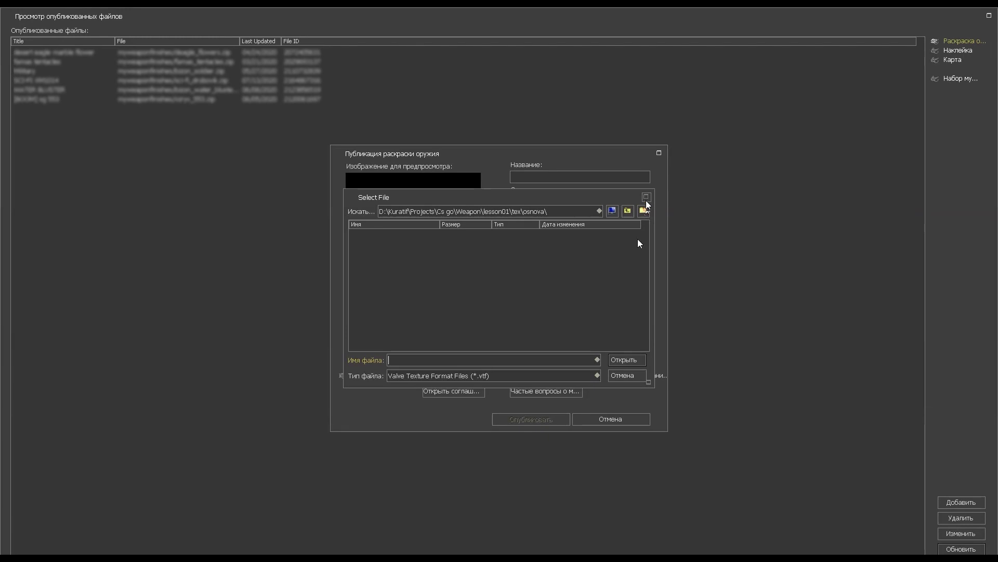
{"action": "left_click", "coordinate": [617, 378]}
{"action": "type", "text": "AWP  drops of PAINT"}
{"action": "left_click", "coordinate": [608, 205]}
{"action": "left_click", "coordinate": [395, 260]}
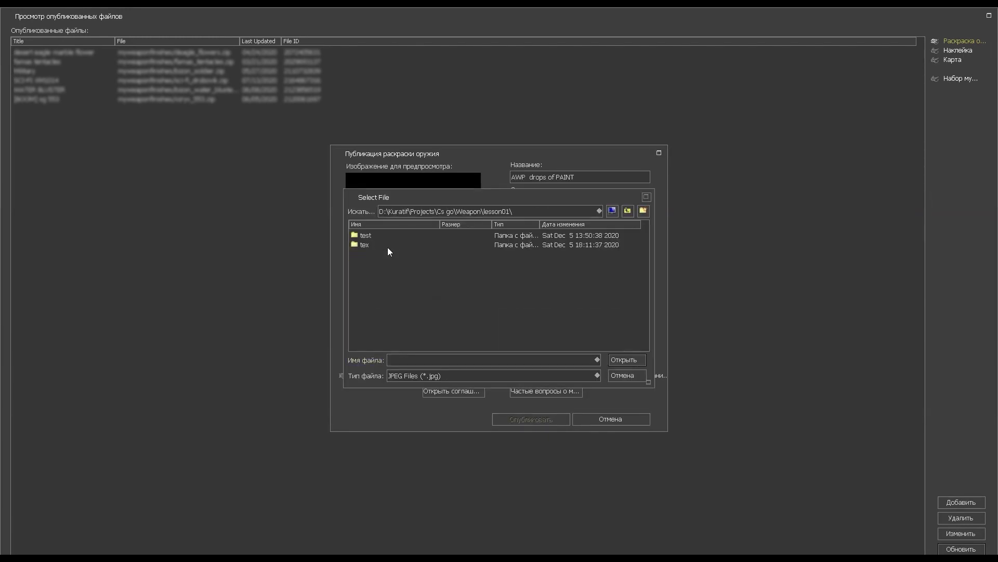
{"action": "double_click", "coordinate": [384, 264]}
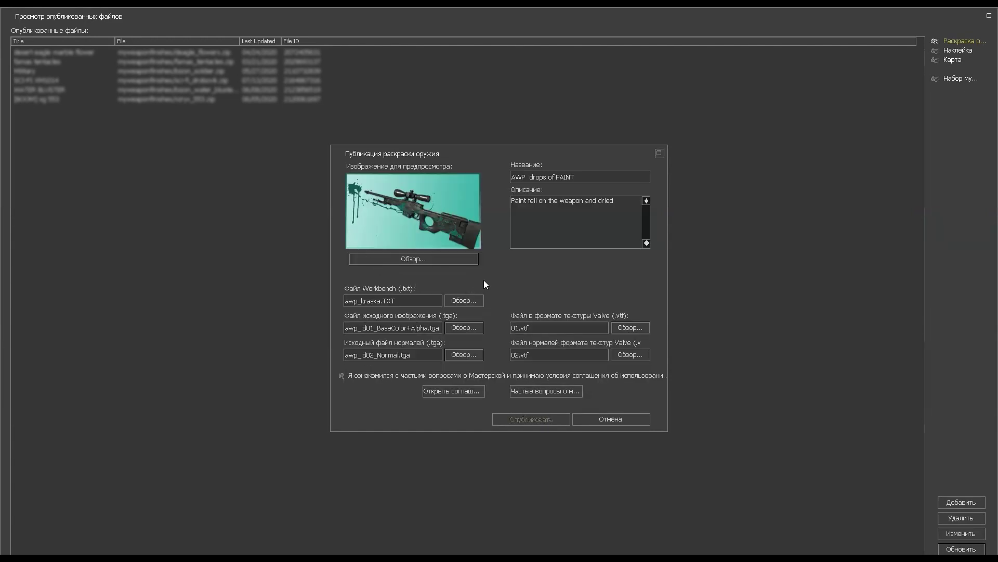
{"action": "left_click", "coordinate": [463, 375]}
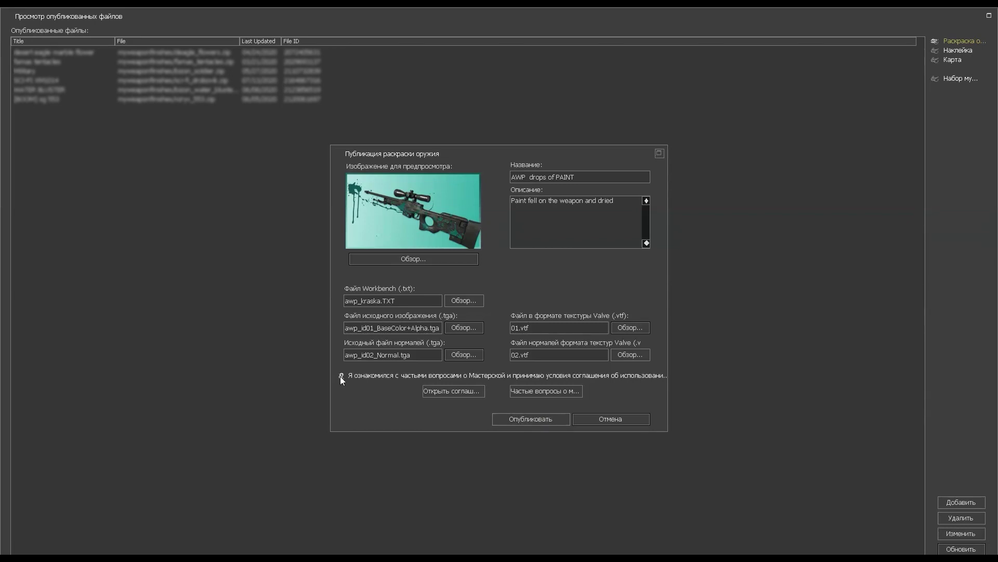
{"action": "left_click", "coordinate": [521, 419]}
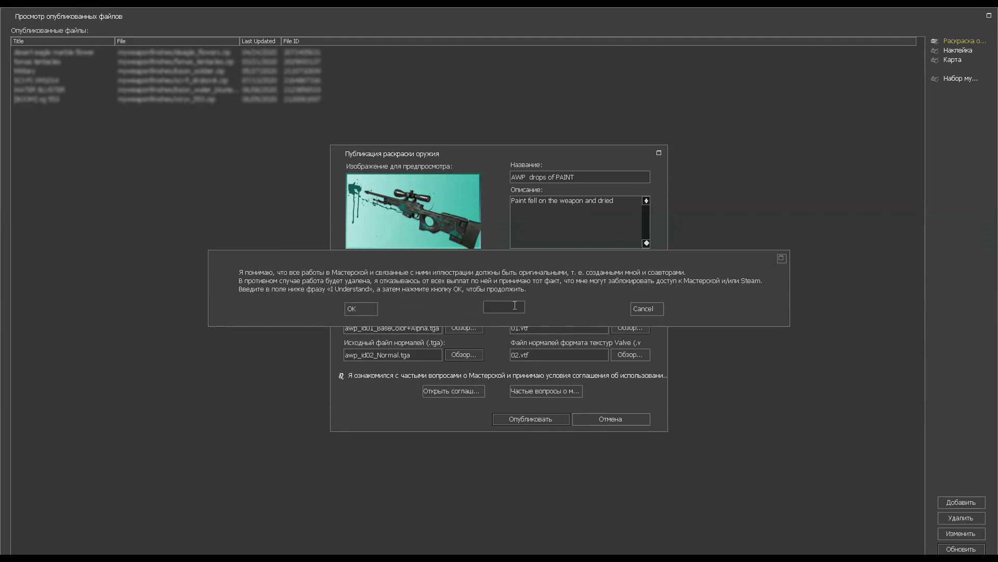
Step: Confirm originality by entering 'I Understand' and start the upload
{"action": "type", "text": "IUn"}
{"action": "type", "text": "derstand"}
{"action": "left_click", "coordinate": [361, 308]}
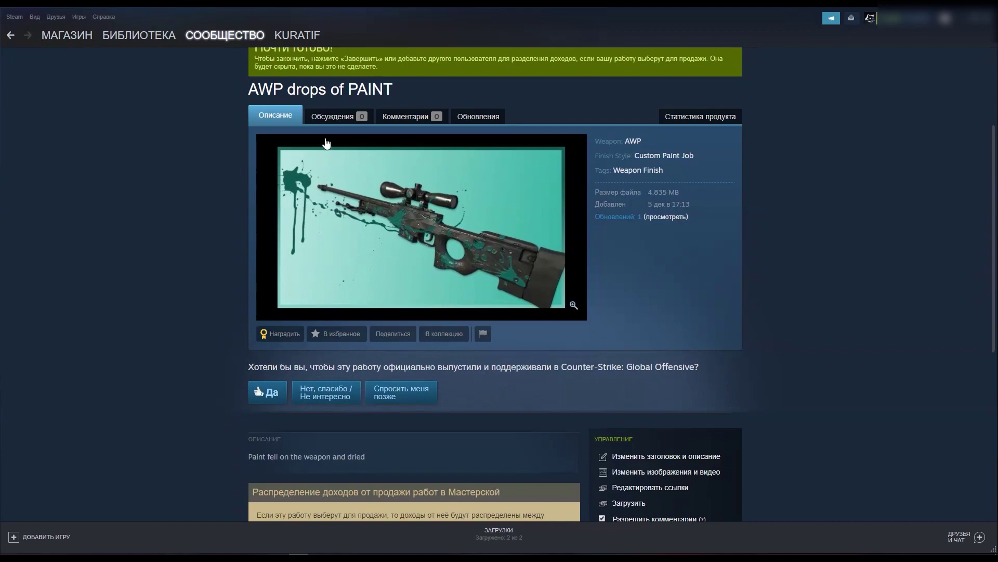
Step: Finalize the revenue-sharing split so Steam marks the distribution as completed
{"action": "scroll", "coordinate": [704, 344], "scroll_direction": "down", "scroll_amount": 3}
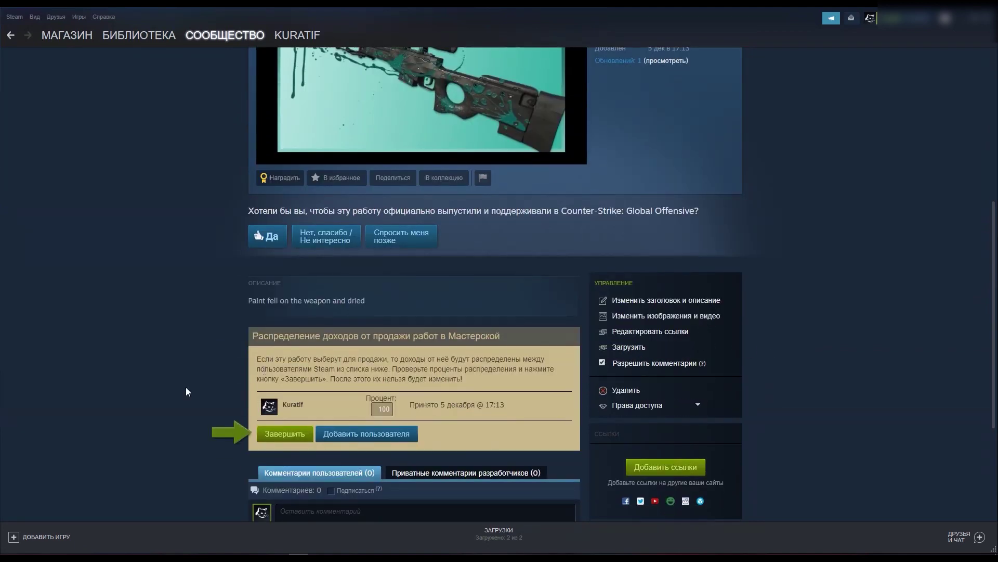
{"action": "left_click", "coordinate": [280, 436]}
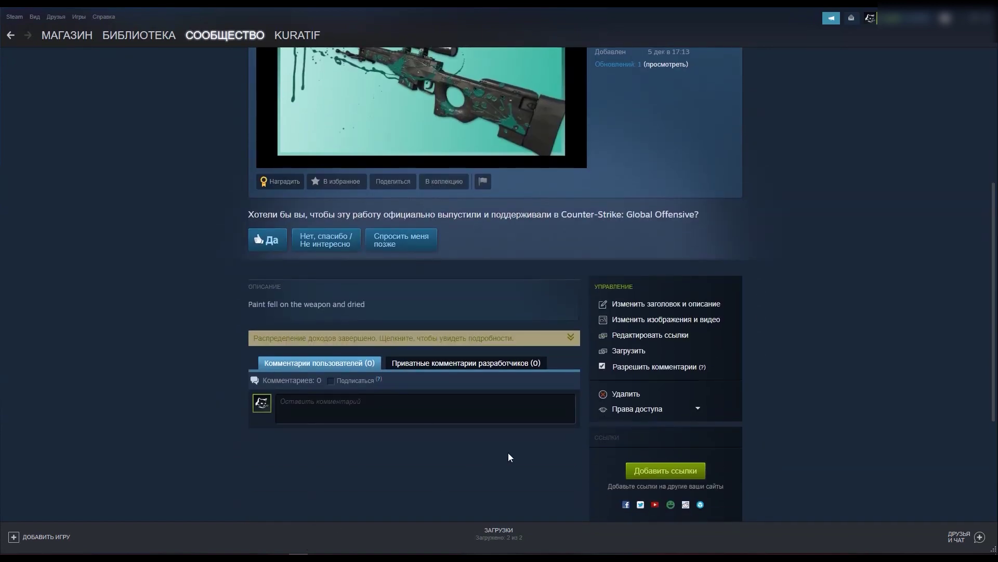
{"action": "scroll", "coordinate": [520, 442], "scroll_direction": "up", "scroll_amount": 1}
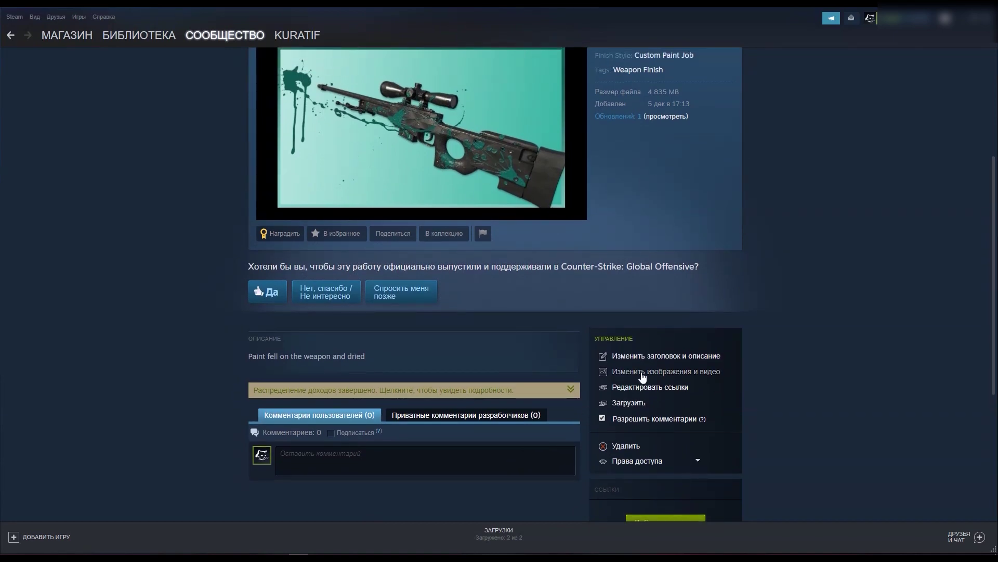
{"action": "left_click", "coordinate": [672, 372]}
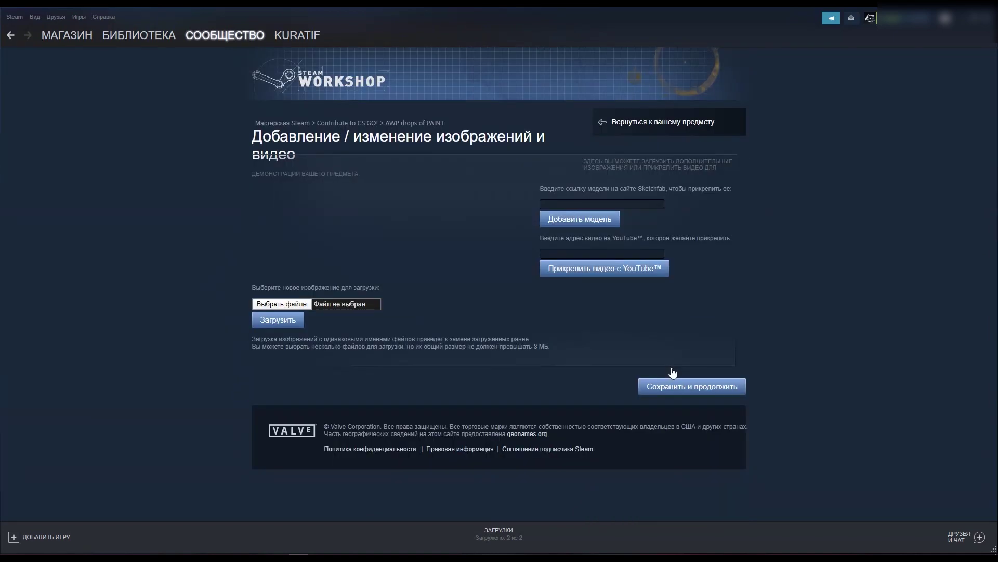
Step: Upload 02.jpg, 03.jpg and 01.jpg as Workshop item screenshots
{"action": "left_click", "coordinate": [283, 305]}
{"action": "double_click", "coordinate": [327, 285]}
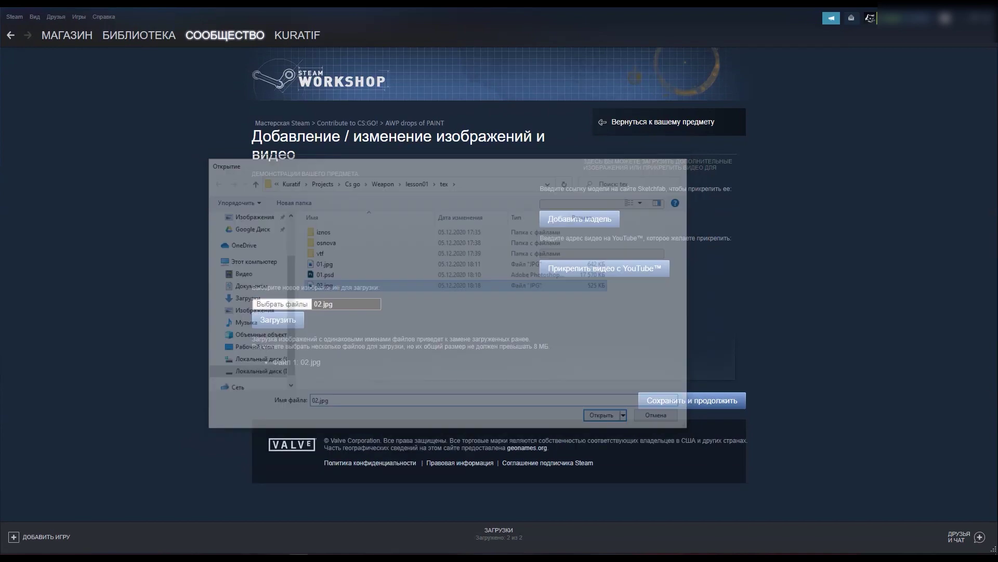
{"action": "scroll", "coordinate": [277, 323], "scroll_direction": "down", "scroll_amount": 1}
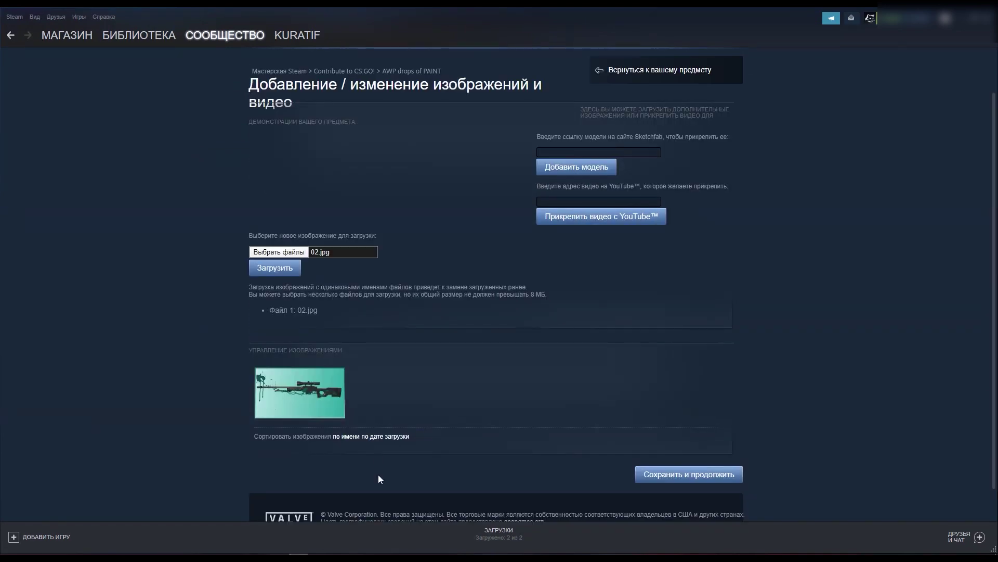
{"action": "left_click", "coordinate": [269, 253]}
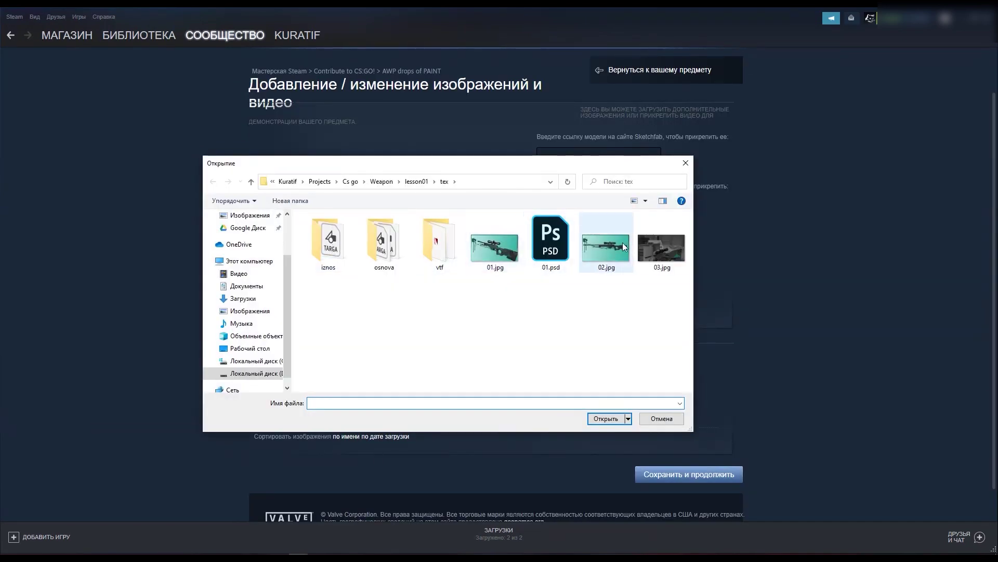
{"action": "double_click", "coordinate": [661, 247]}
{"action": "left_click", "coordinate": [262, 305]}
{"action": "double_click", "coordinate": [495, 248]}
{"action": "left_click", "coordinate": [276, 319]}
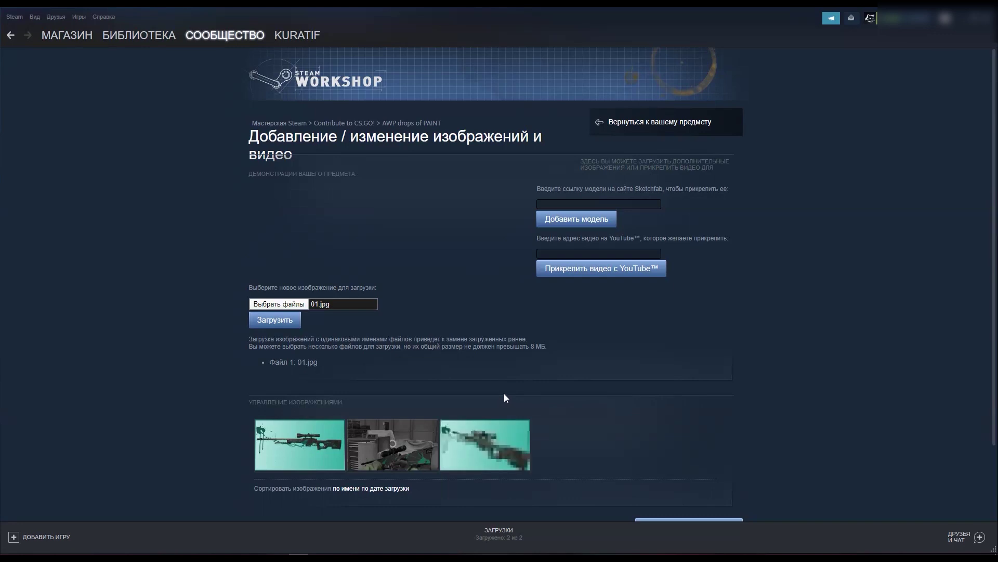
Step: Drag the newest screenshot into first place and save the media changes
{"action": "left_click_drag", "start_coordinate": [468, 445], "coordinate": [284, 444]}
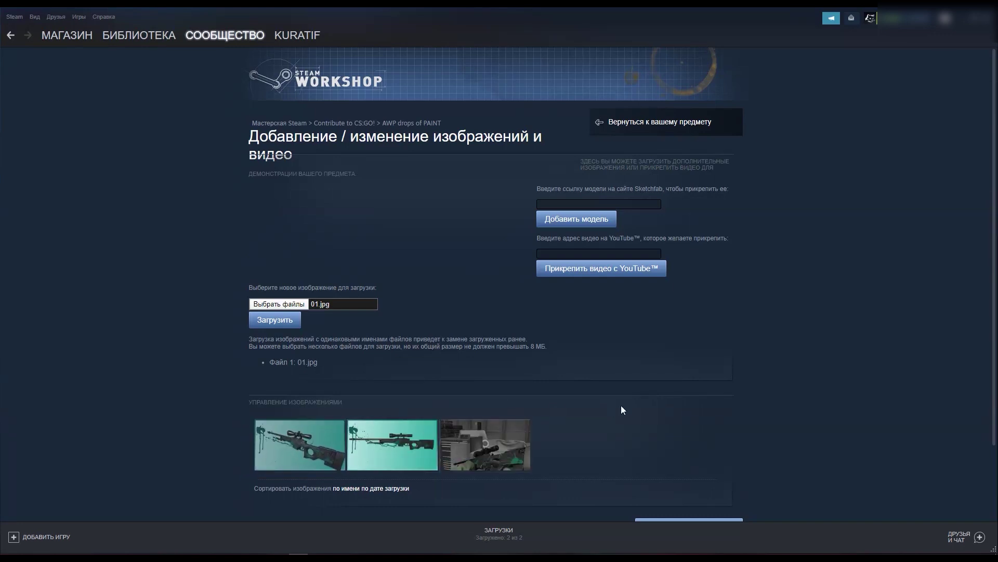
{"action": "scroll", "coordinate": [621, 404], "scroll_direction": "down", "scroll_amount": 2}
{"action": "left_click", "coordinate": [718, 476]}
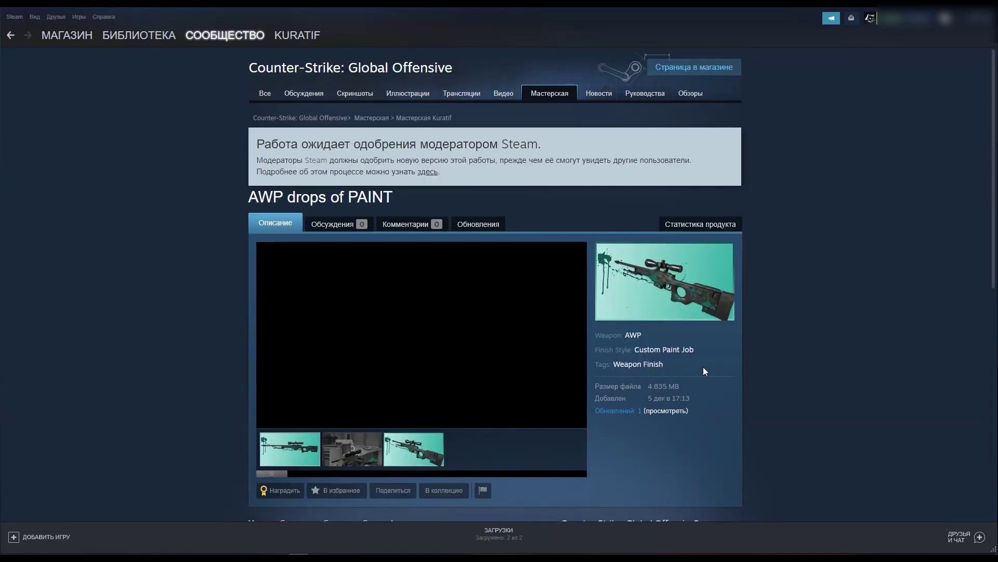
Step: View the grey-scene and both teal AWP screenshots in the large gallery preview
{"action": "scroll", "coordinate": [702, 367], "scroll_direction": "down", "scroll_amount": 2}
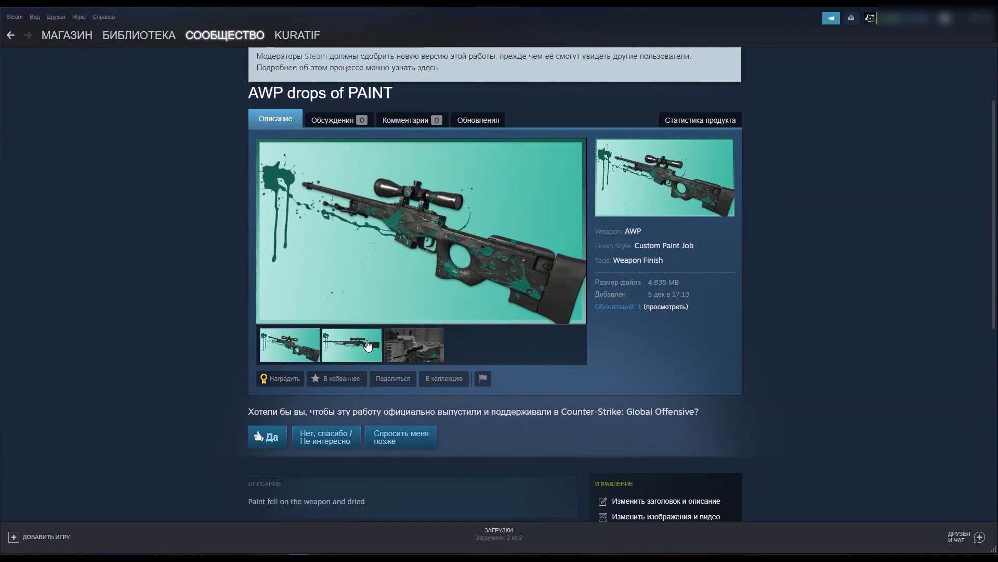
{"action": "left_click", "coordinate": [368, 345]}
{"action": "left_click", "coordinate": [417, 347]}
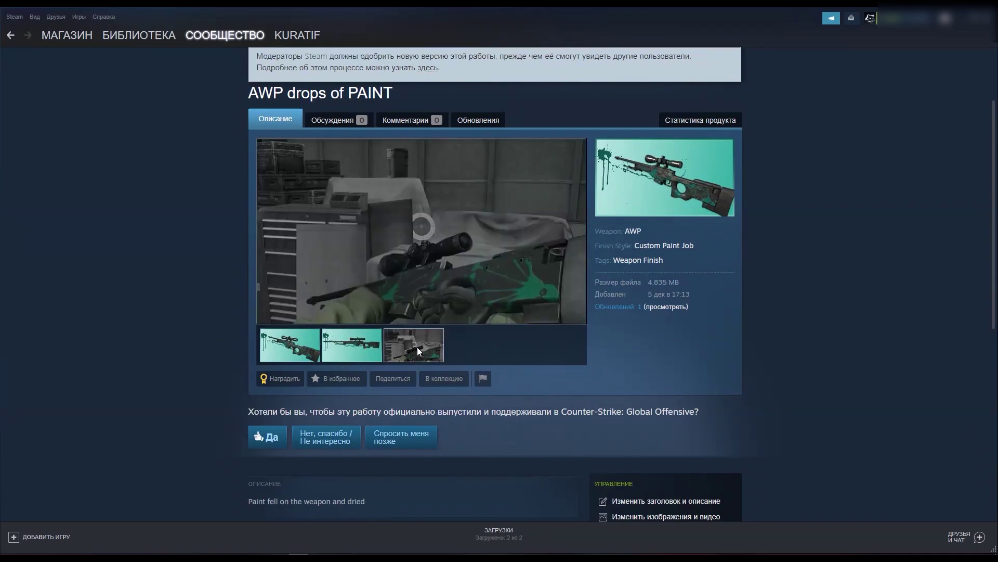
{"action": "left_click", "coordinate": [365, 347]}
{"action": "left_click", "coordinate": [290, 344]}
{"action": "scroll", "coordinate": [444, 336], "scroll_direction": "down", "scroll_amount": 3}
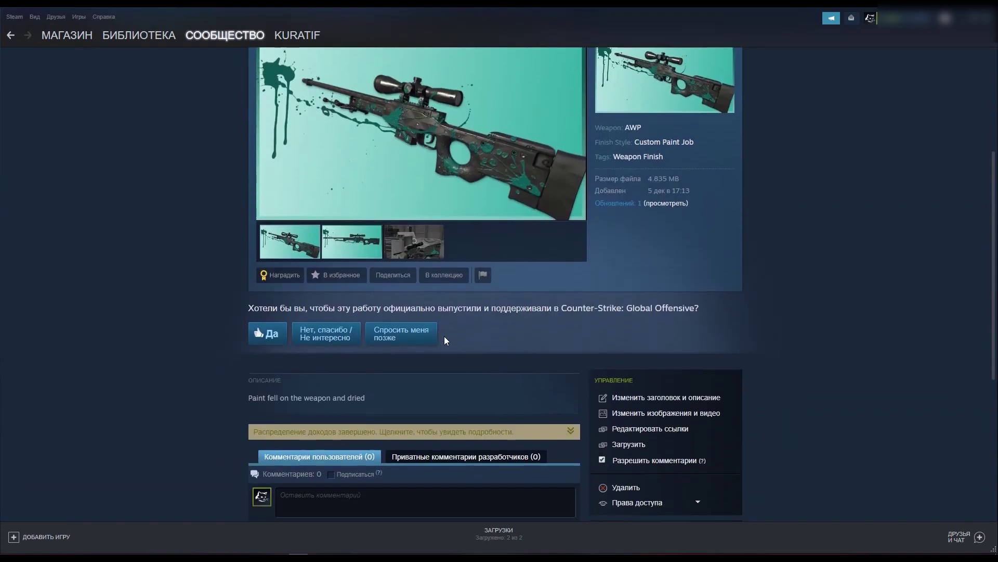